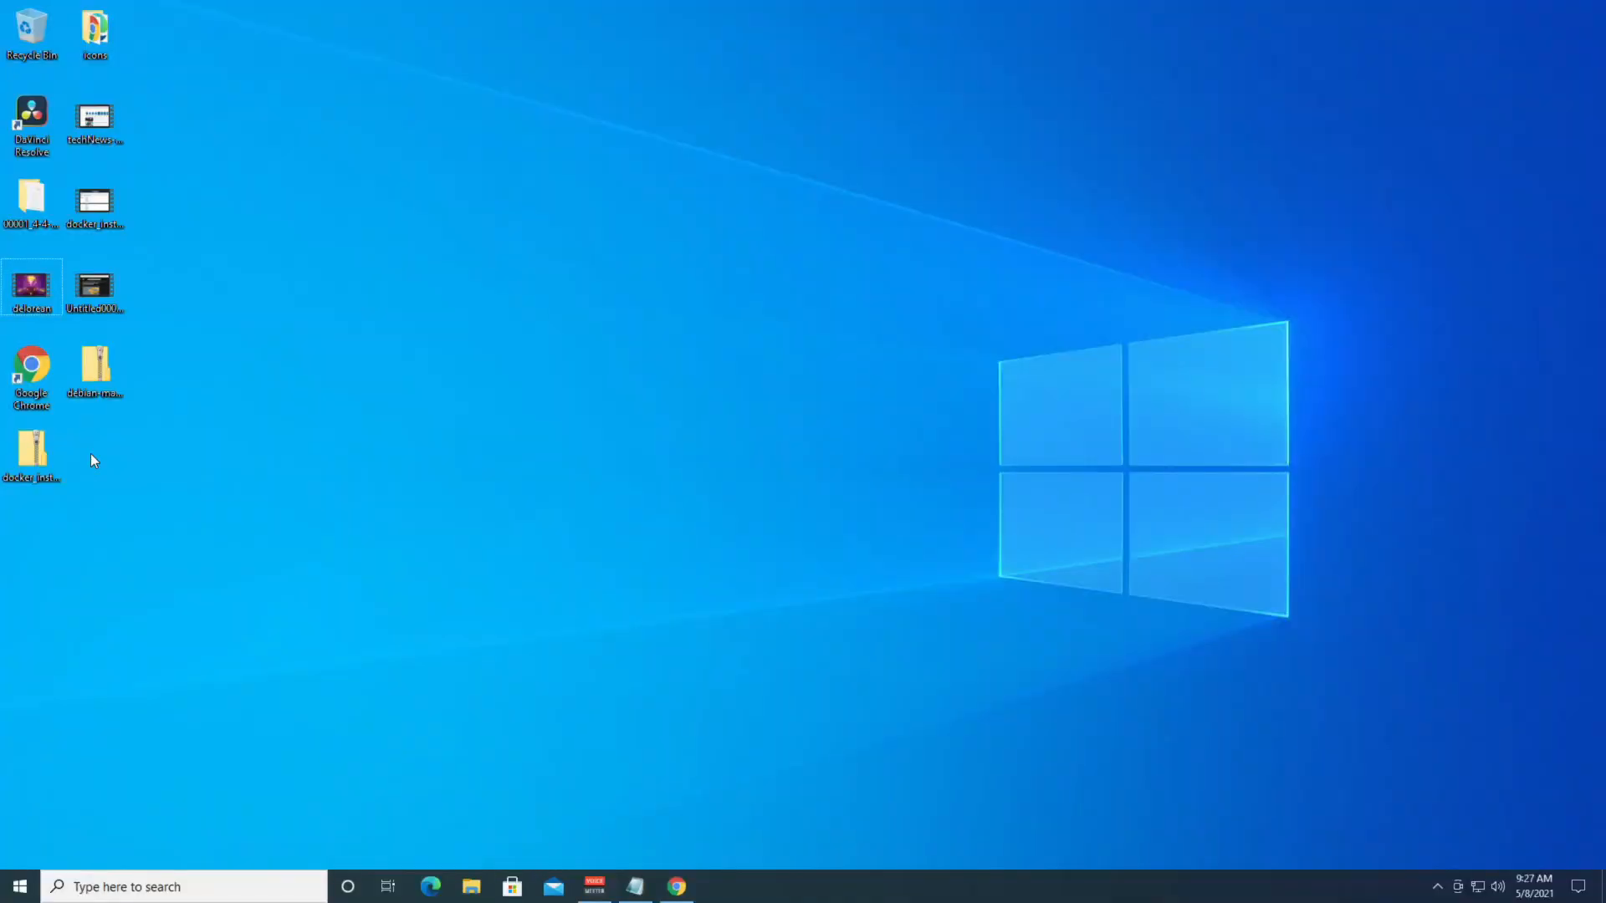
Launch DaVinci Resolve from the desktop and create a new project named effects1.
double_click(32, 117)
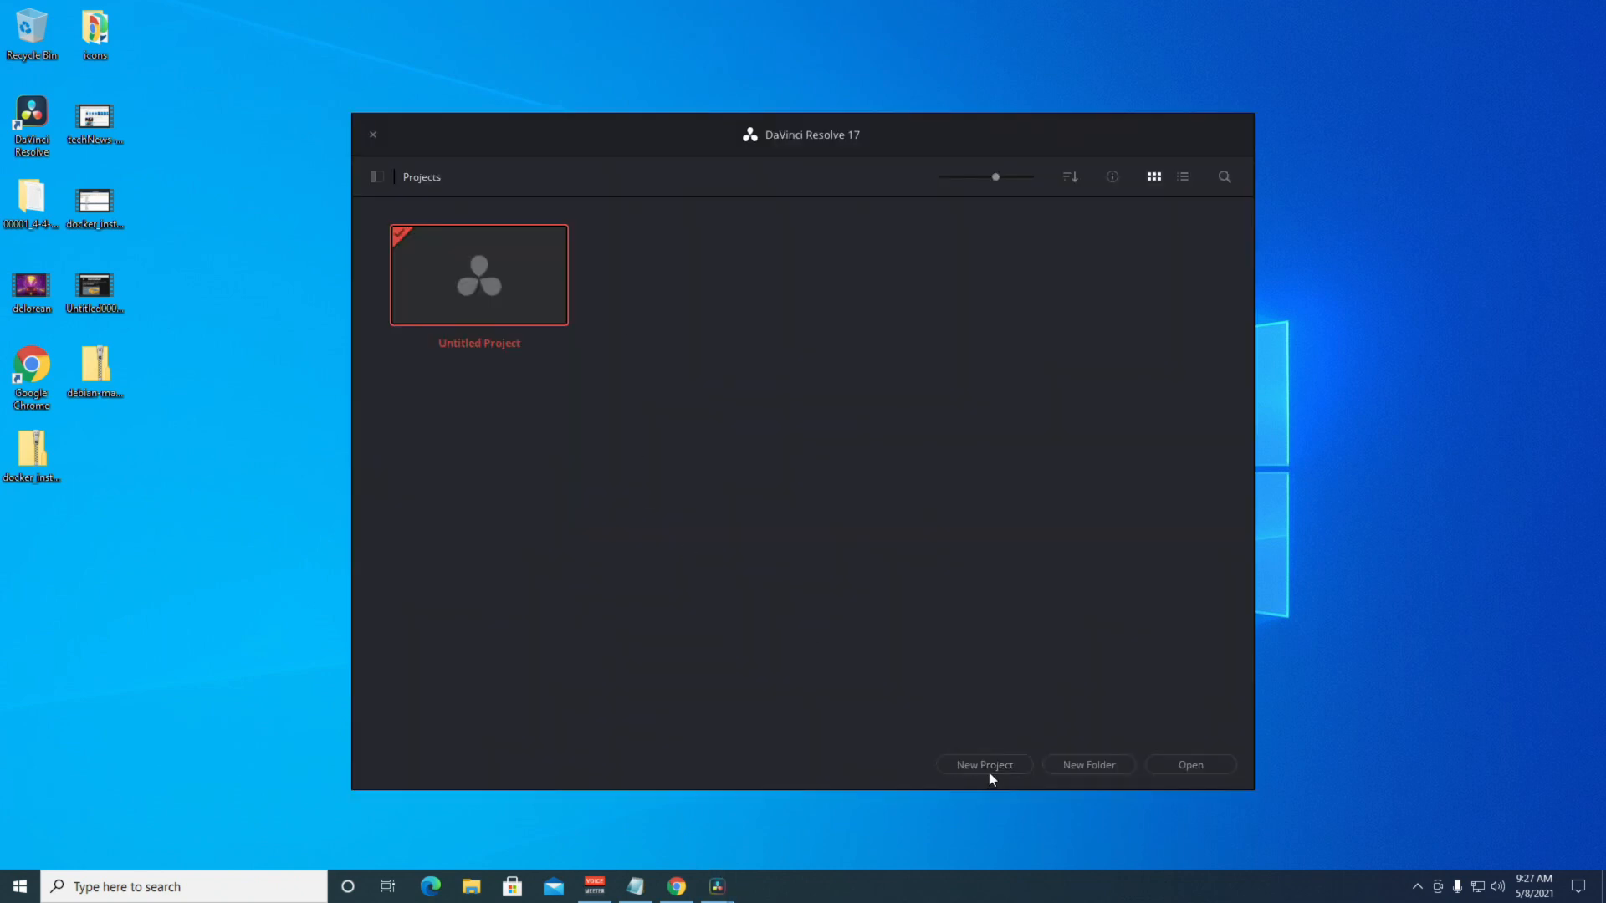
left_click(986, 767)
type("effec")
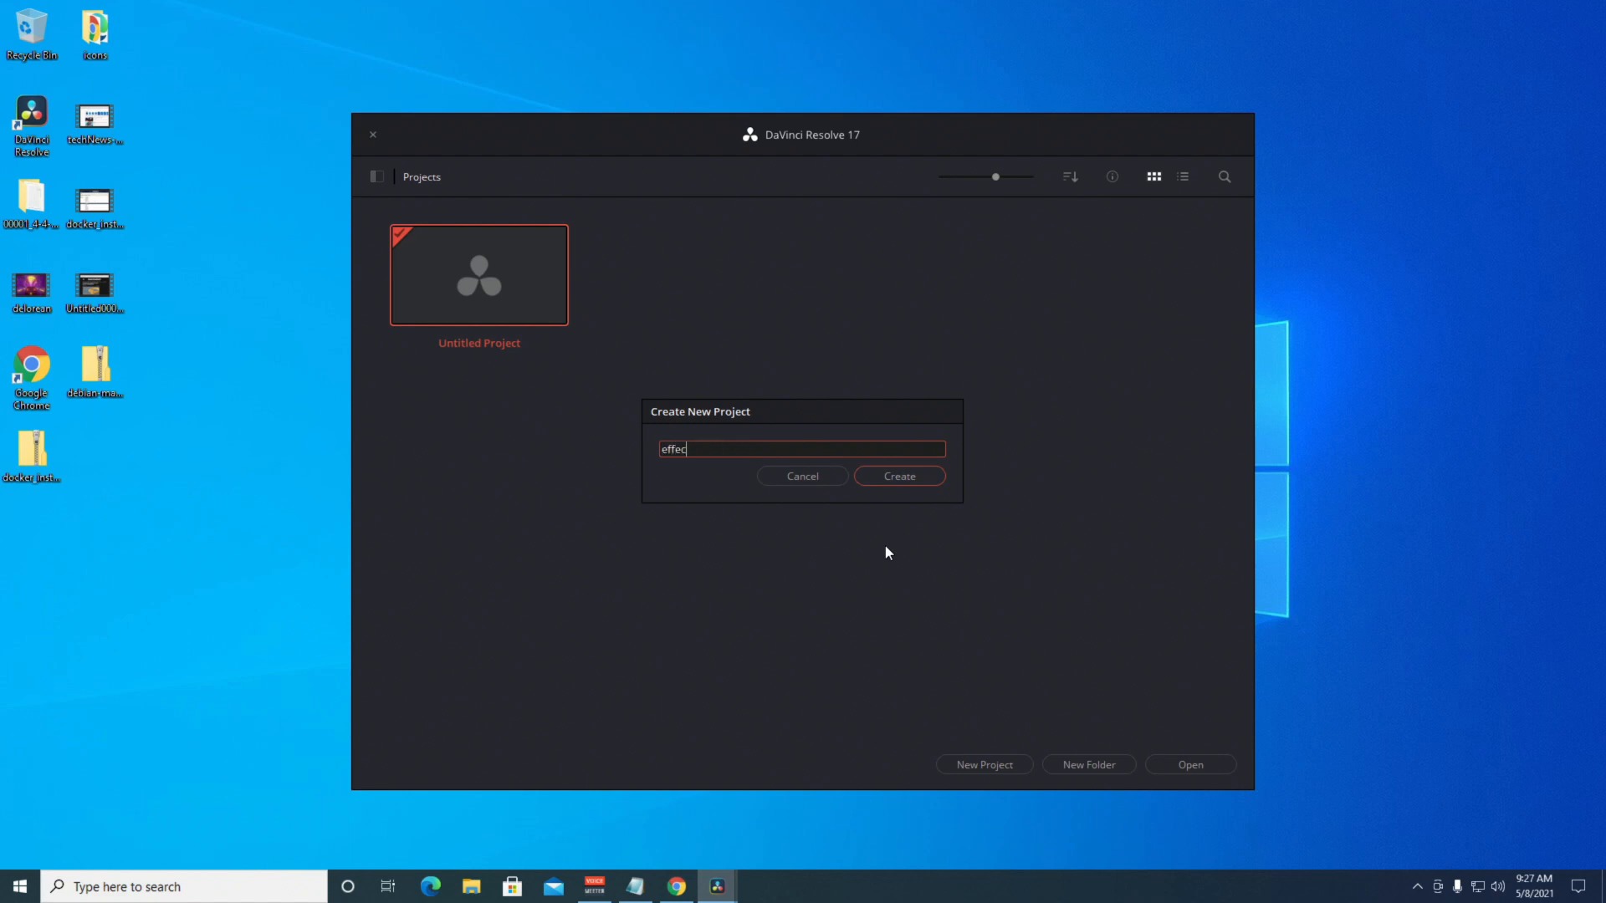
type("ts1")
key("Return")
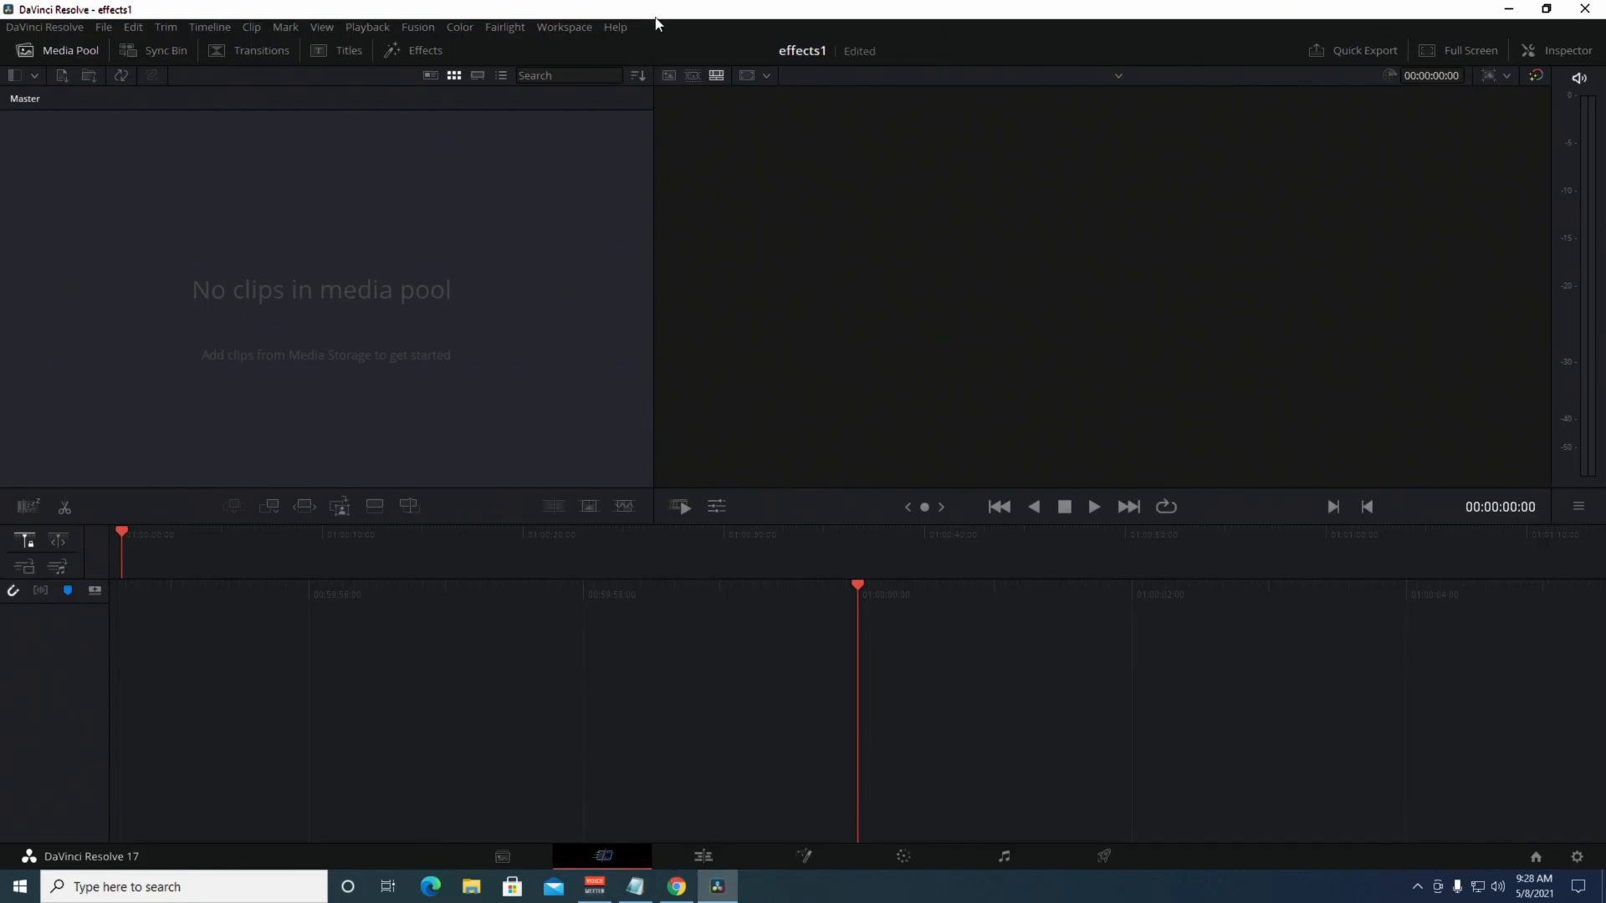
Import delorean.mp4 from the desktop into the media pool and place it at the start of a new timeline on the Edit page.
left_click_drag(656, 18, 1110, 49)
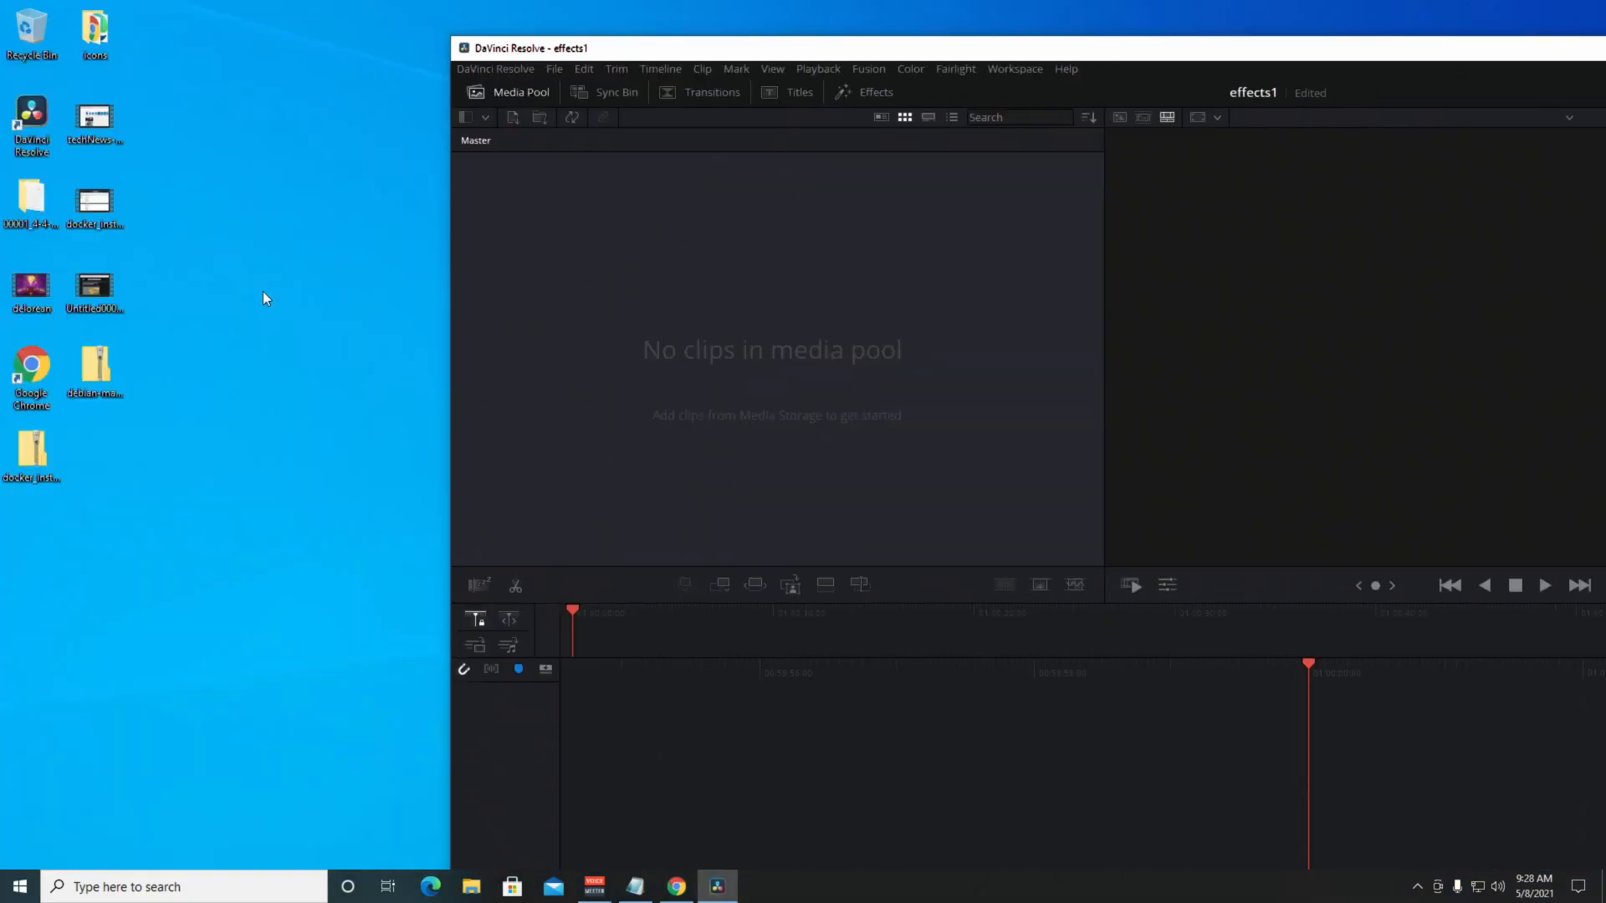
left_click_drag(44, 294, 700, 209)
left_click(844, 515)
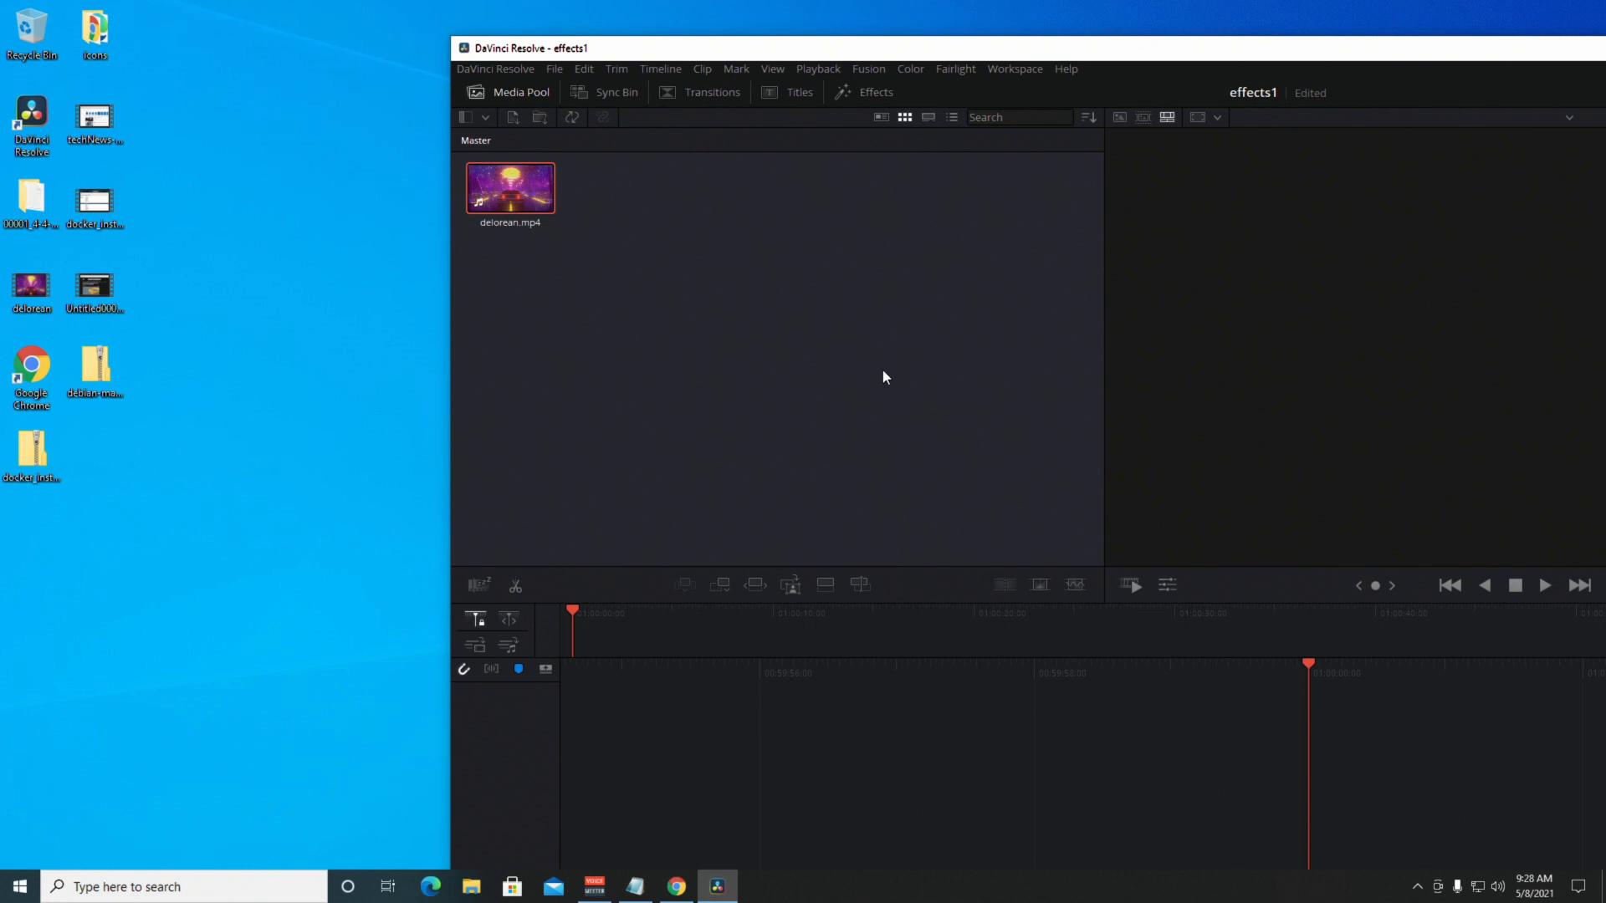
double_click(891, 48)
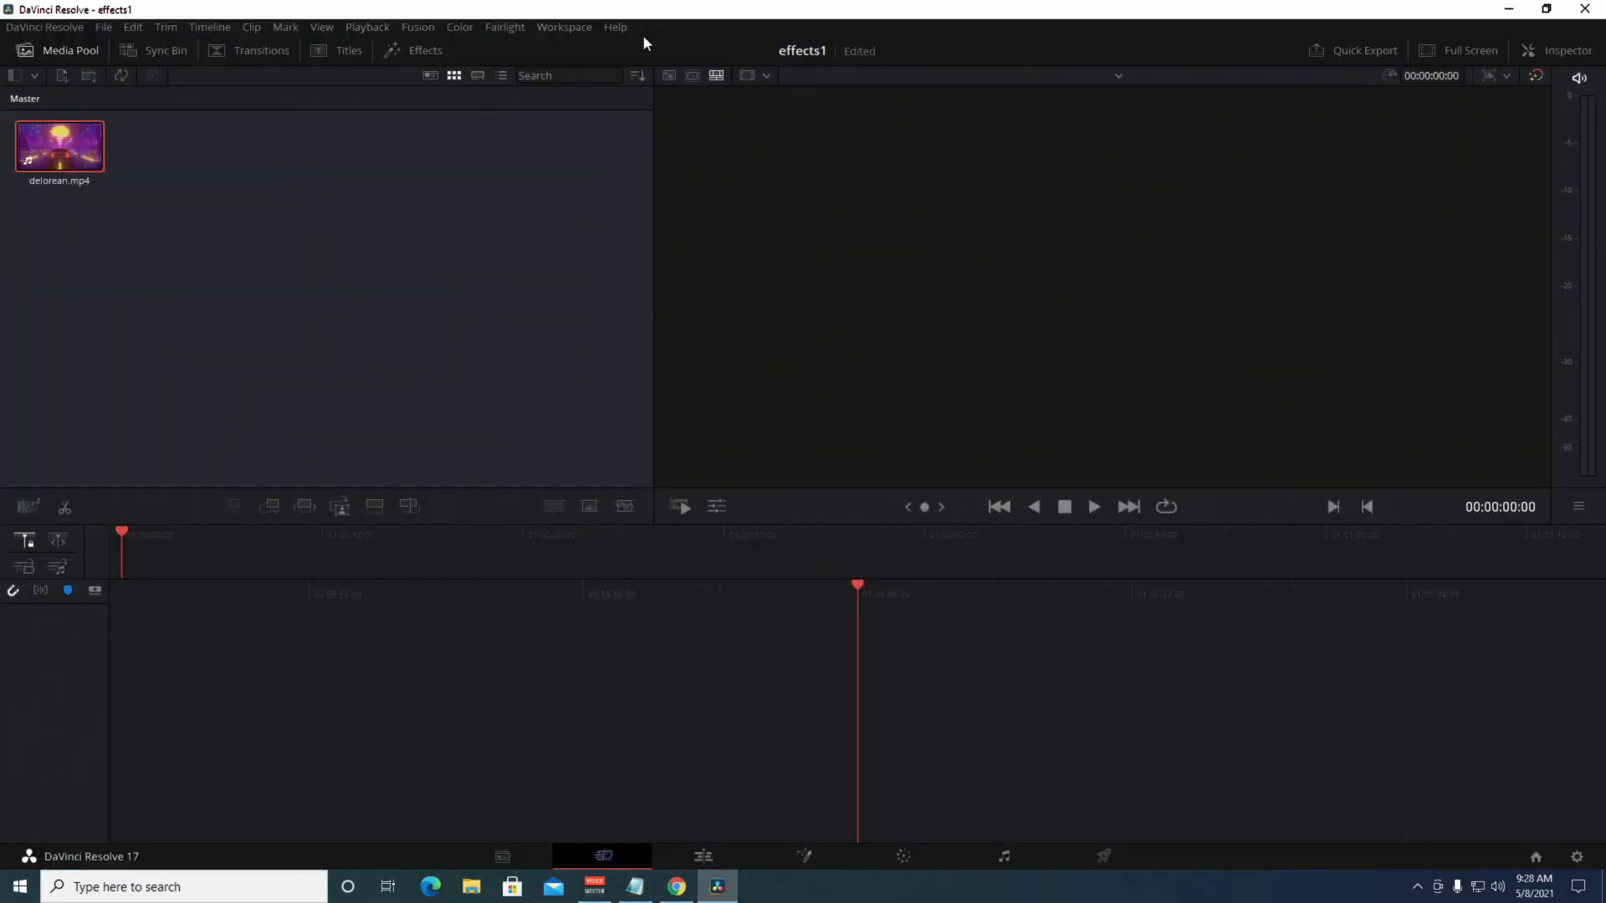
left_click(702, 853)
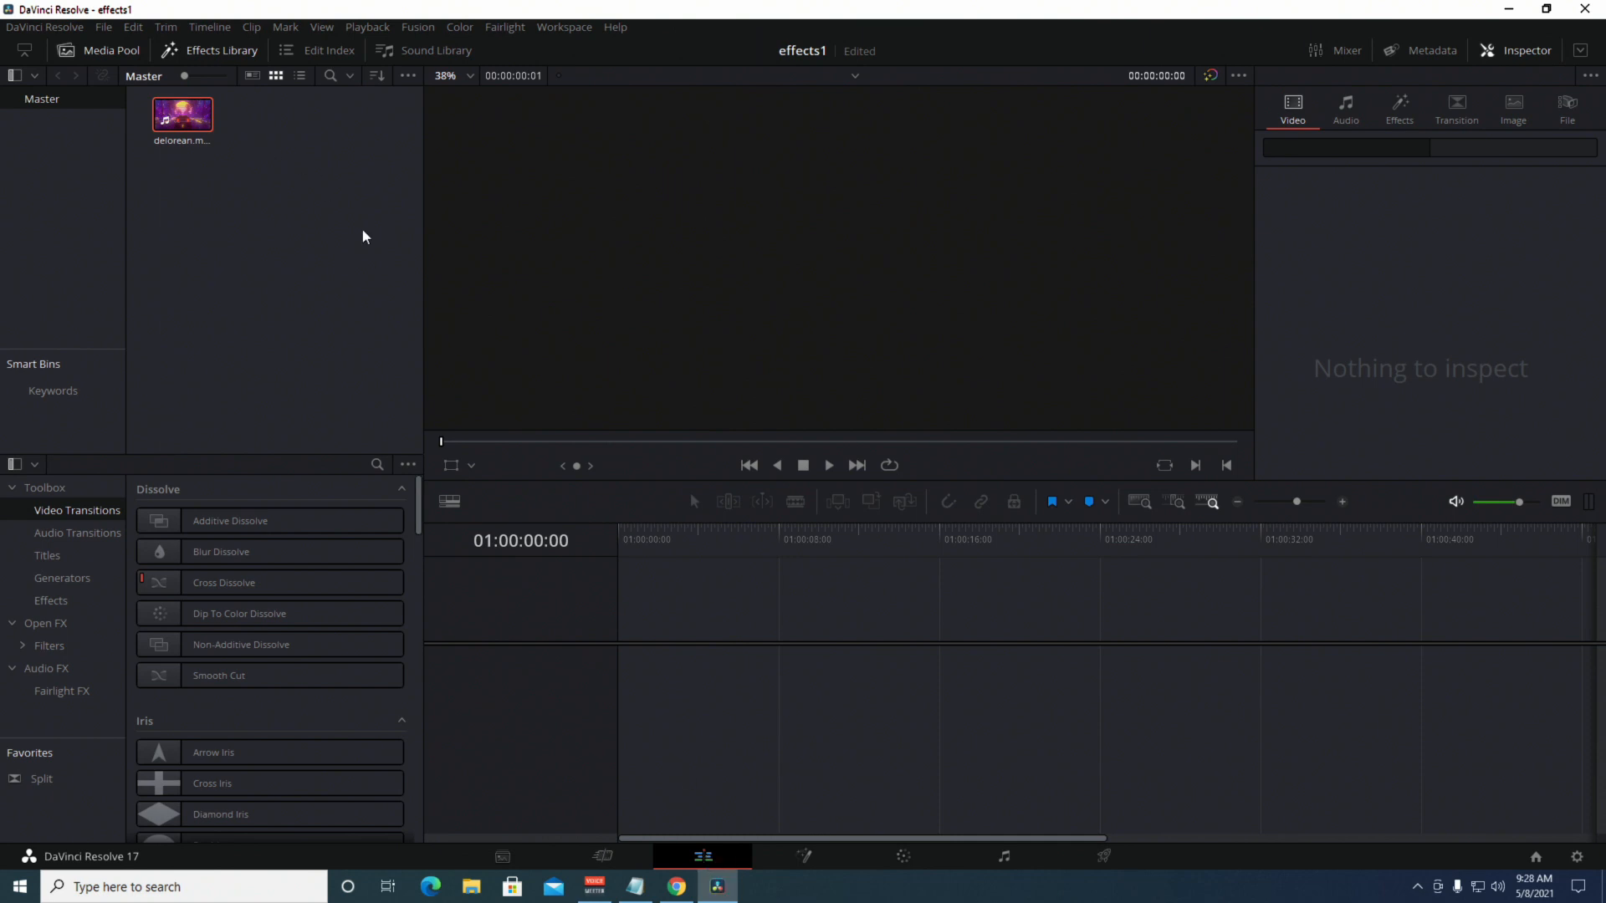
left_click_drag(178, 114, 639, 586)
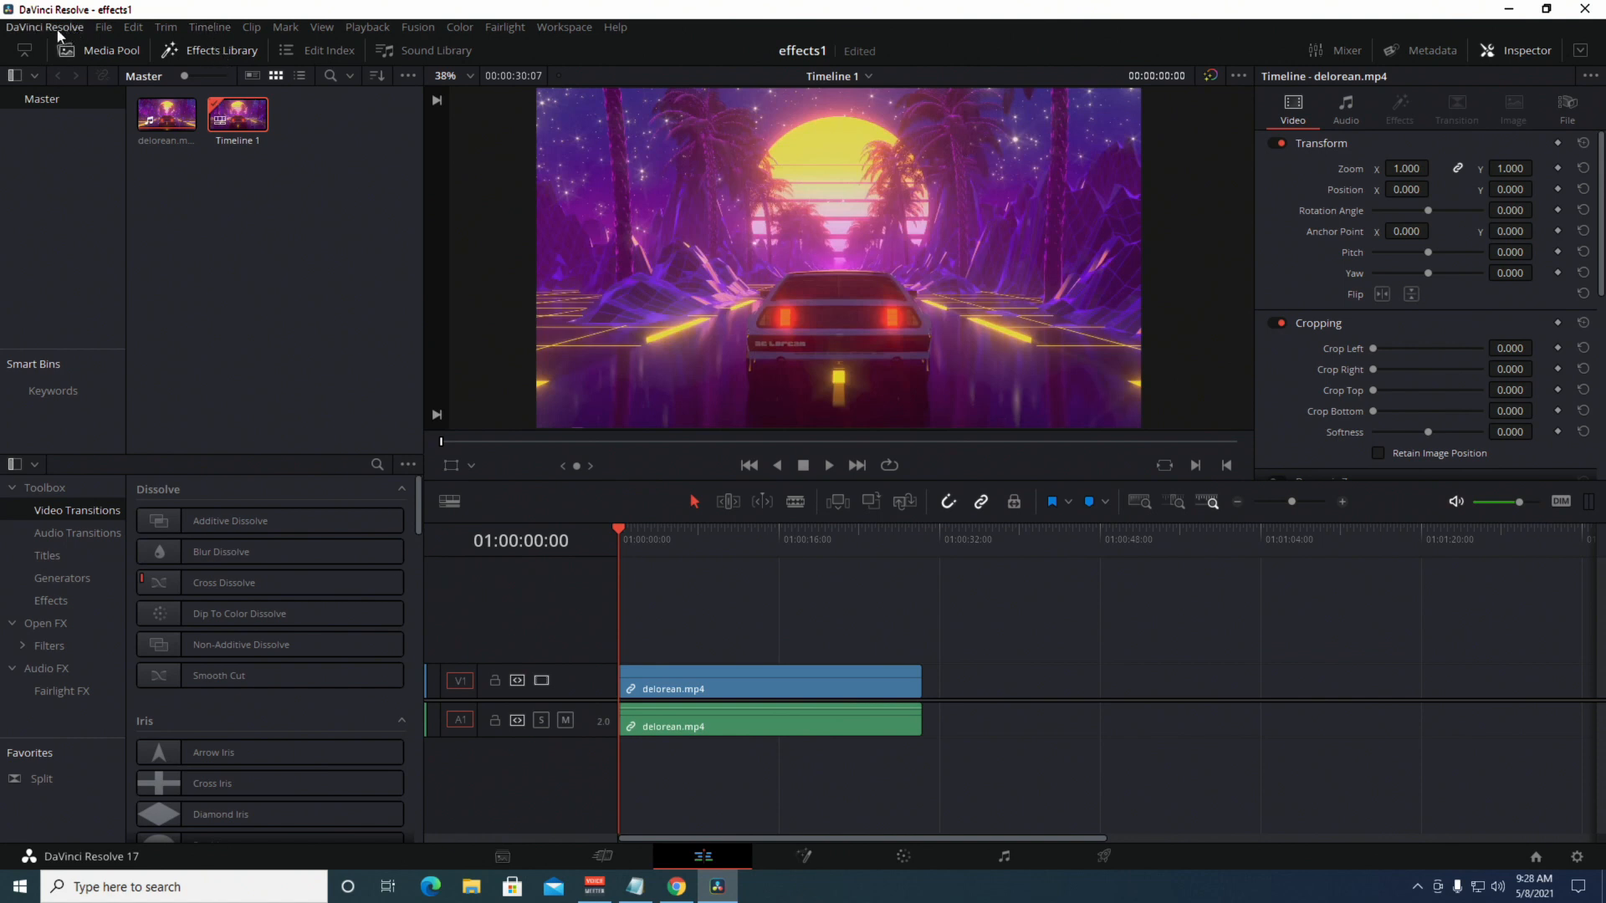
Review the standard transition duration in the user Editing preferences and save the preferences.
left_click(55, 25)
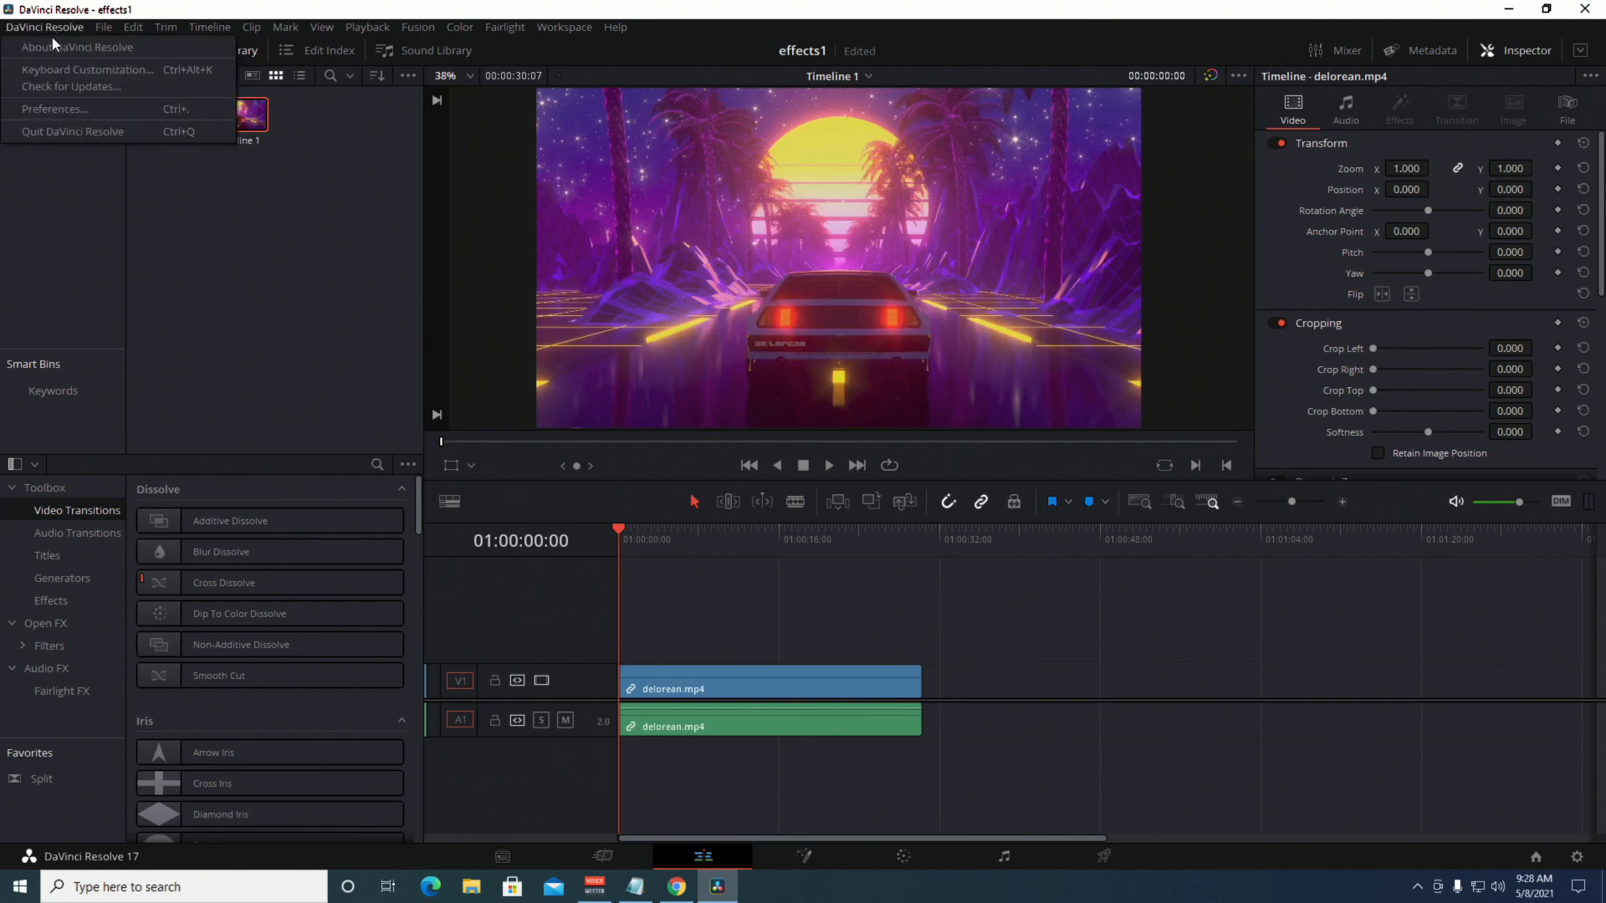
left_click(51, 108)
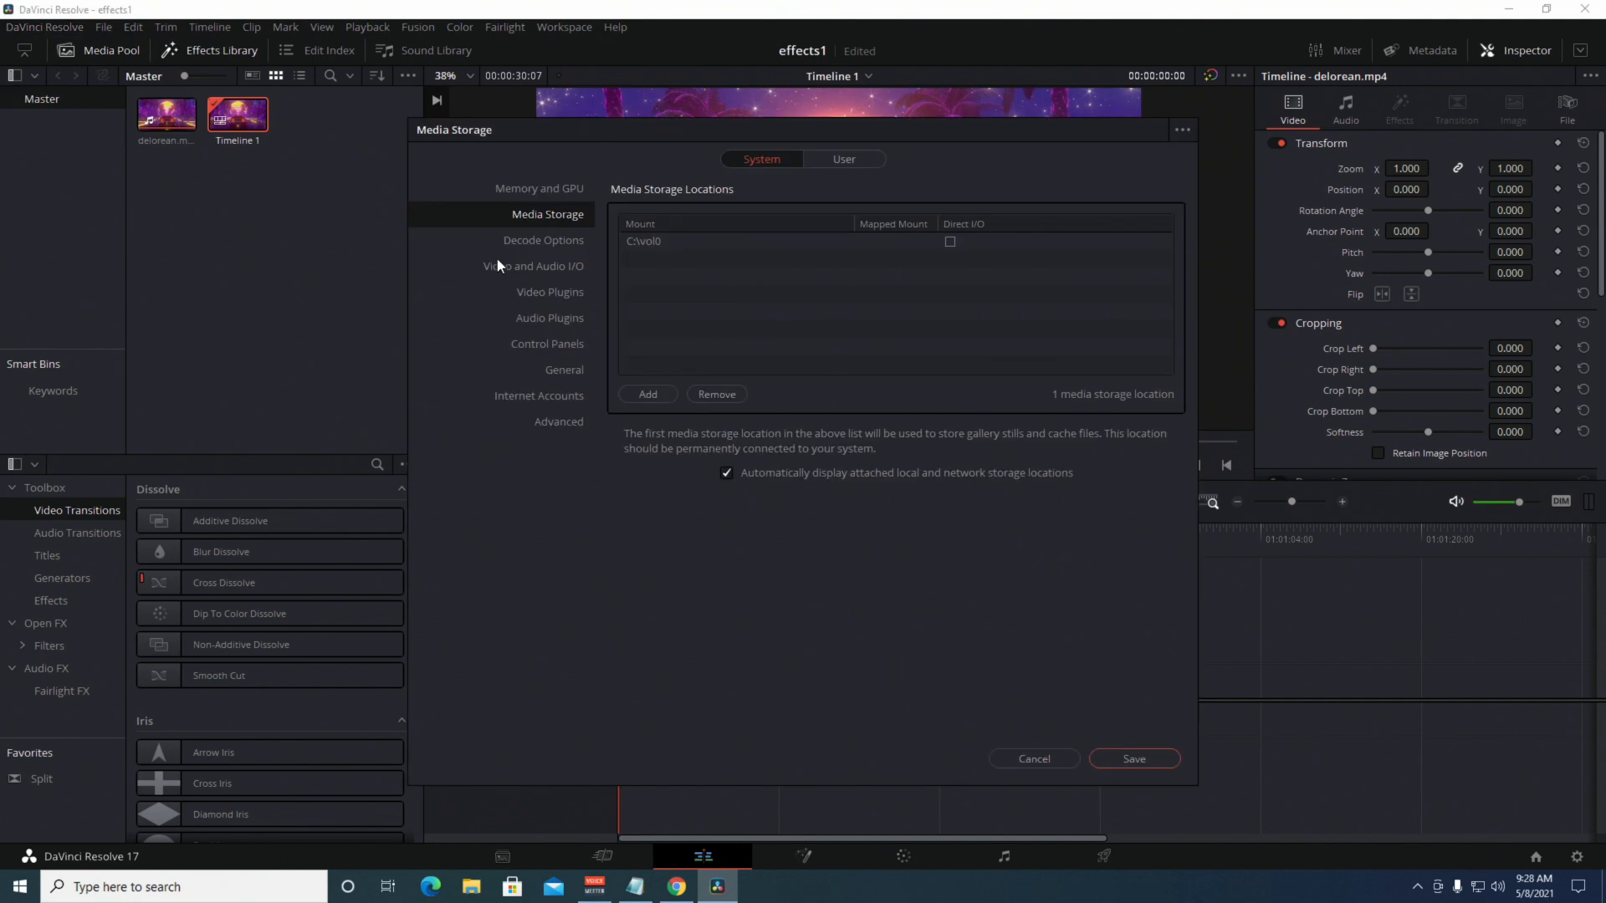
left_click(847, 159)
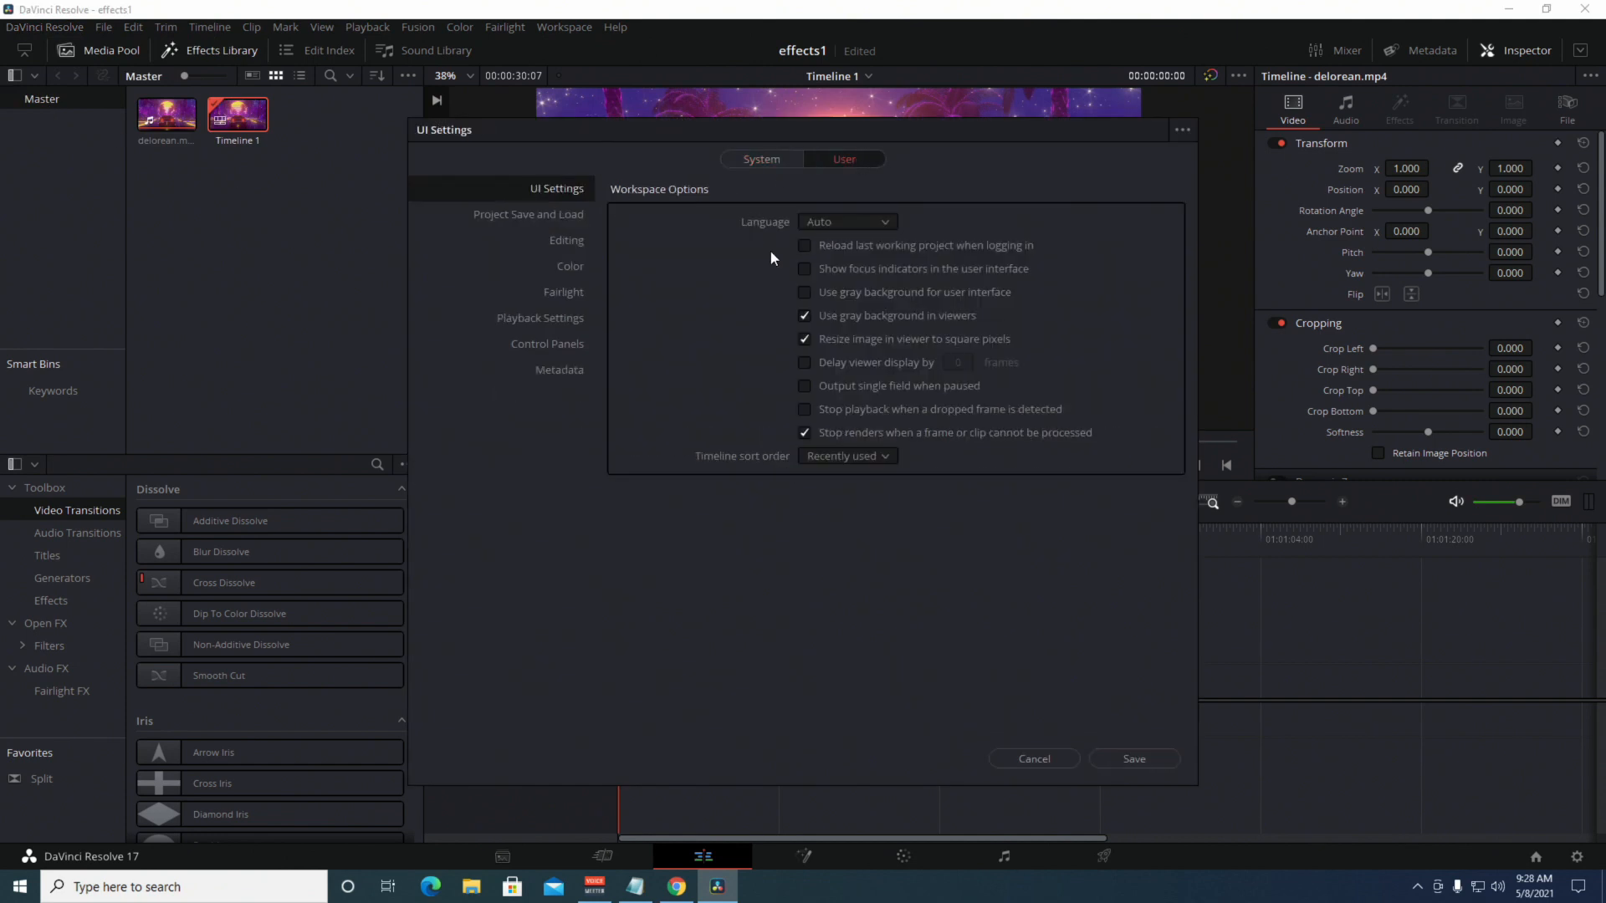
left_click(565, 247)
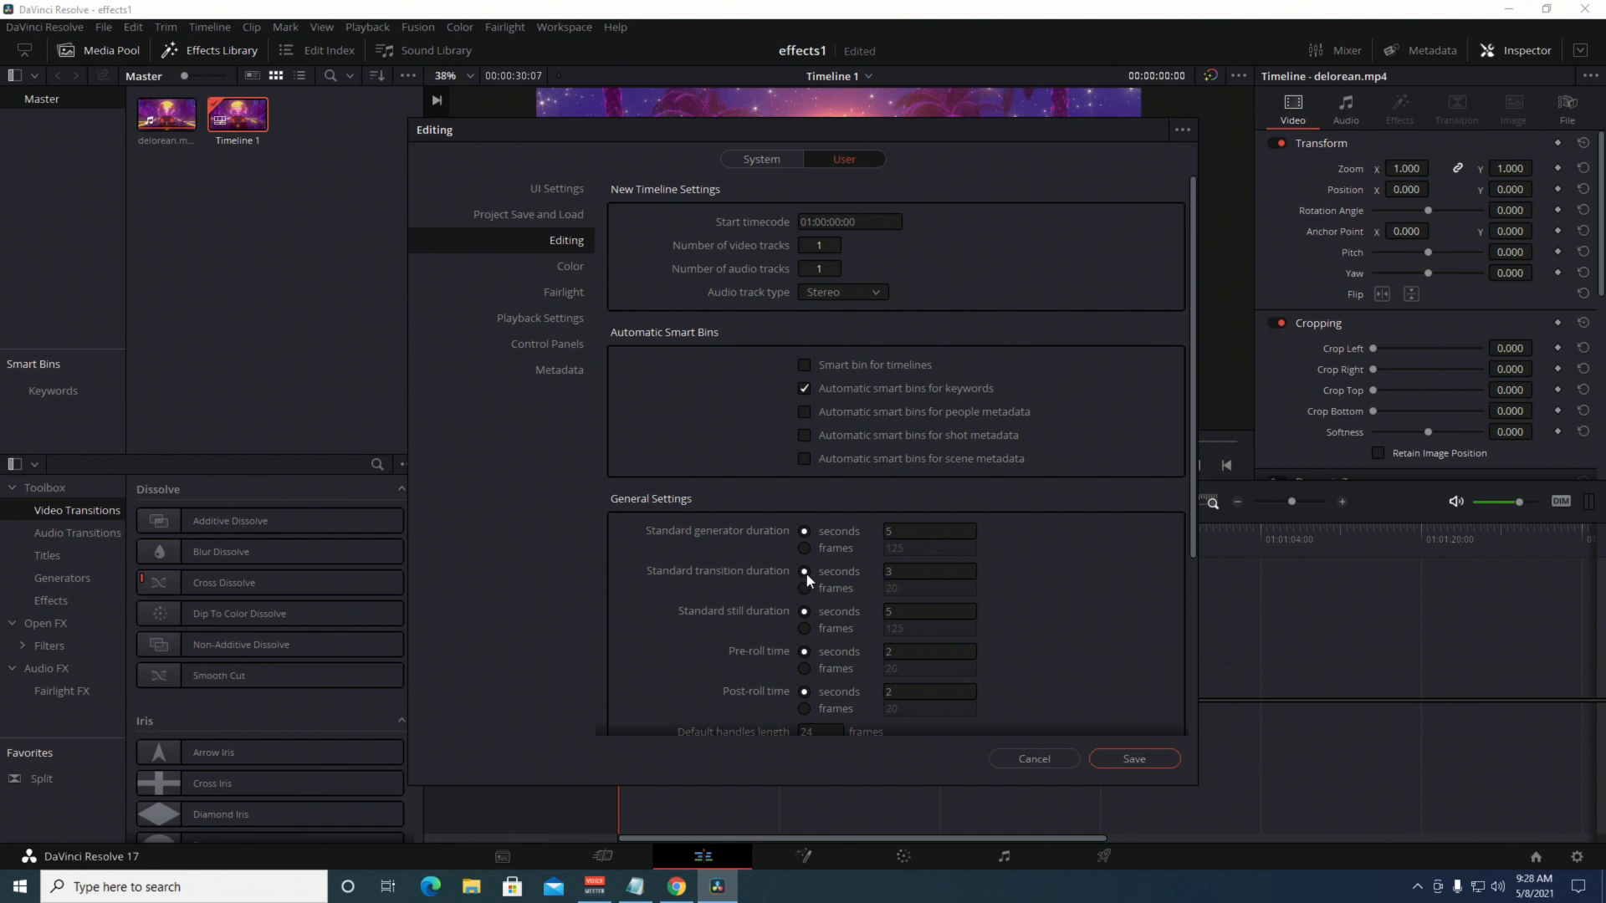
double_click(897, 574)
left_click(1137, 760)
Add the Blur Dissolve video transition to the start of the delorean.mp4 clip and select the transition for editing.
left_click(203, 45)
left_click(204, 45)
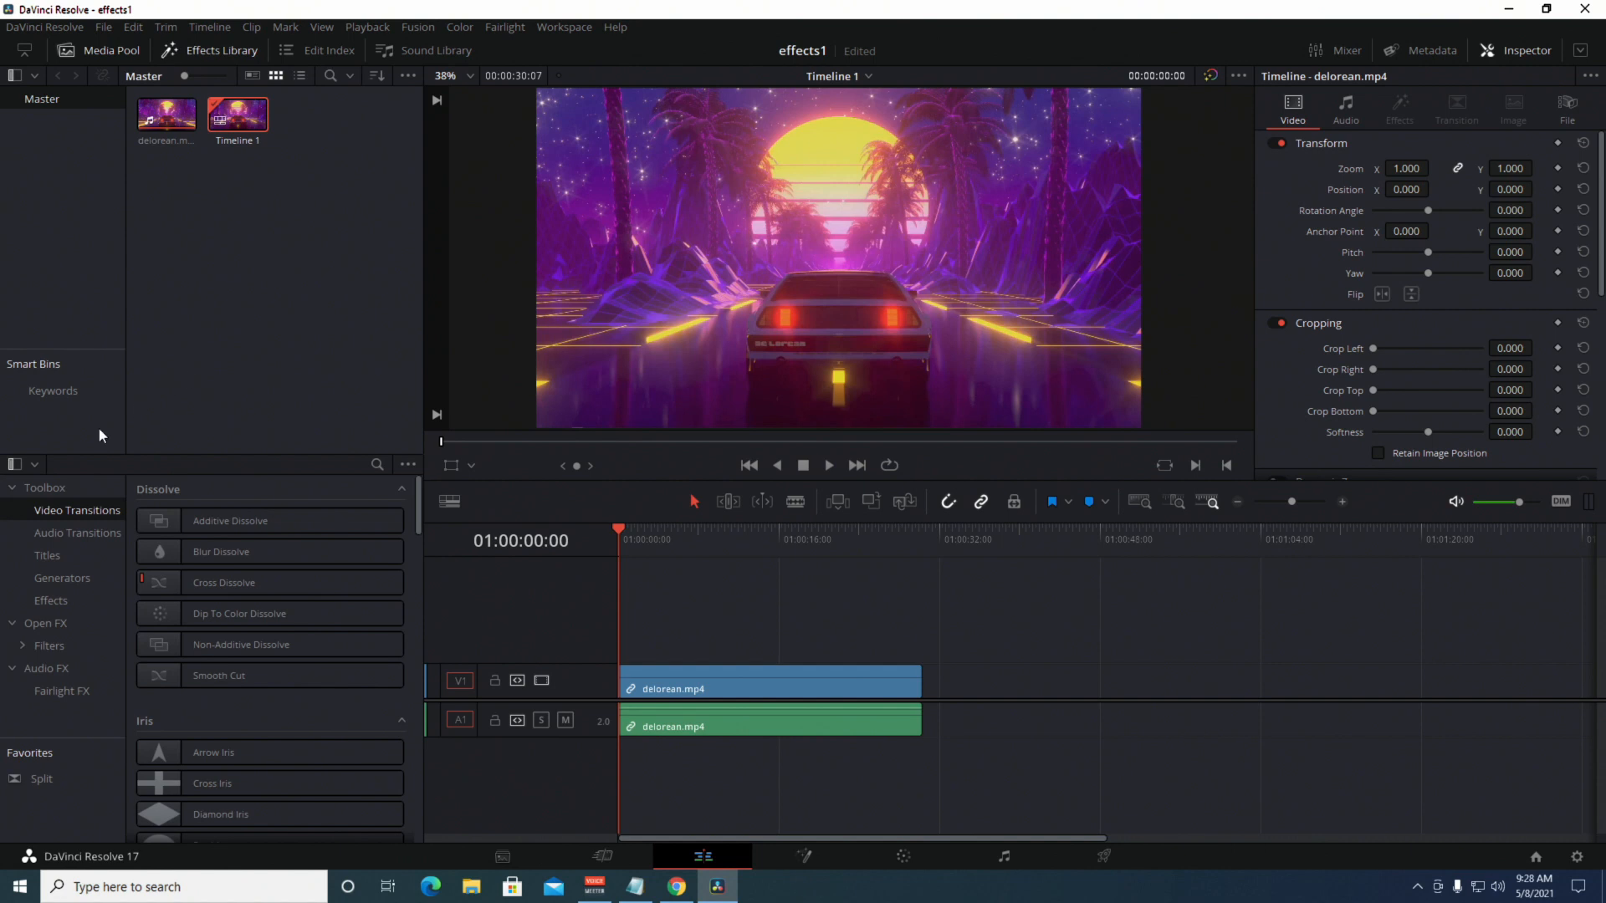
left_click(37, 486)
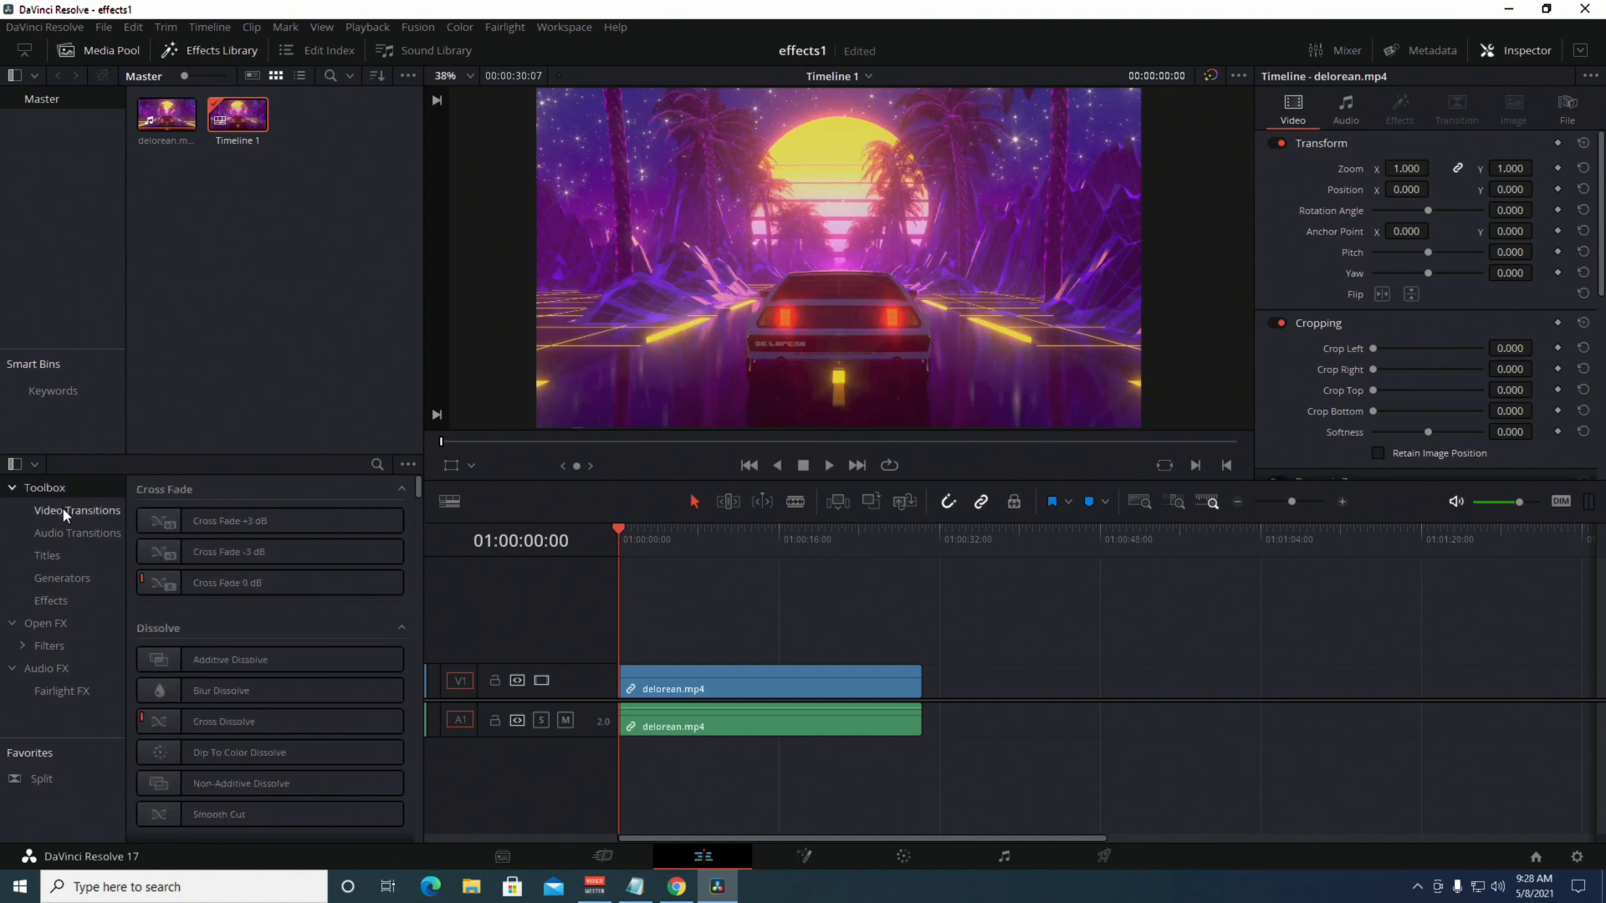
left_click(63, 509)
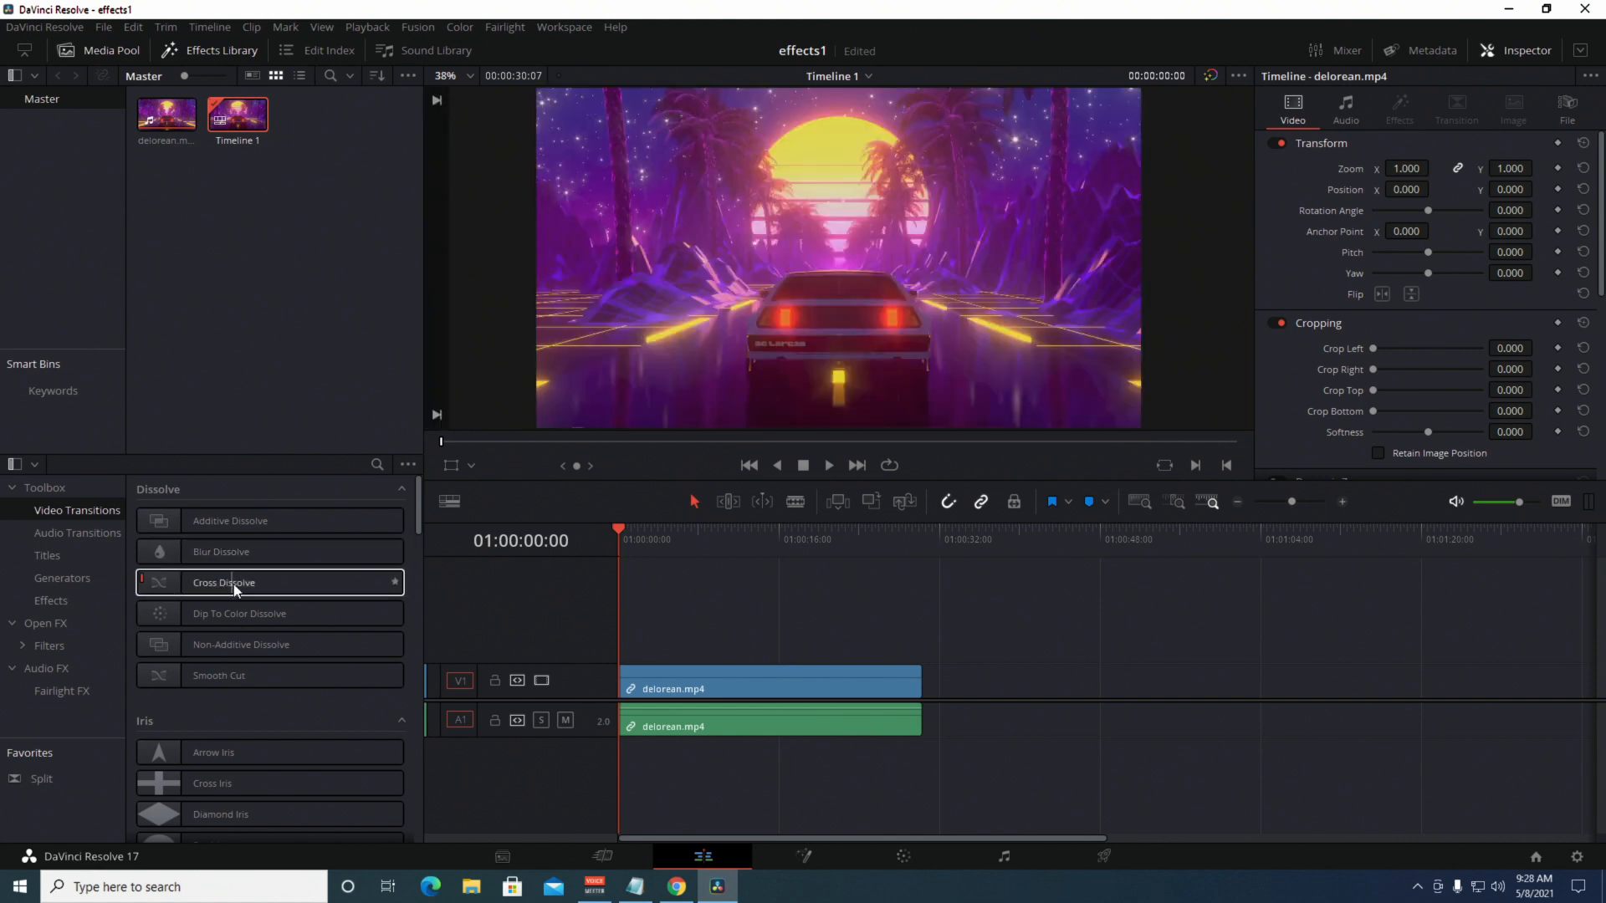
left_click_drag(217, 551, 651, 681)
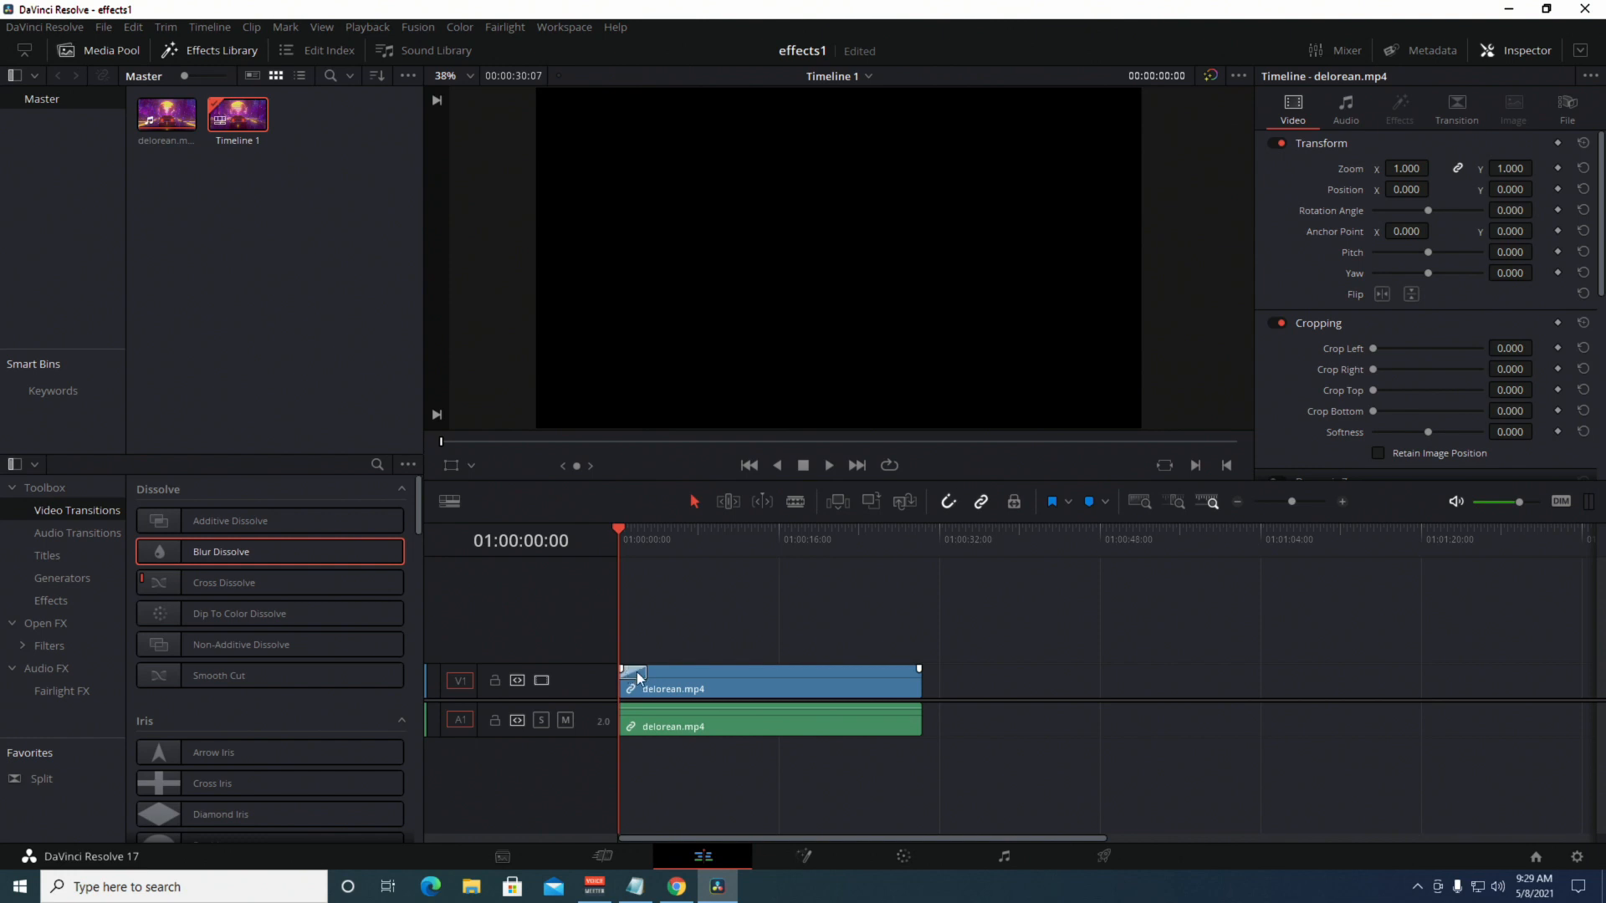
left_click(634, 670)
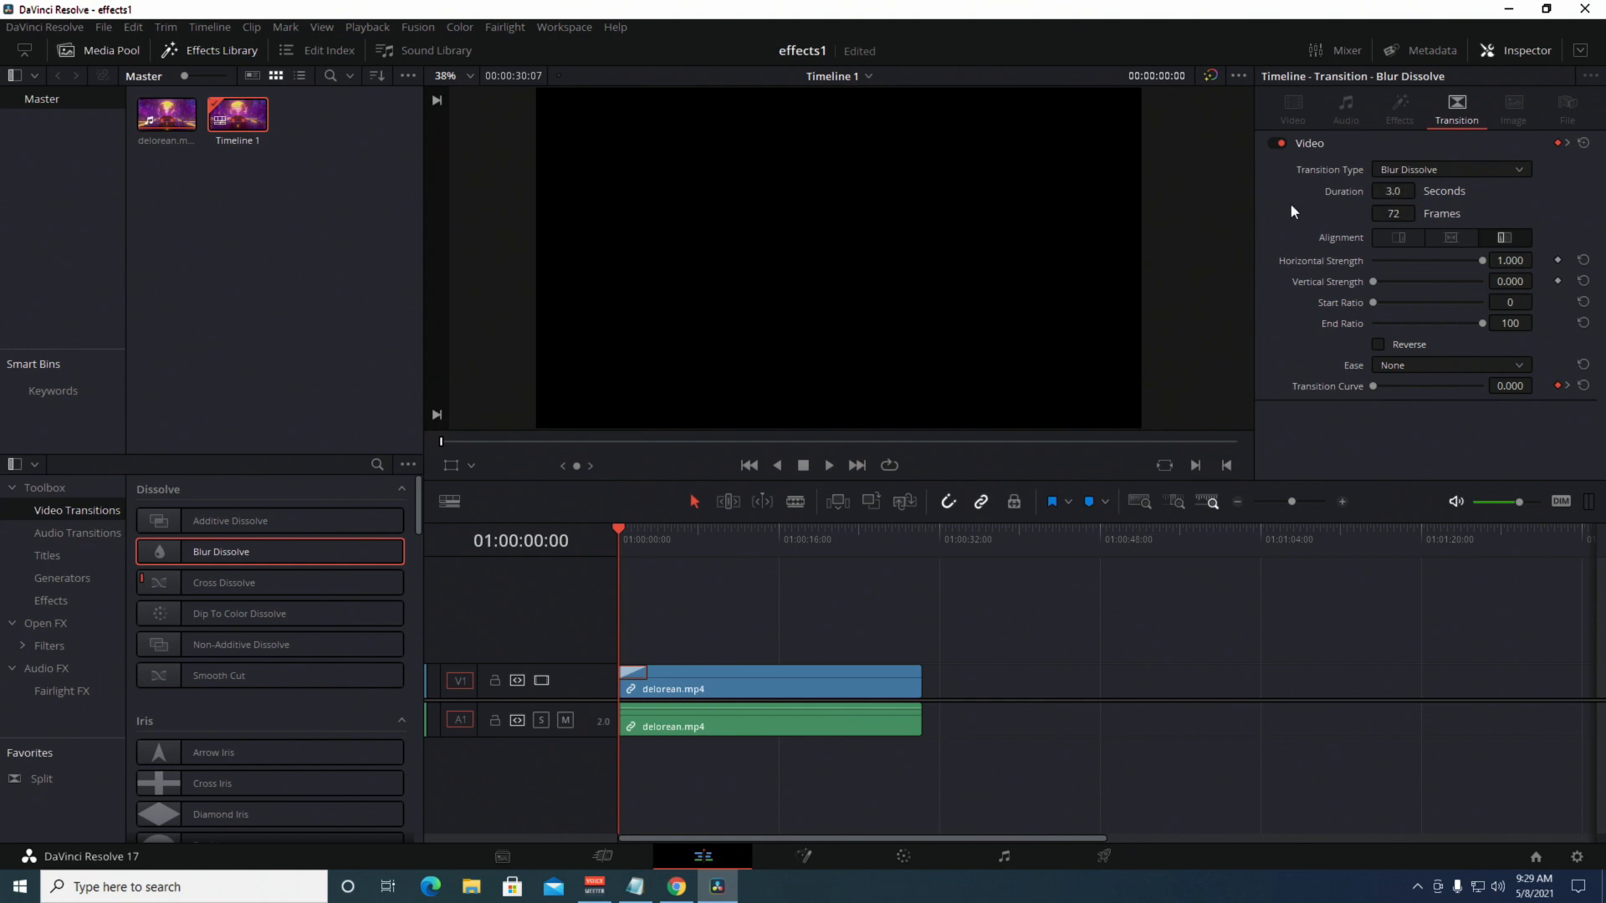
Set the Blur Dissolve transition's duration to 0.1 seconds.
left_click(50, 27)
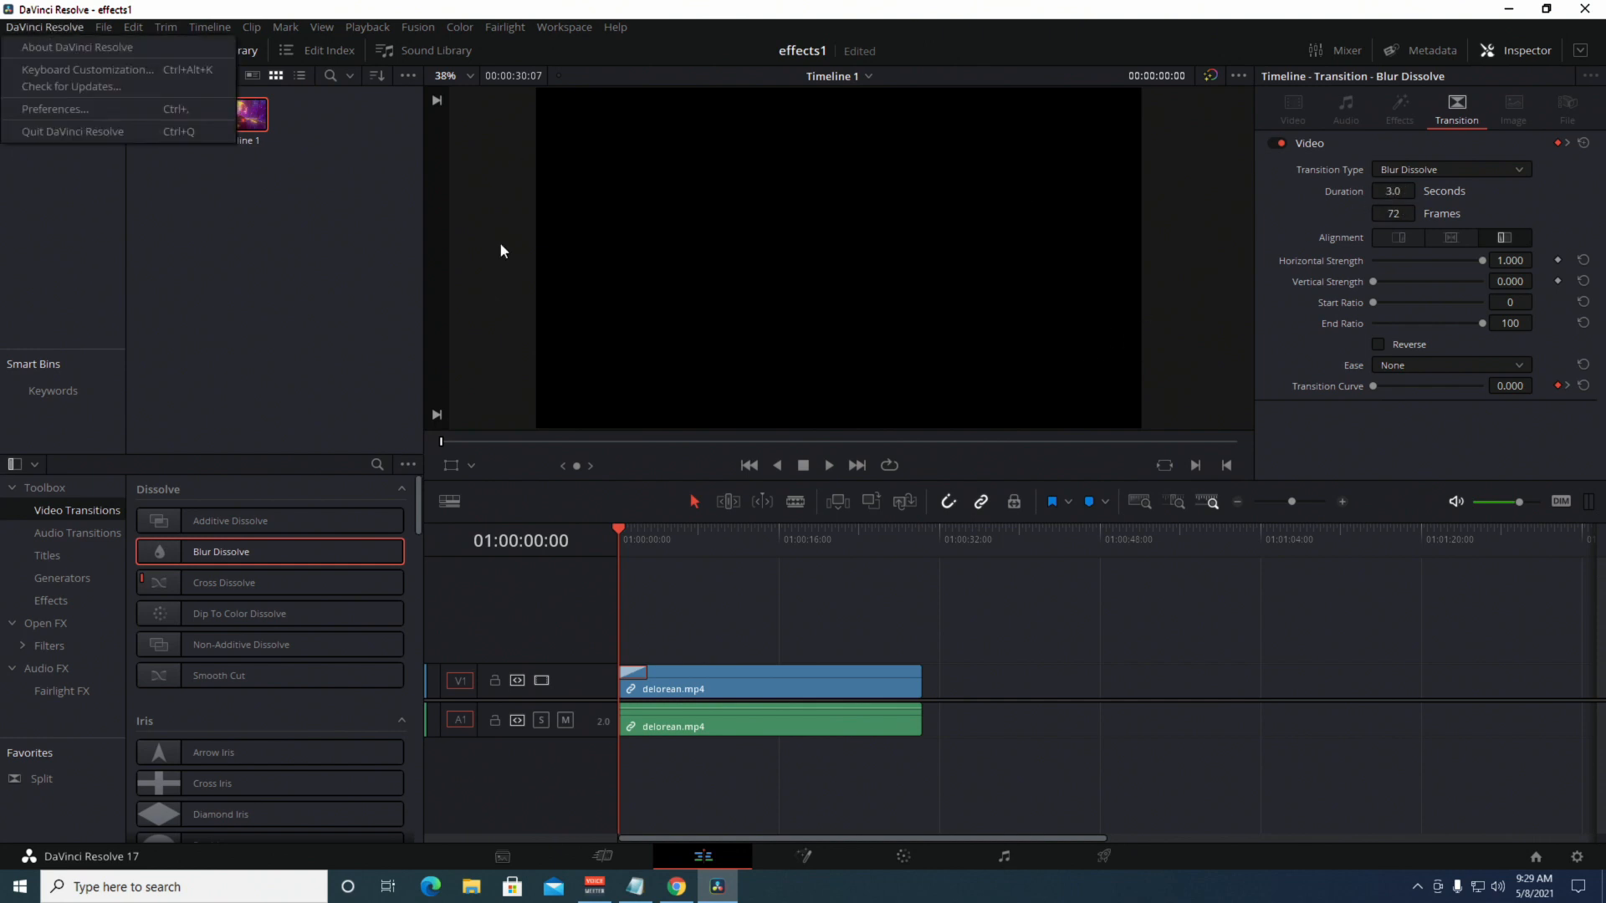
left_click(1422, 193)
left_click_drag(1422, 193, 1384, 190)
left_click(1385, 189)
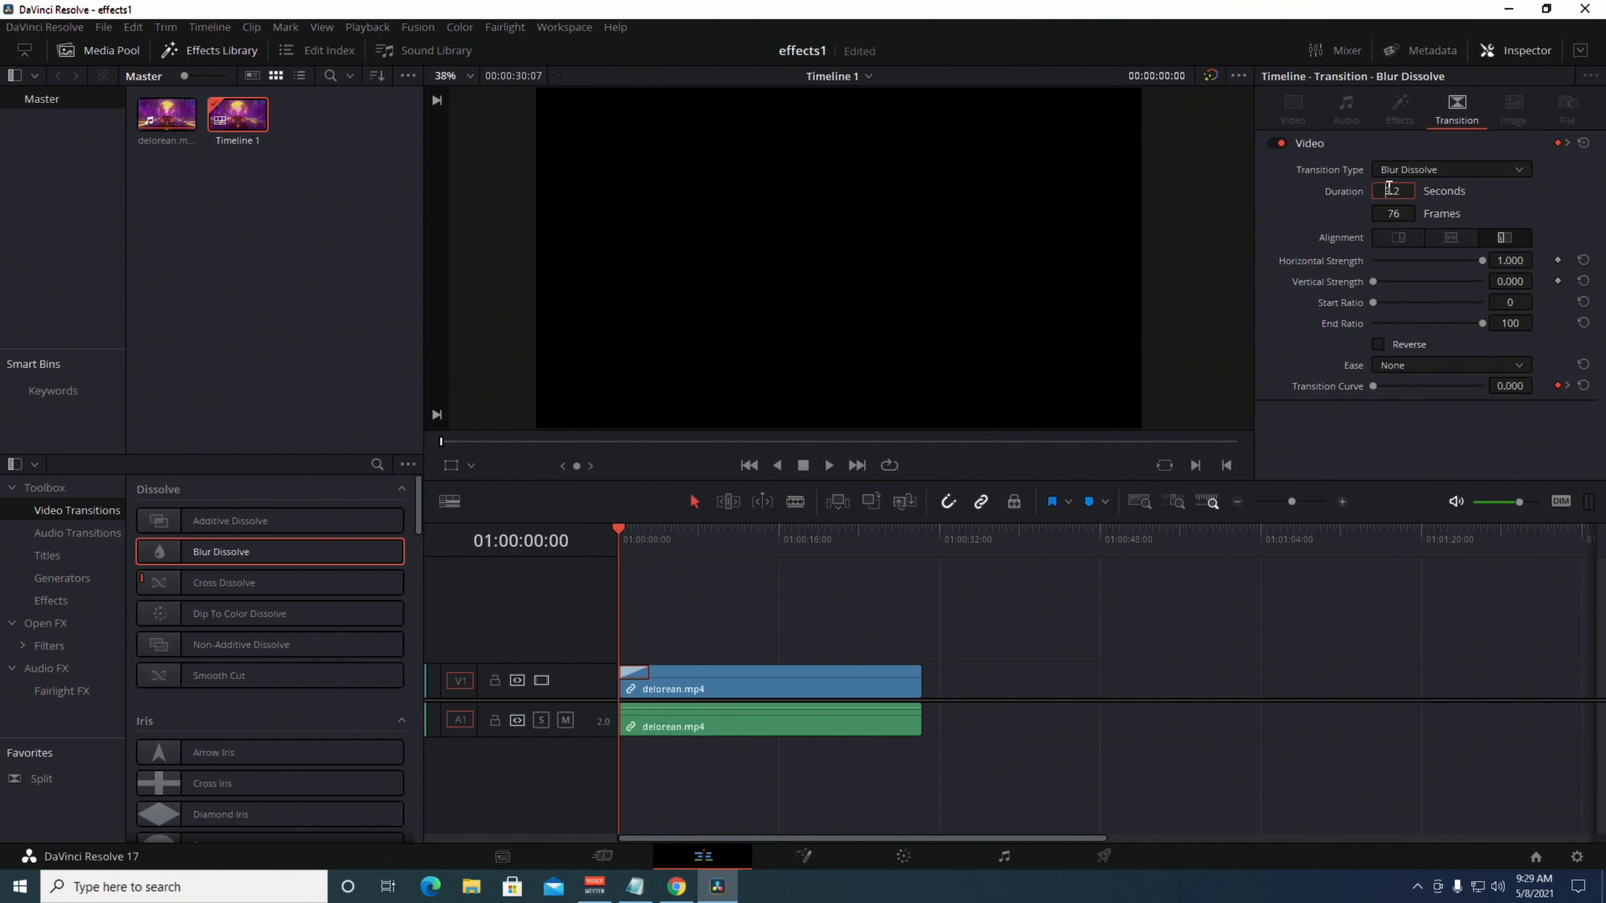
type("0.1")
key("Return")
Set the Blur Dissolve transition's duration to 0.8 seconds.
left_click(1405, 185)
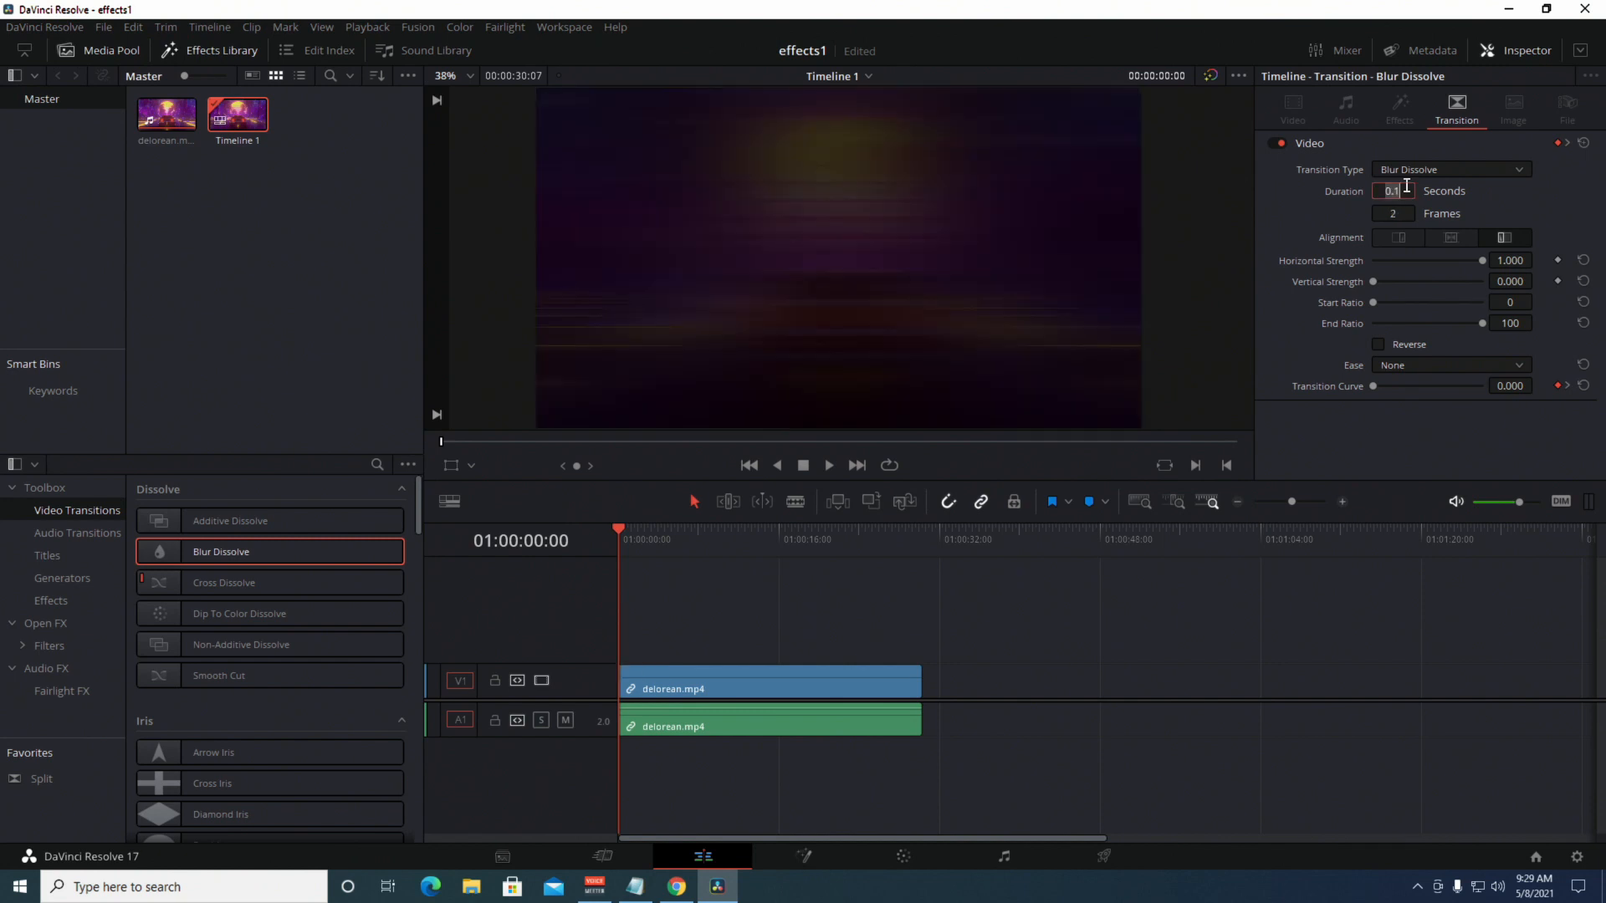
key("BackSpace")
type(".8")
key("Return")
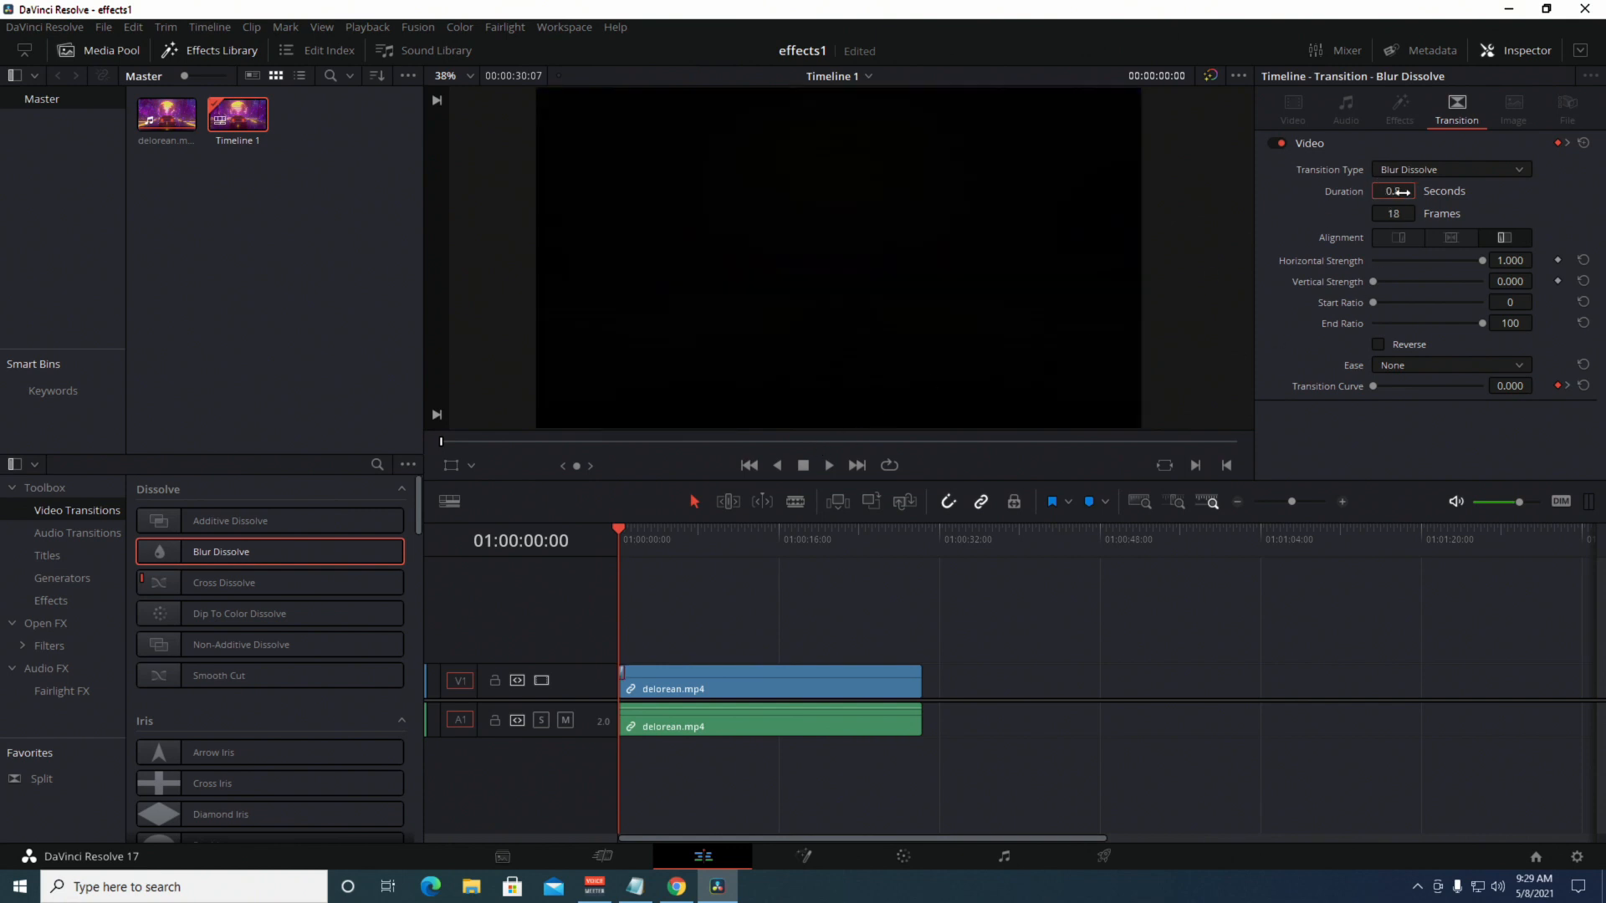
Play the opening of the timeline to preview the Blur Dissolve, and return the playhead to the start.
key("space")
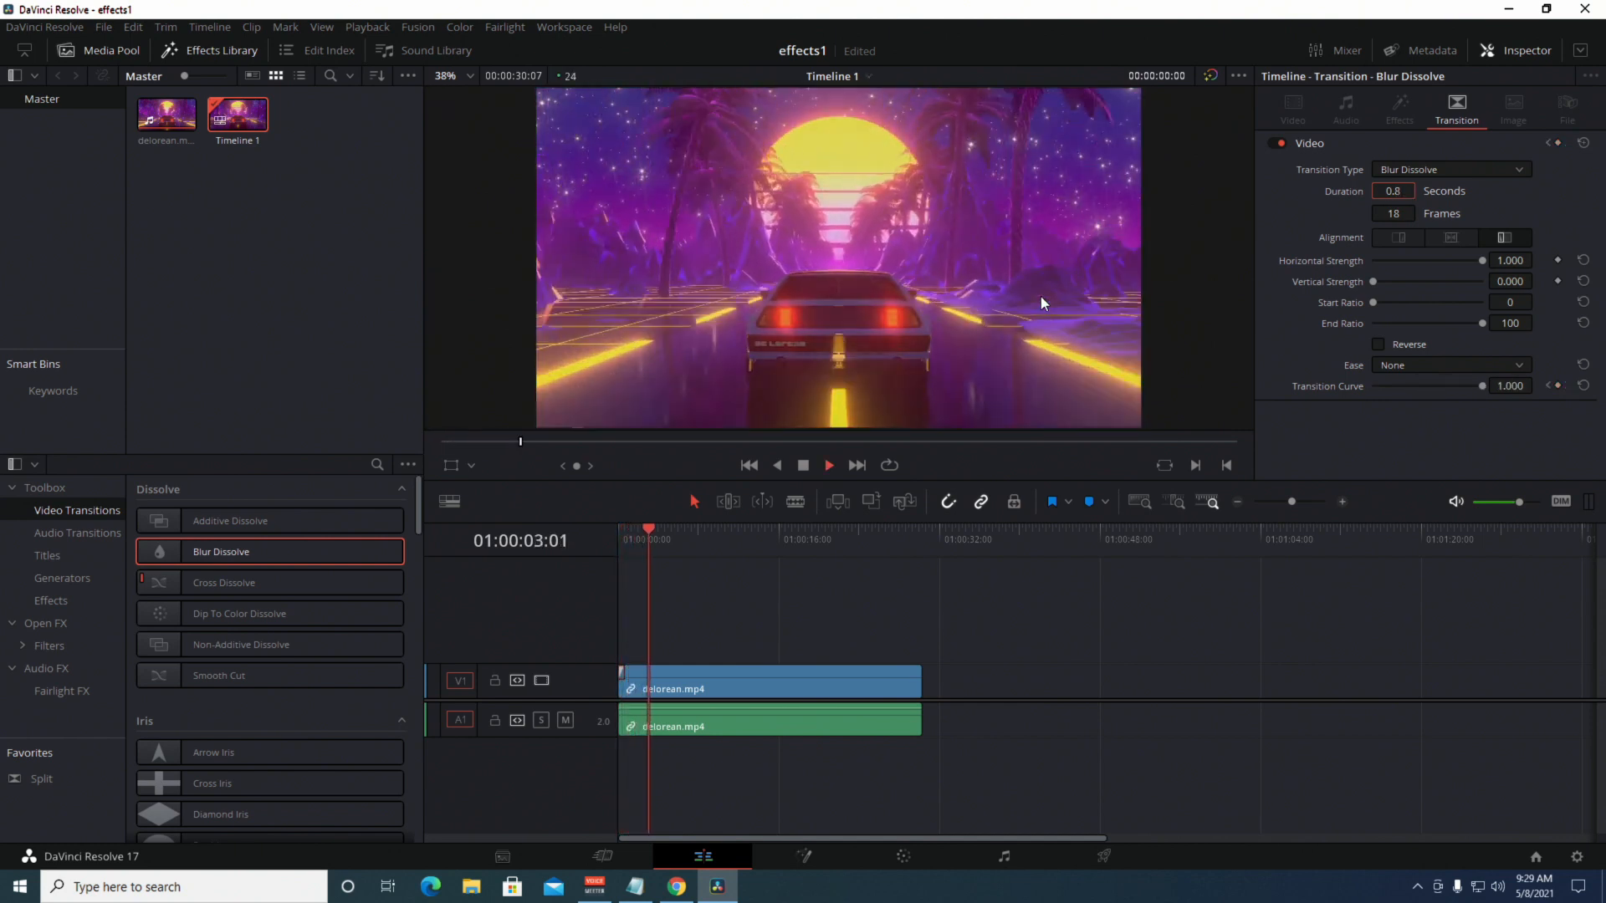
key("space")
left_click_drag(649, 531, 438, 570)
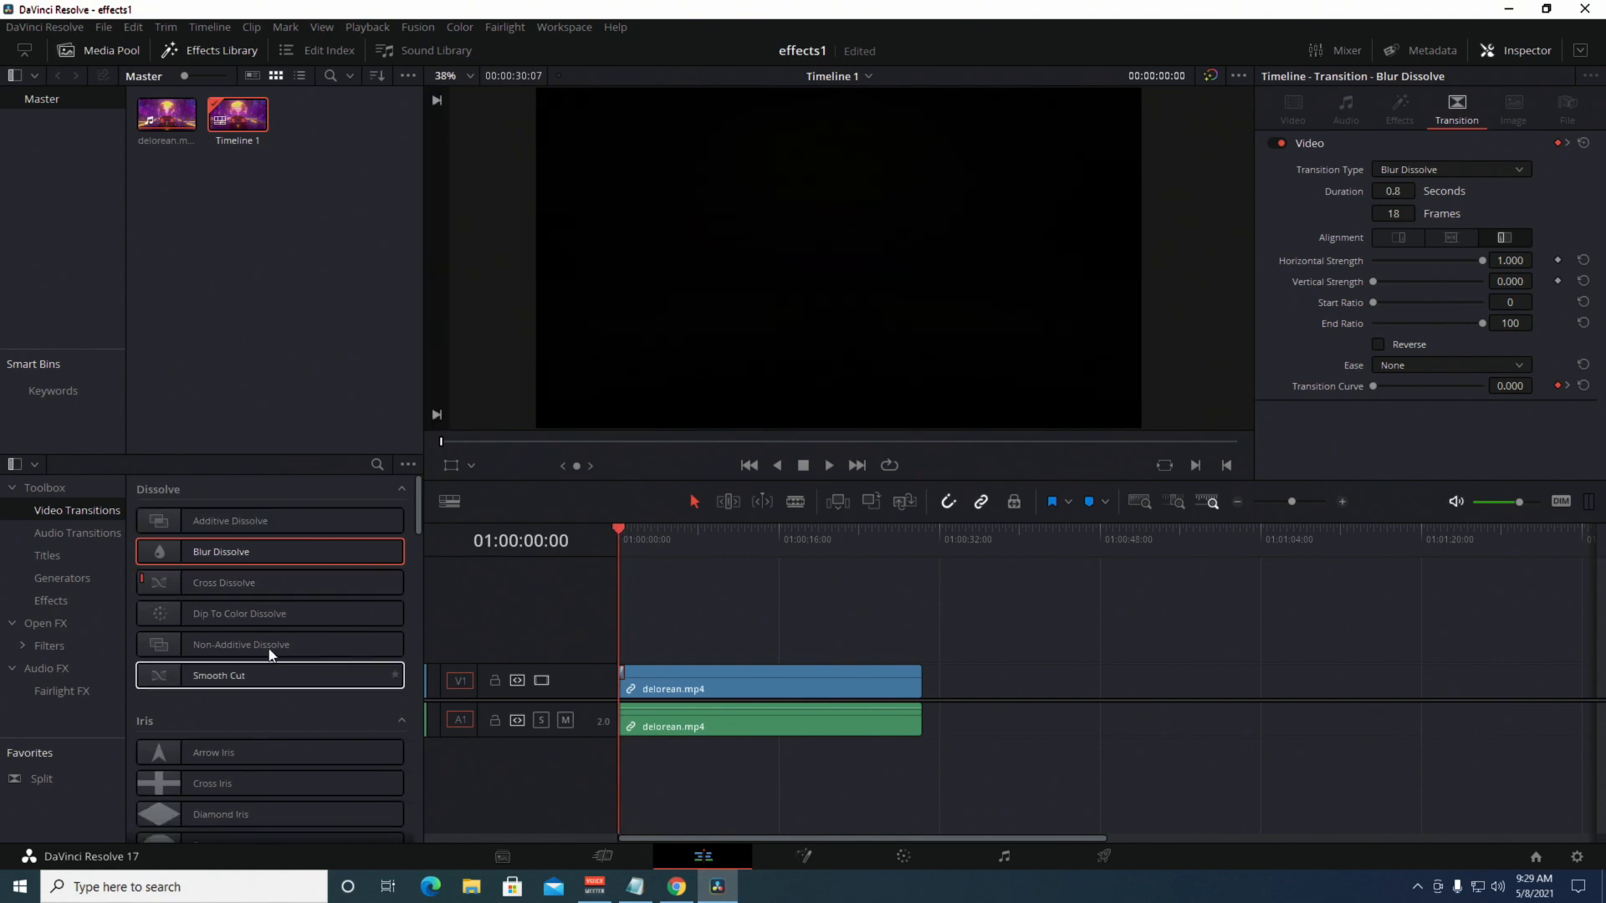
scroll(276, 661, "down", 3)
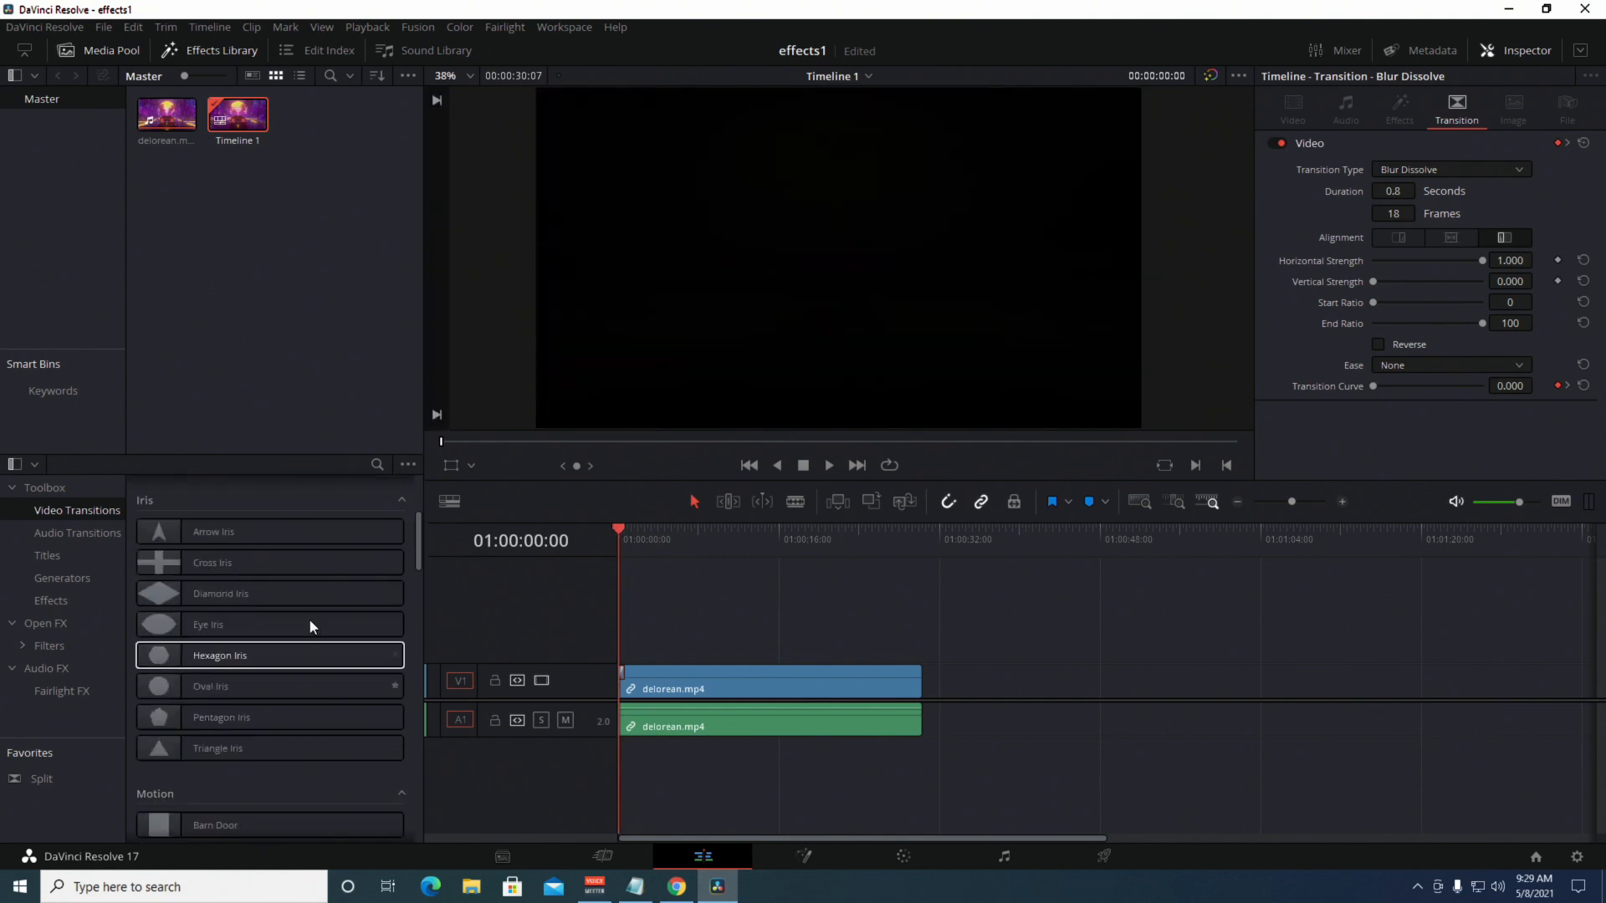
scroll(361, 586, "up", 2)
scroll(361, 593, "up", 1)
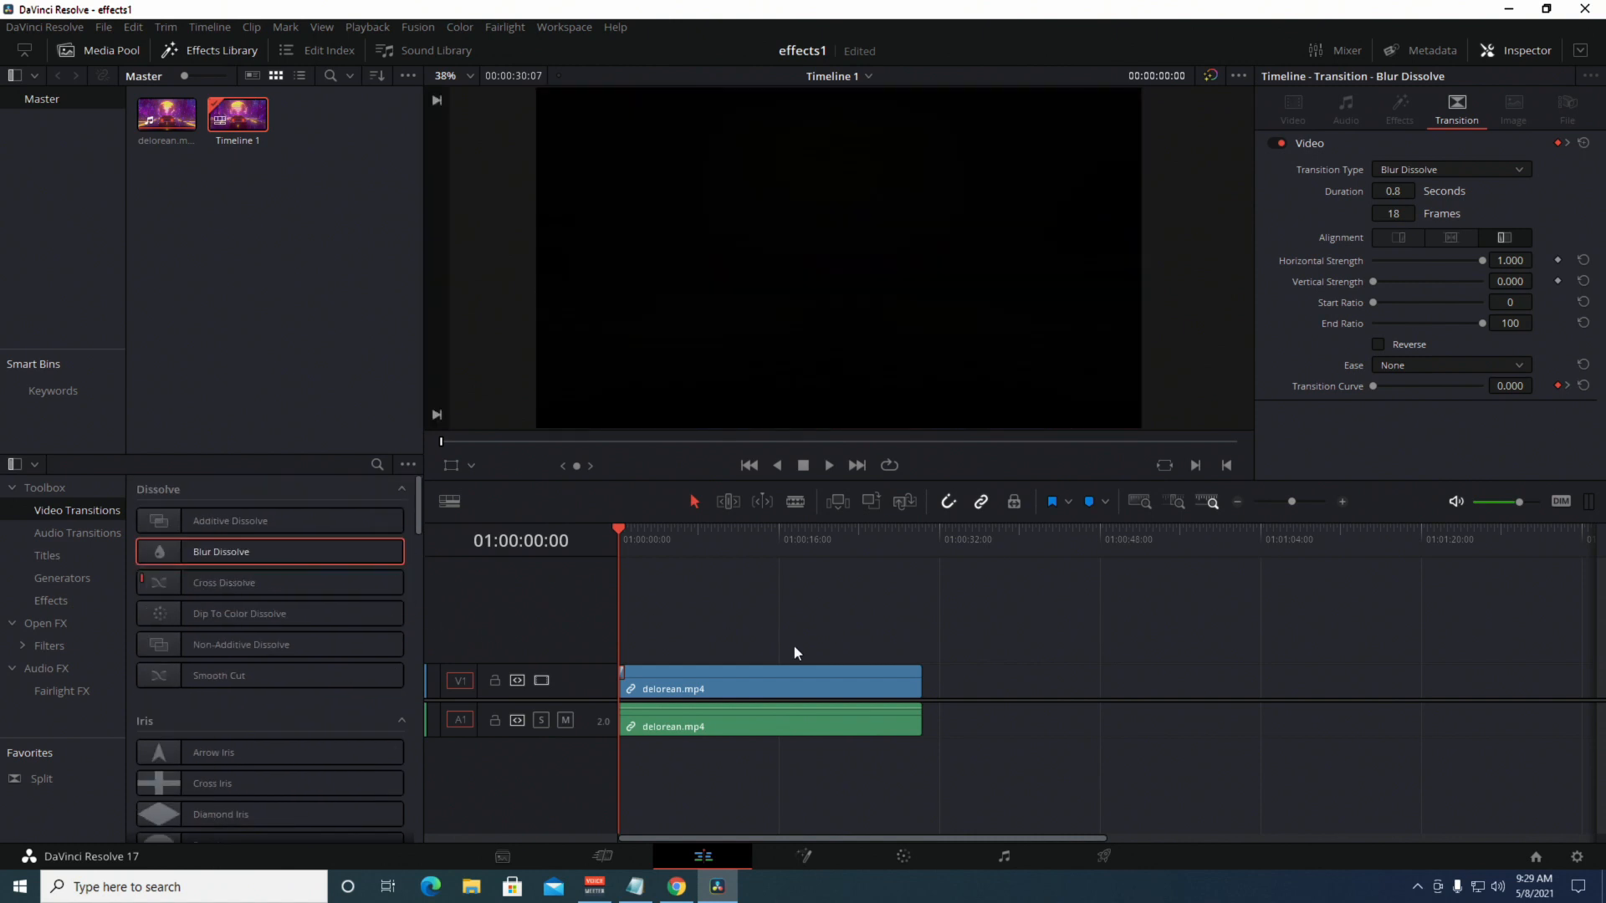
Split the delorean.mp4 clip at 01:00:02:22 and move the playhead forward to about 01:00:06:08.
left_click_drag(614, 529, 647, 529)
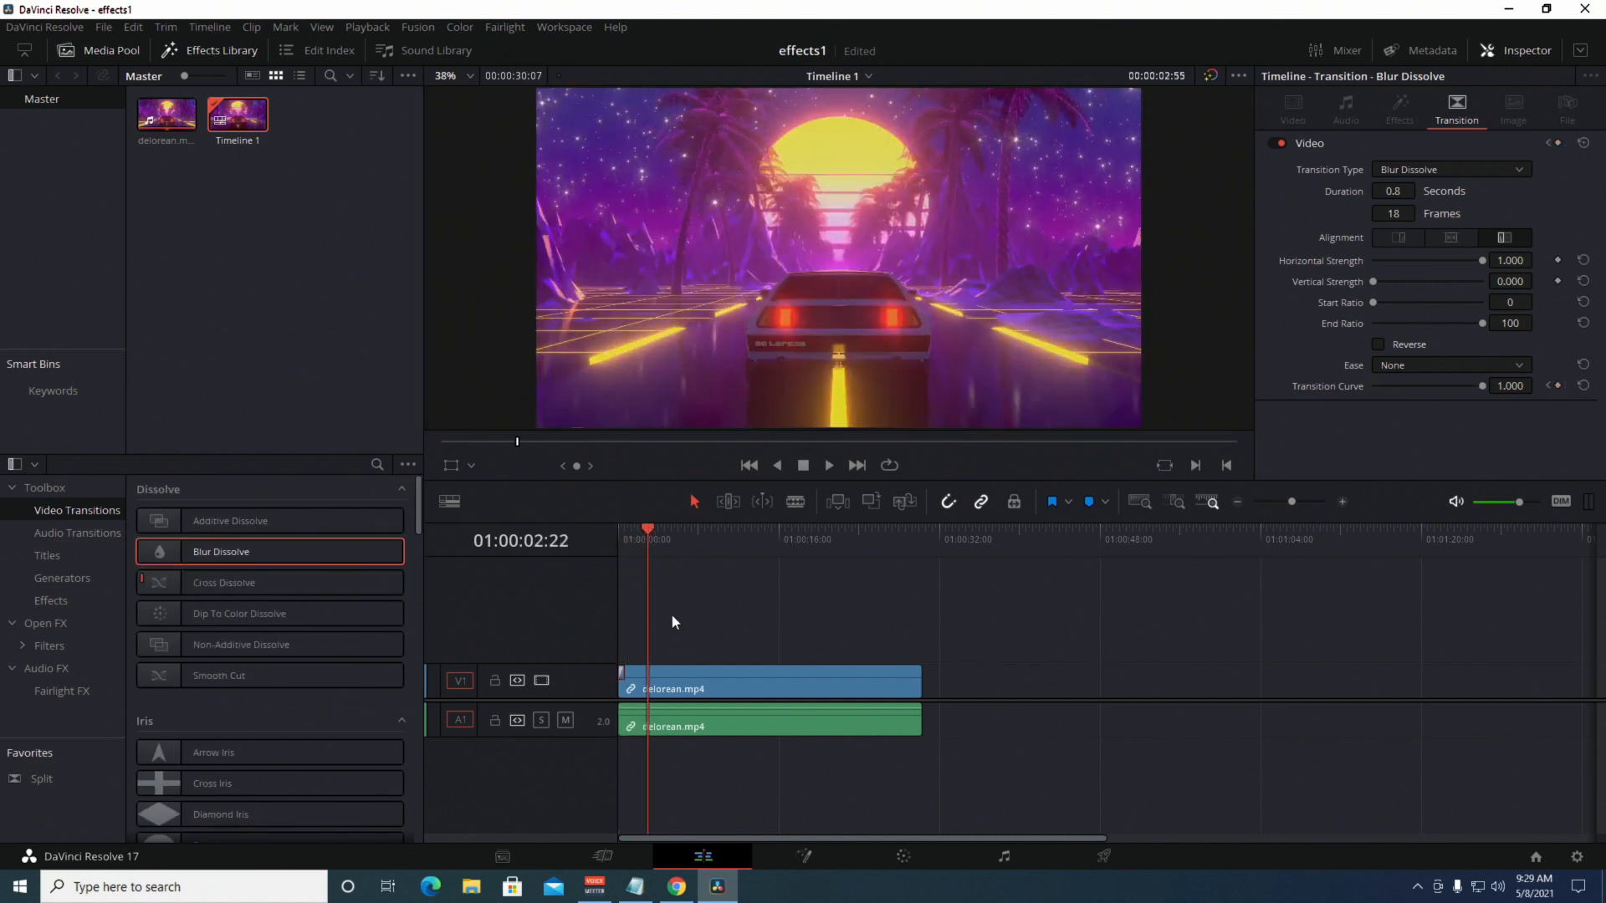
key("ctrl+b")
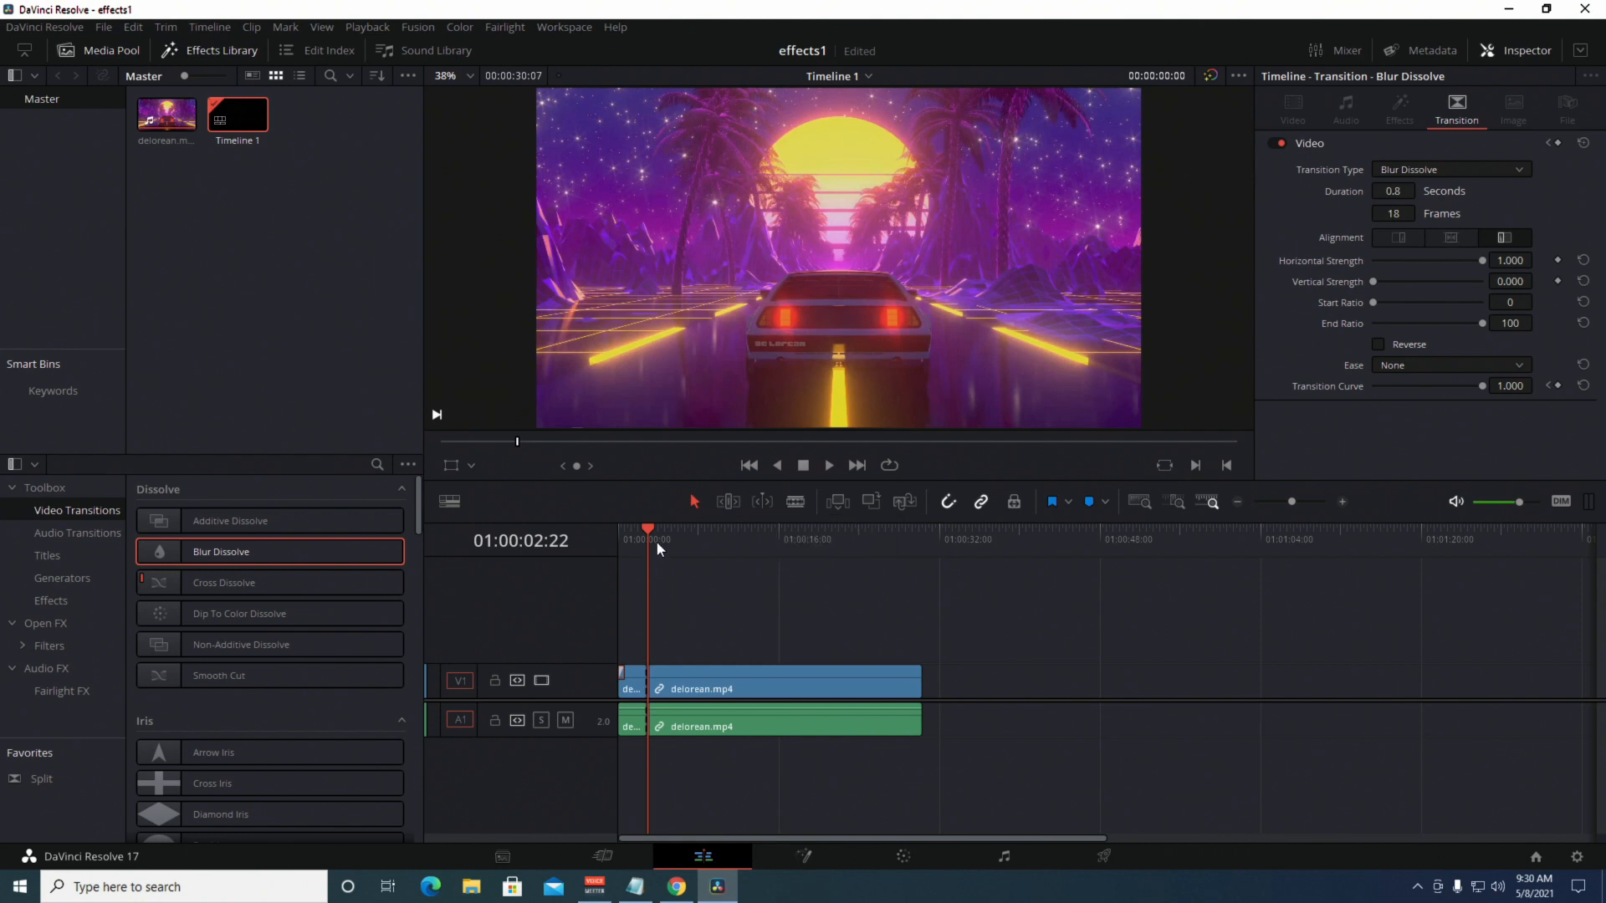
left_click_drag(645, 531, 681, 530)
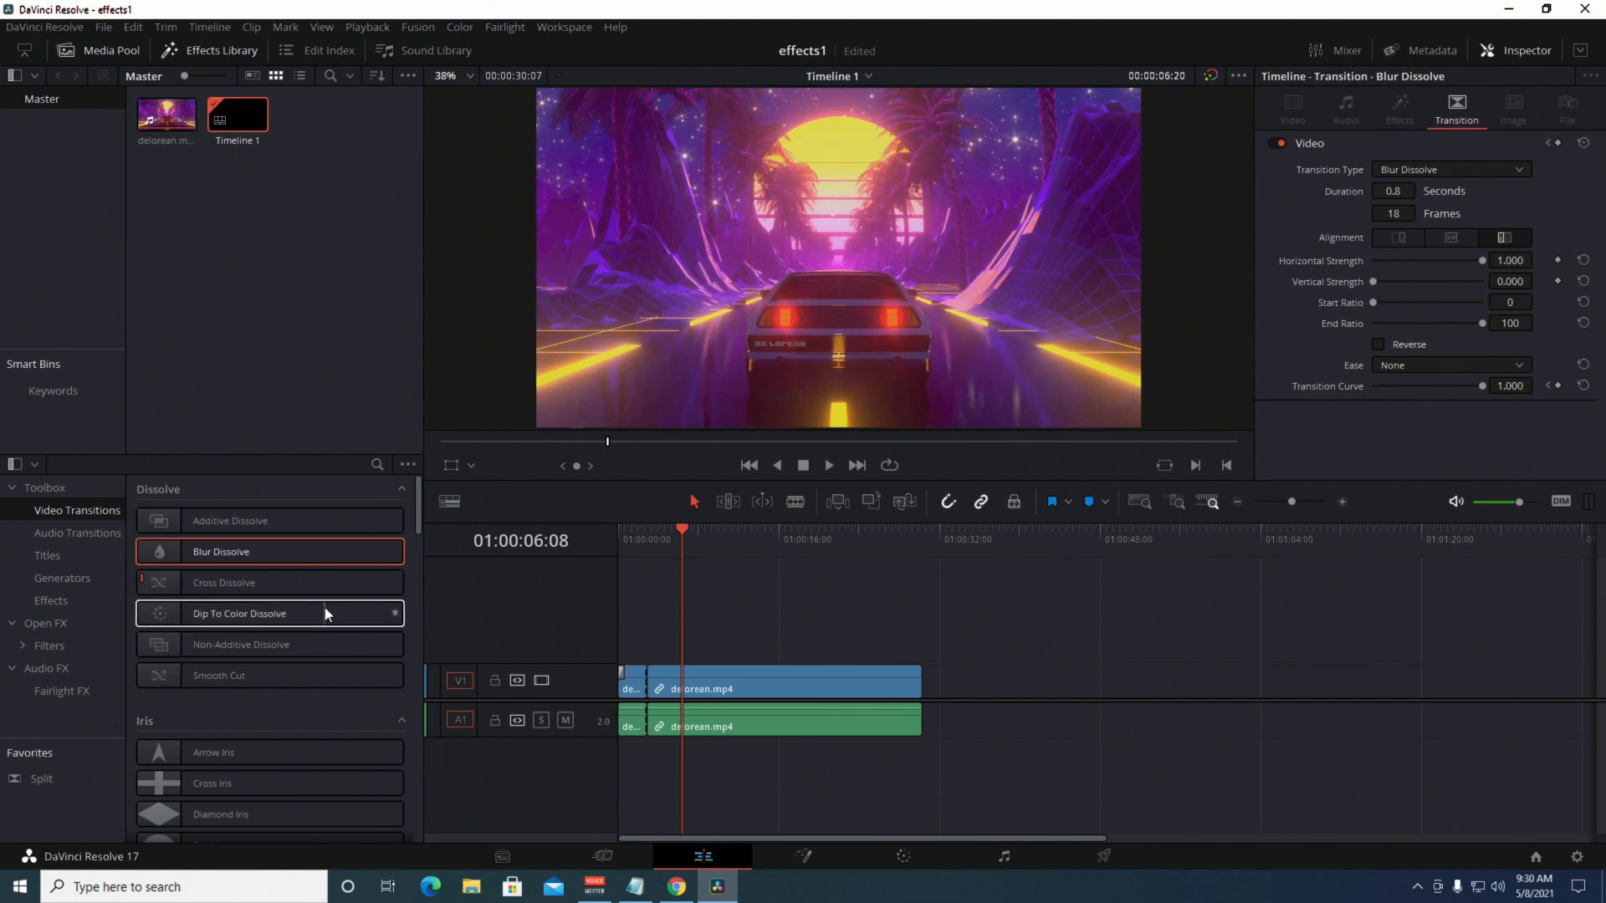
Place the Jitter Fusion title on video track 1 at the split between the two delorean.mp4 clips.
left_click(37, 554)
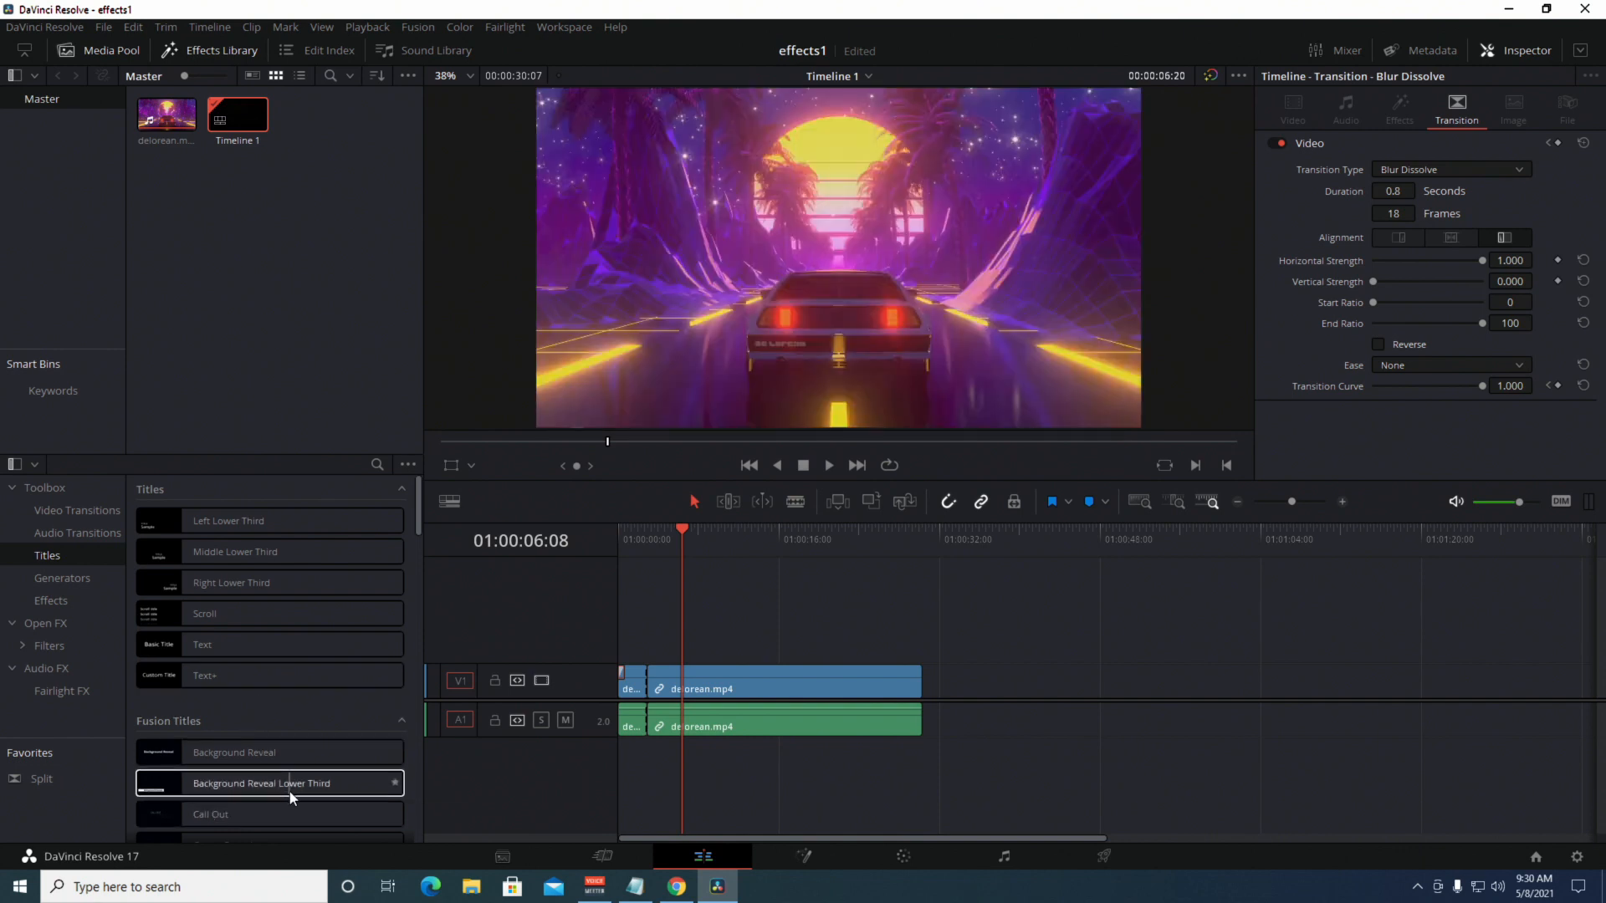
scroll(289, 791, "down", 3)
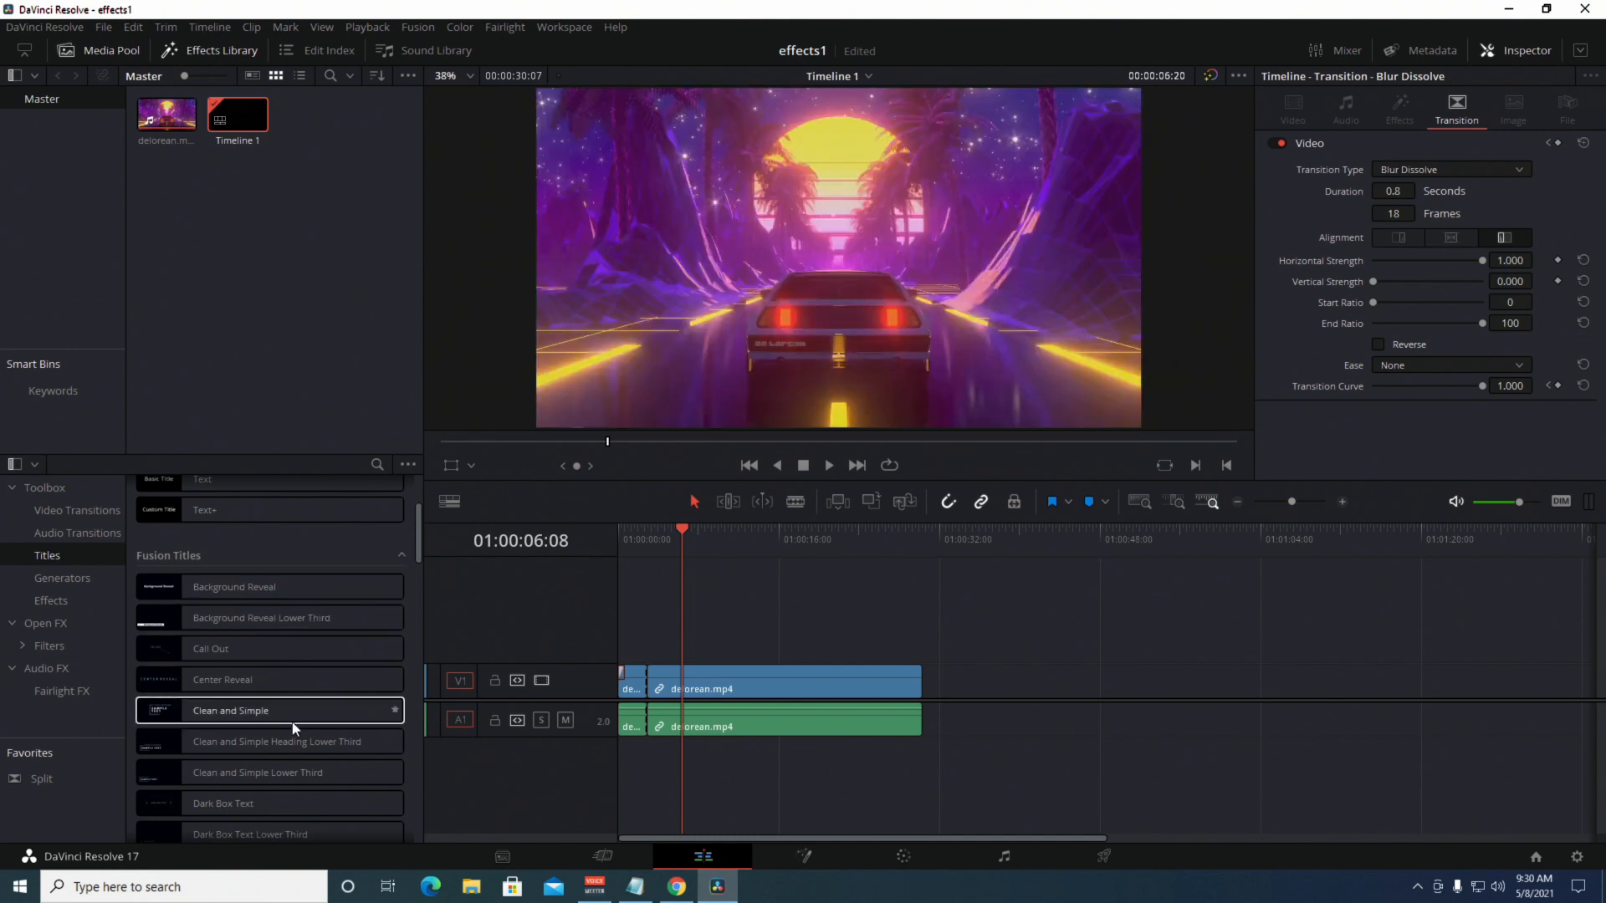
scroll(267, 748, "down", 10)
scroll(246, 768, "down", 3)
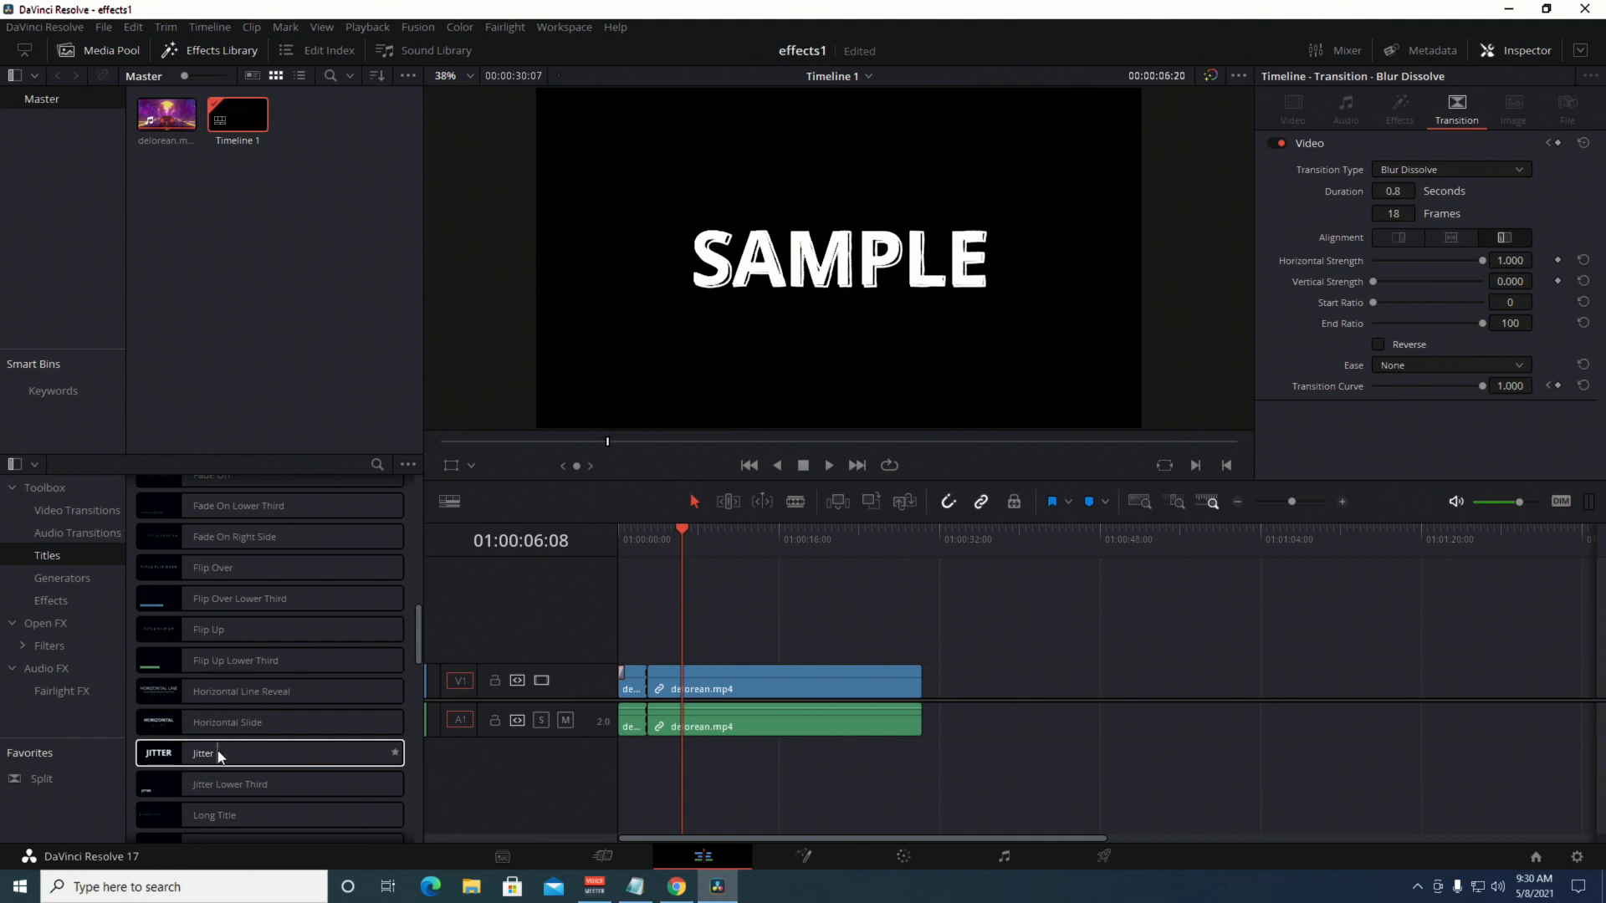
left_click_drag(218, 749, 655, 694)
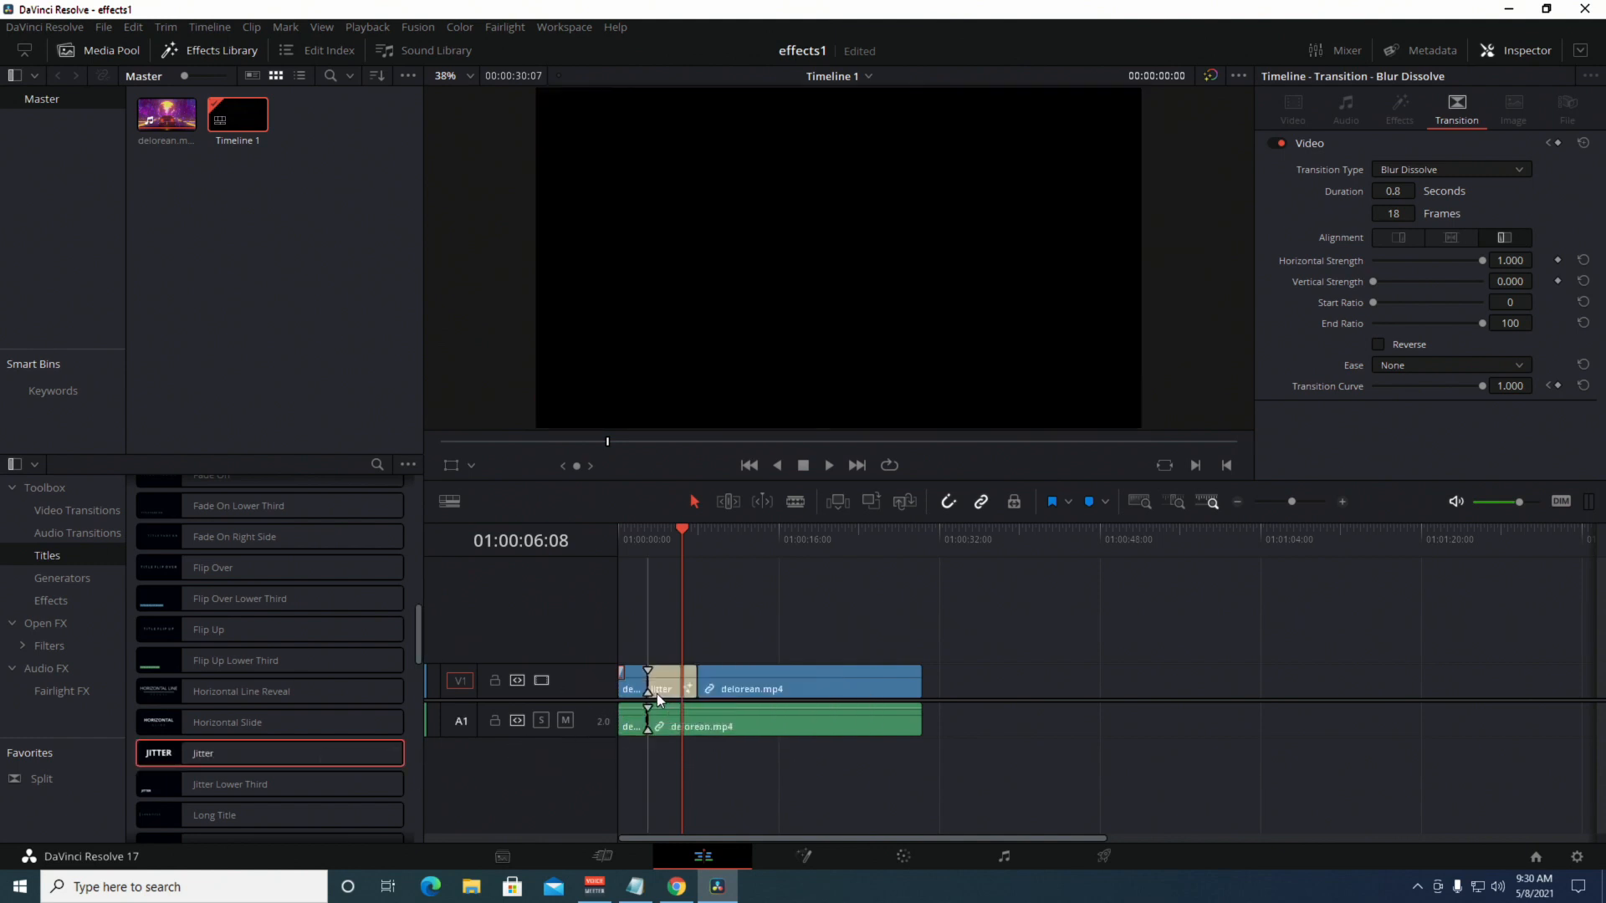
Put the Jitter title on a new second video track at the split and shift the second delorean.mp4 clip to start after it.
left_click_drag(755, 731, 717, 693)
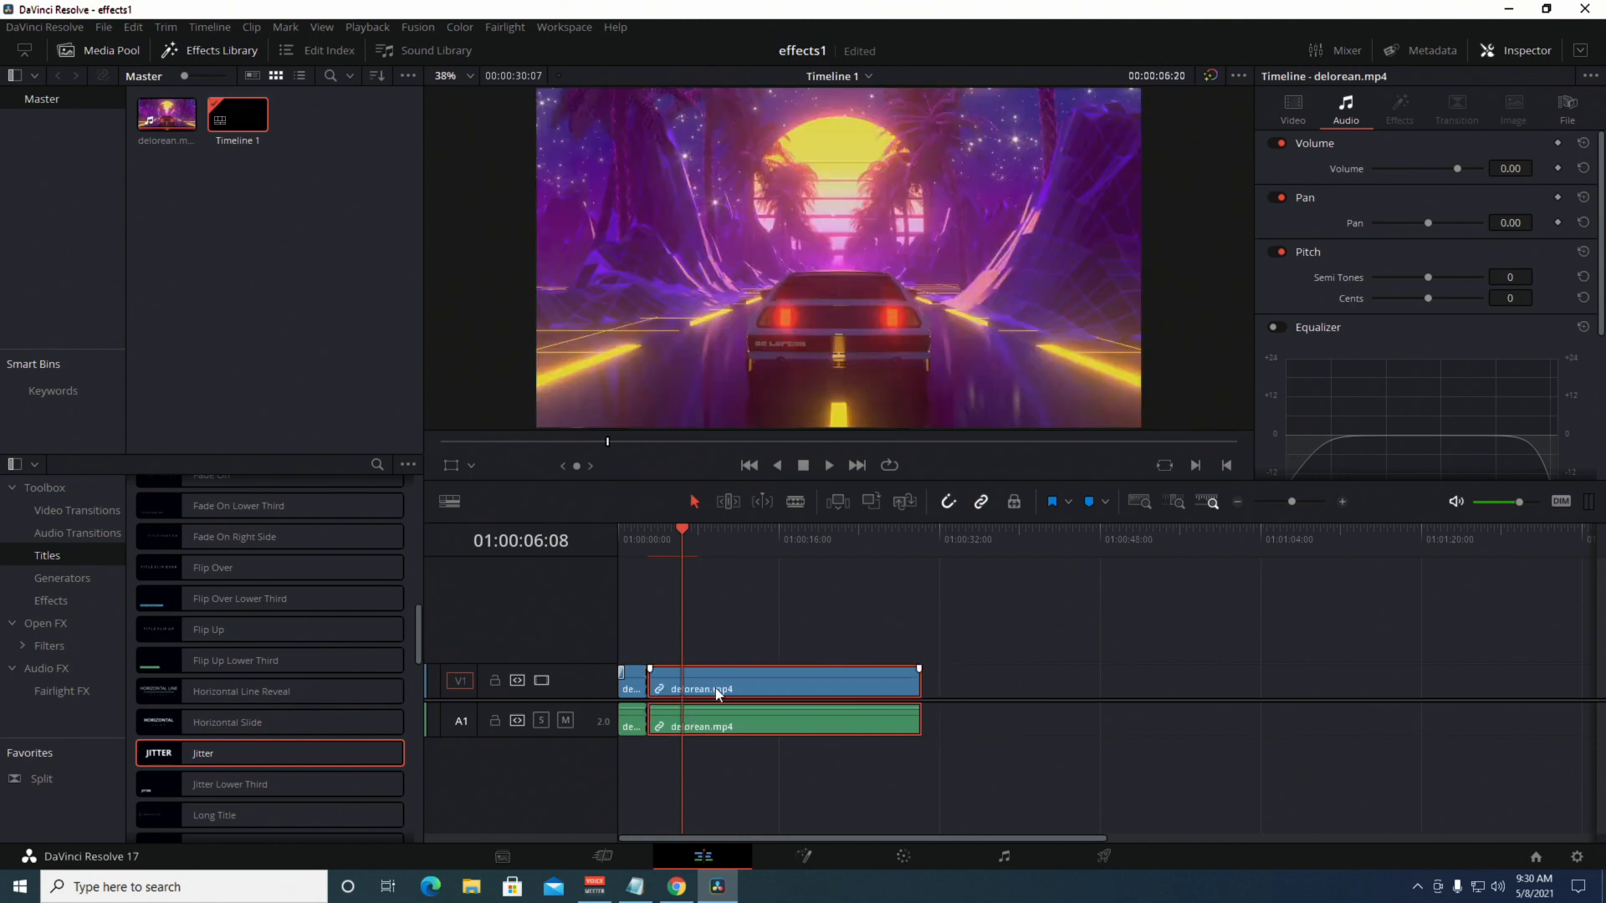
right_click(512, 636)
left_click(542, 648)
left_click_drag(283, 751, 779, 676)
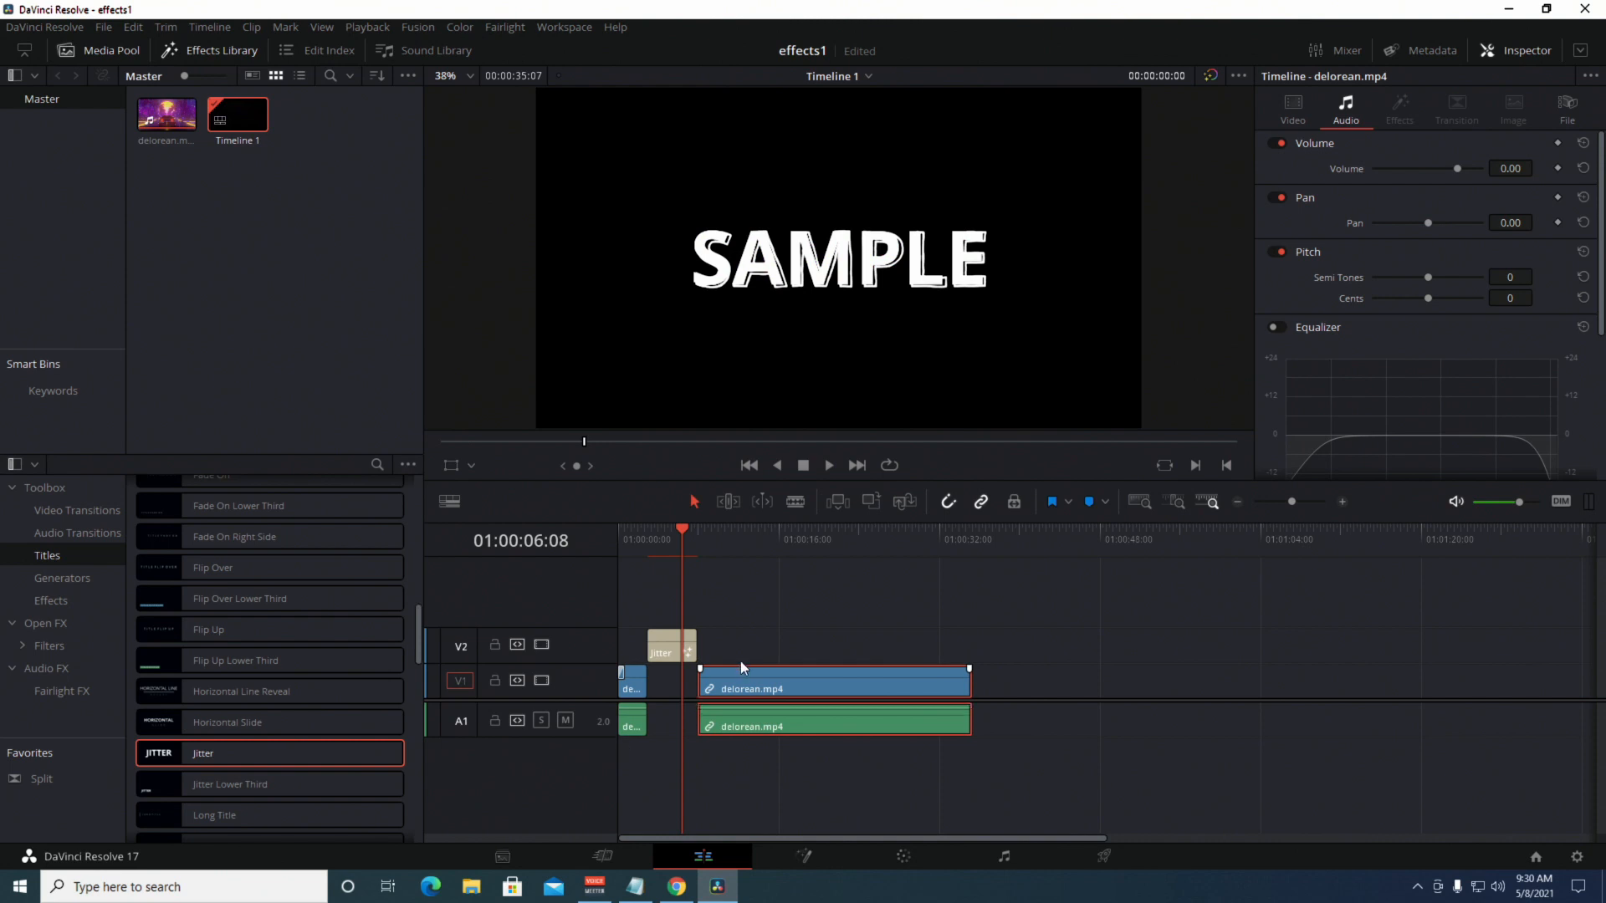
left_click_drag(686, 523, 649, 527)
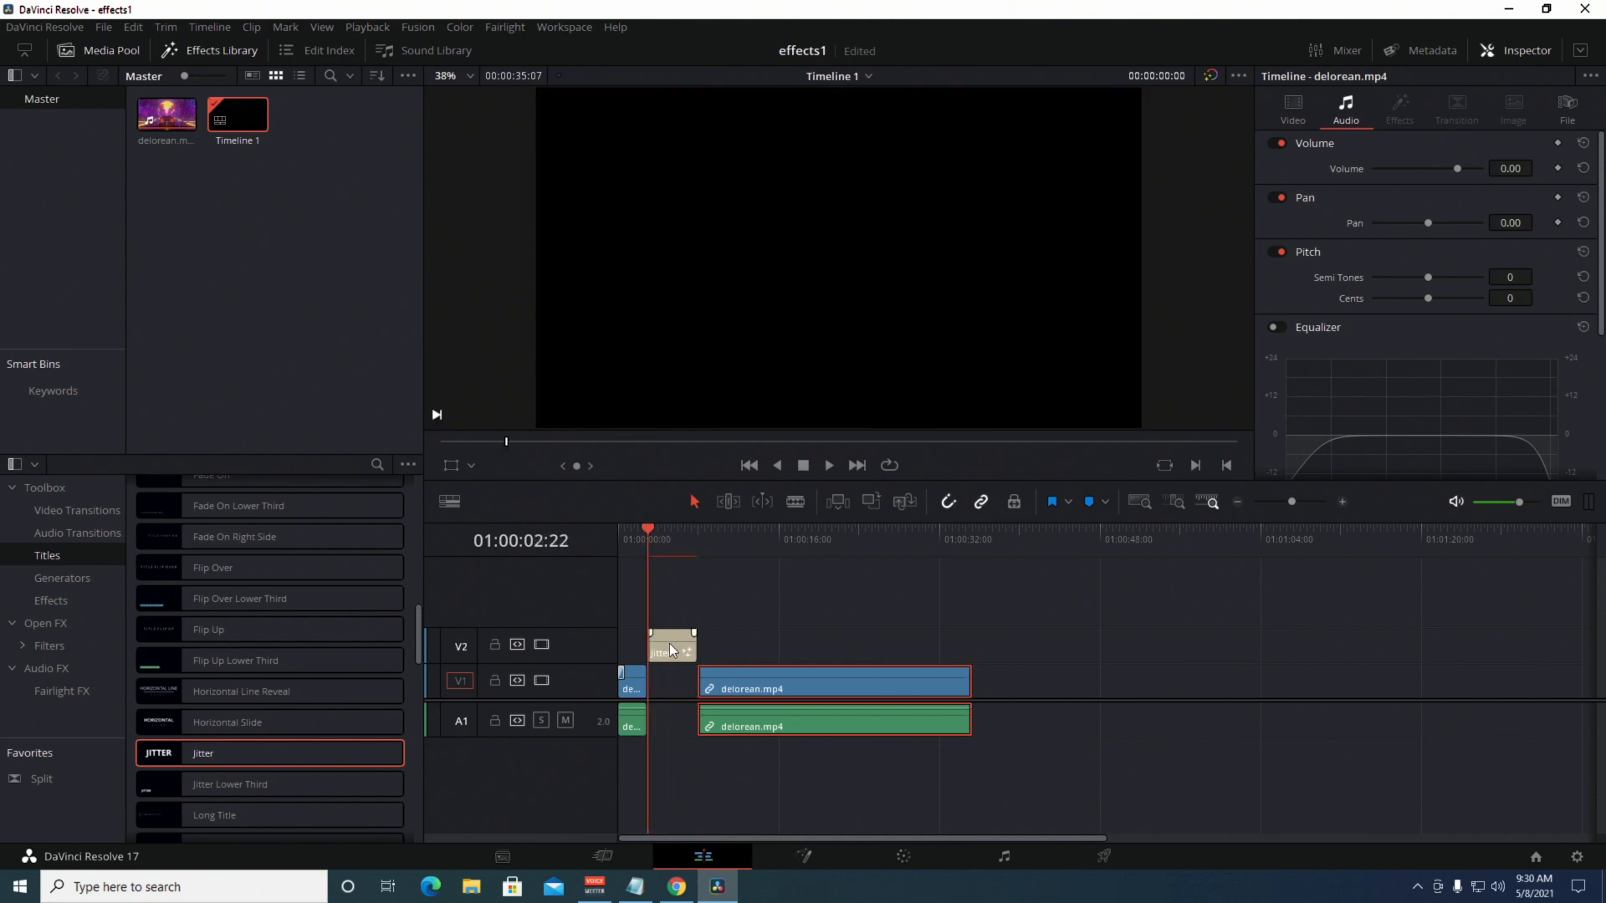
Set the Jitter title's text to "Welcome to the delorean!" on two lines, breaking before "the", and its size to 0.2323.
left_click(669, 643)
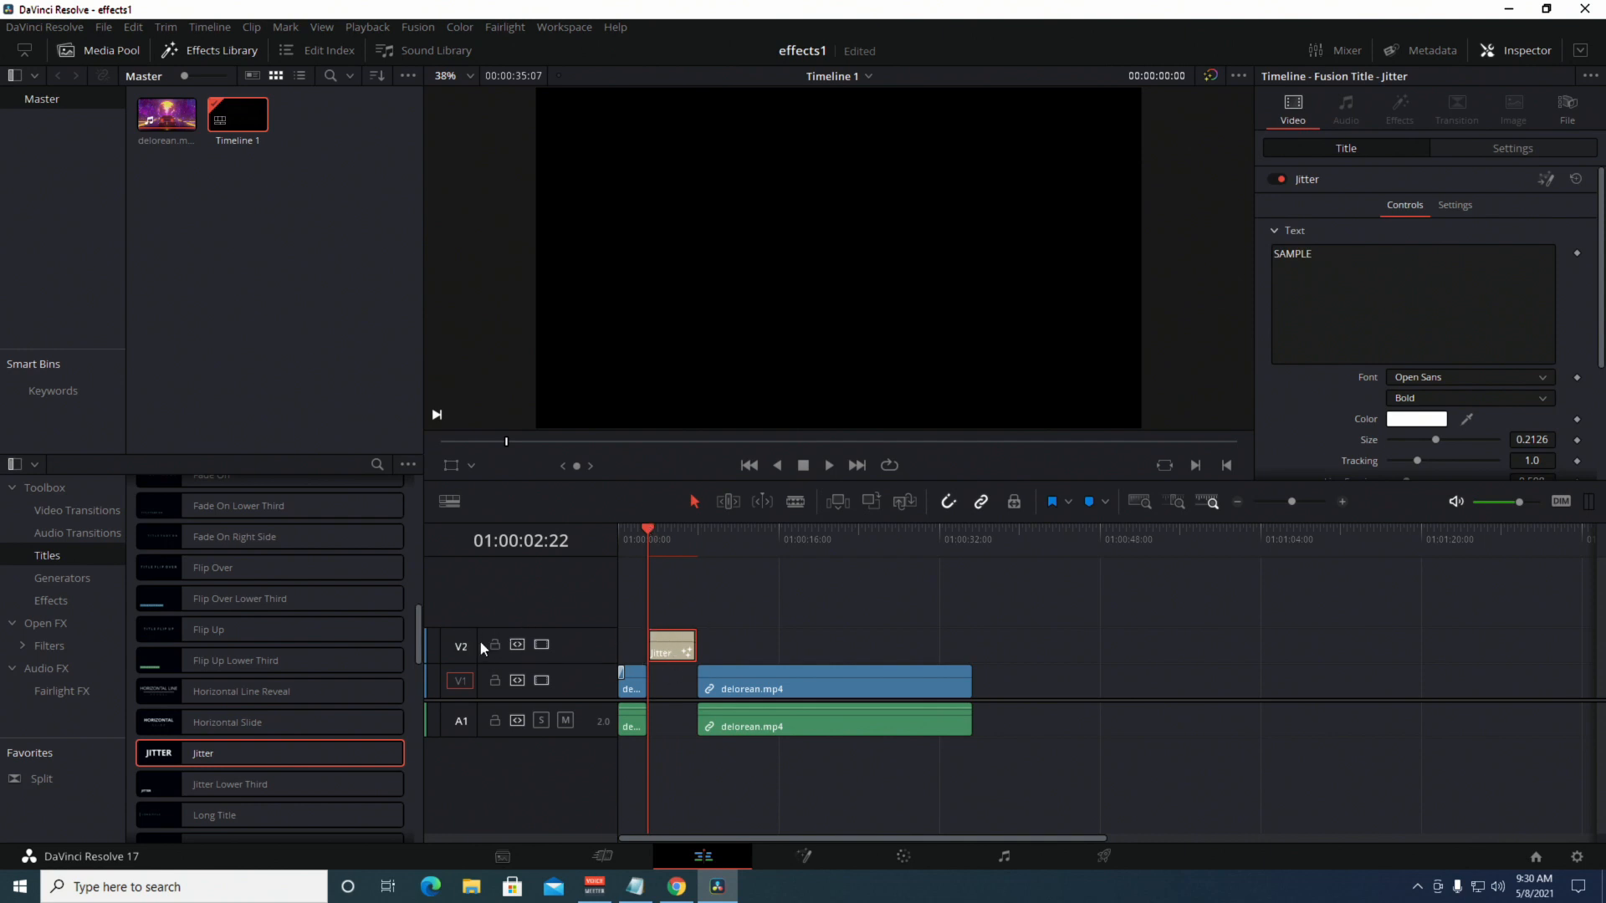
left_click(1347, 270)
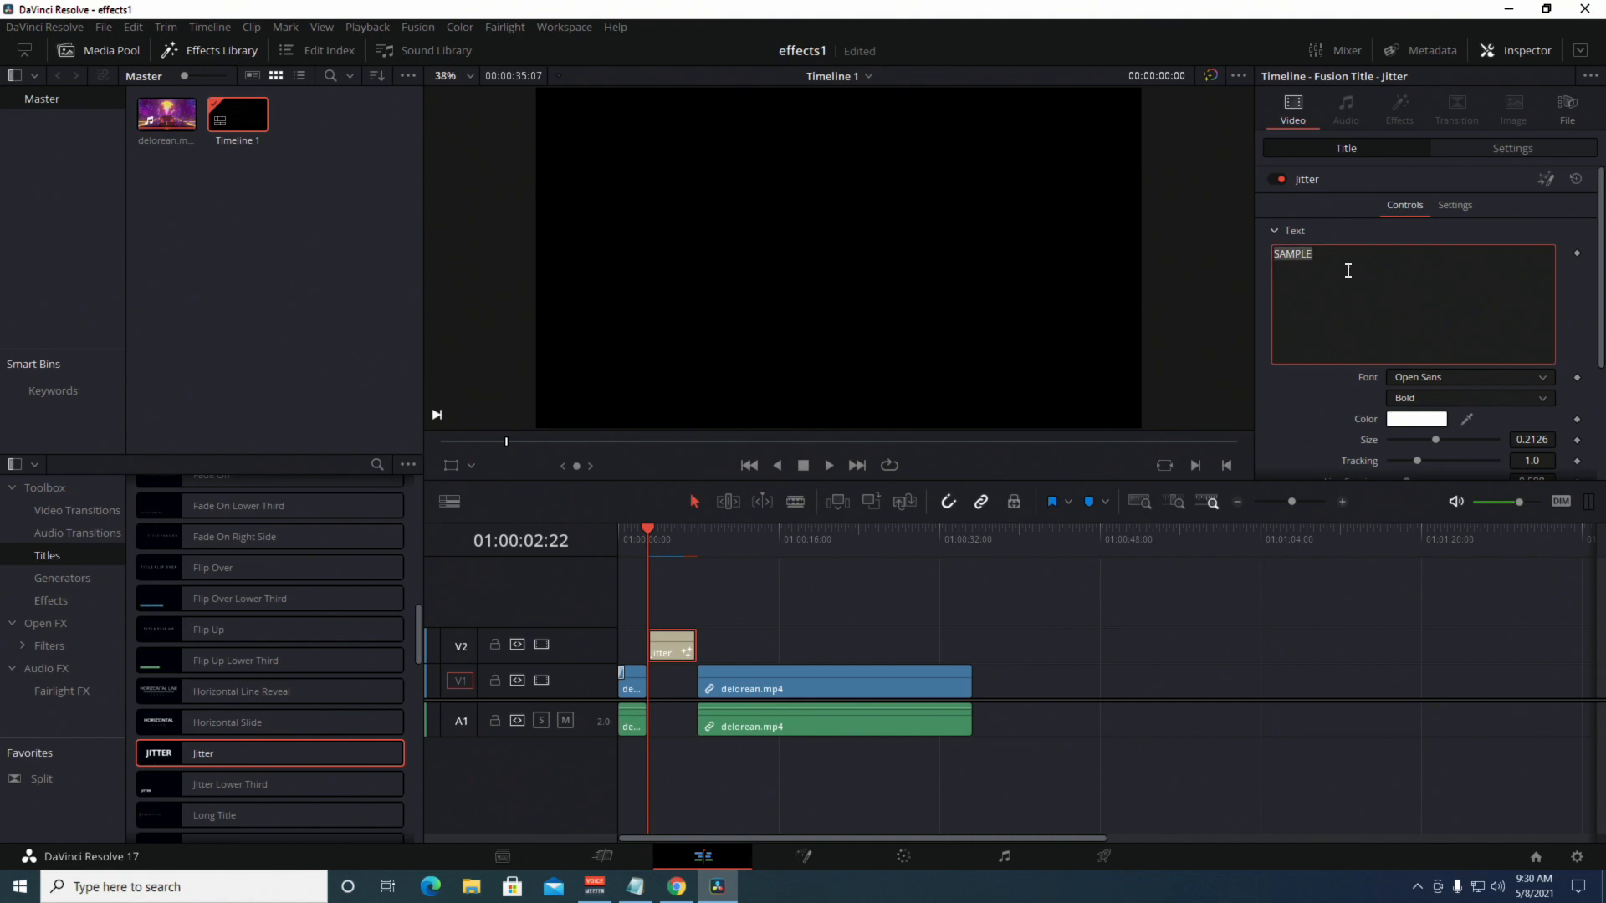
type("Test")
key("BackSpace")
key("BackSpace")
key("BackSpace")
key("BackSpace")
type("Welcome")
type("o the ")
type("delorean")
left_click(1331, 255)
key("Return")
scroll(1433, 384, "down", 3)
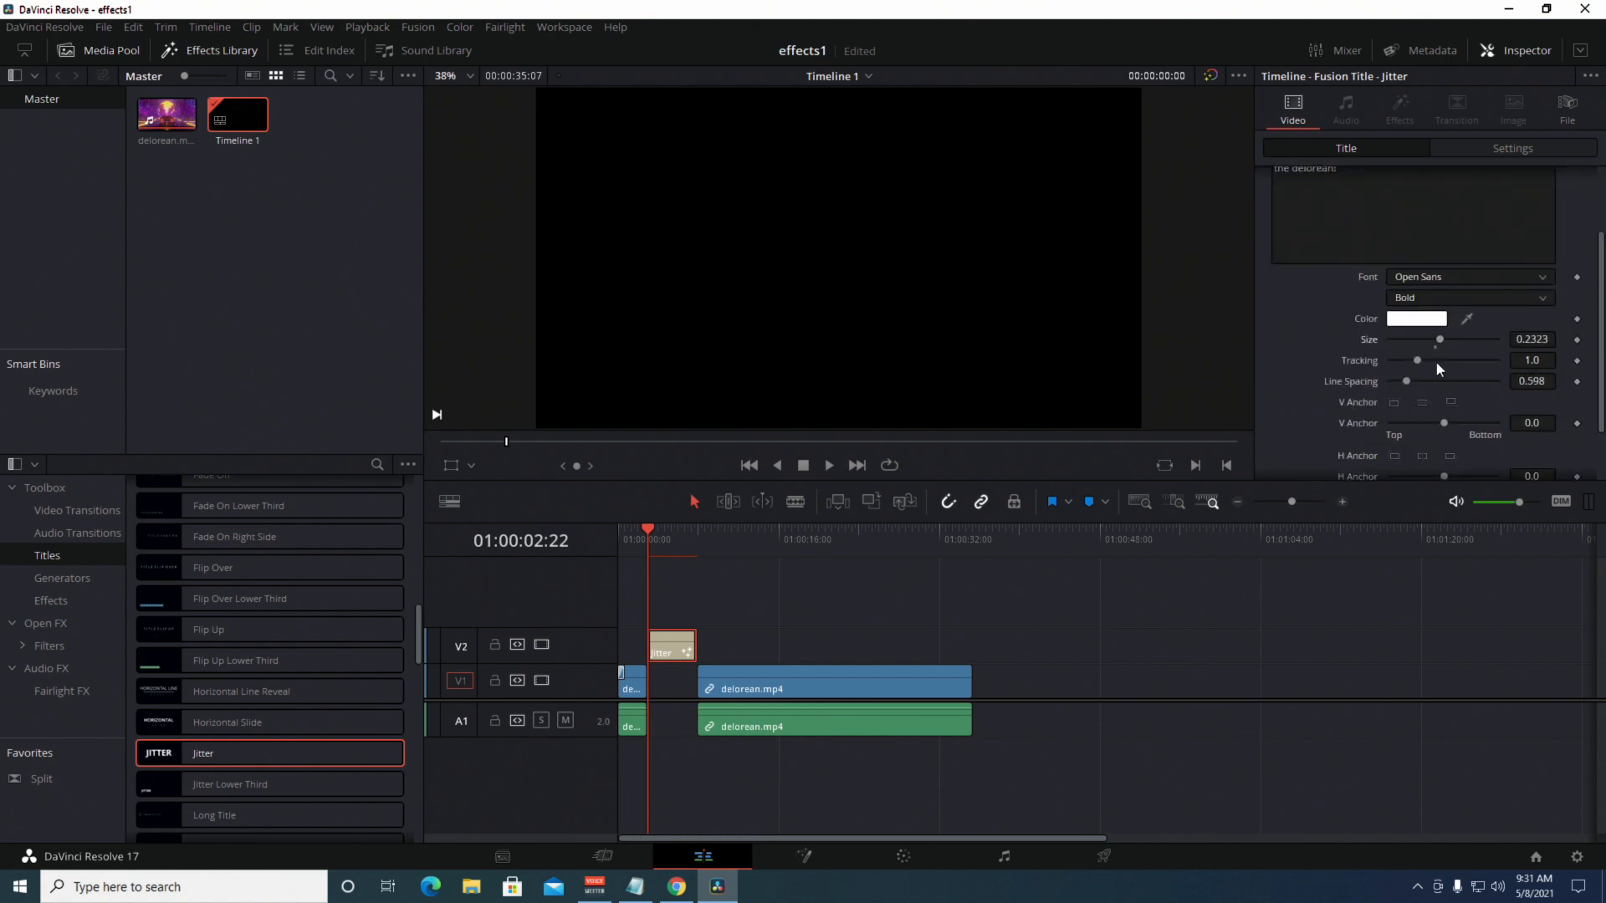
scroll(1438, 410, "down", 2)
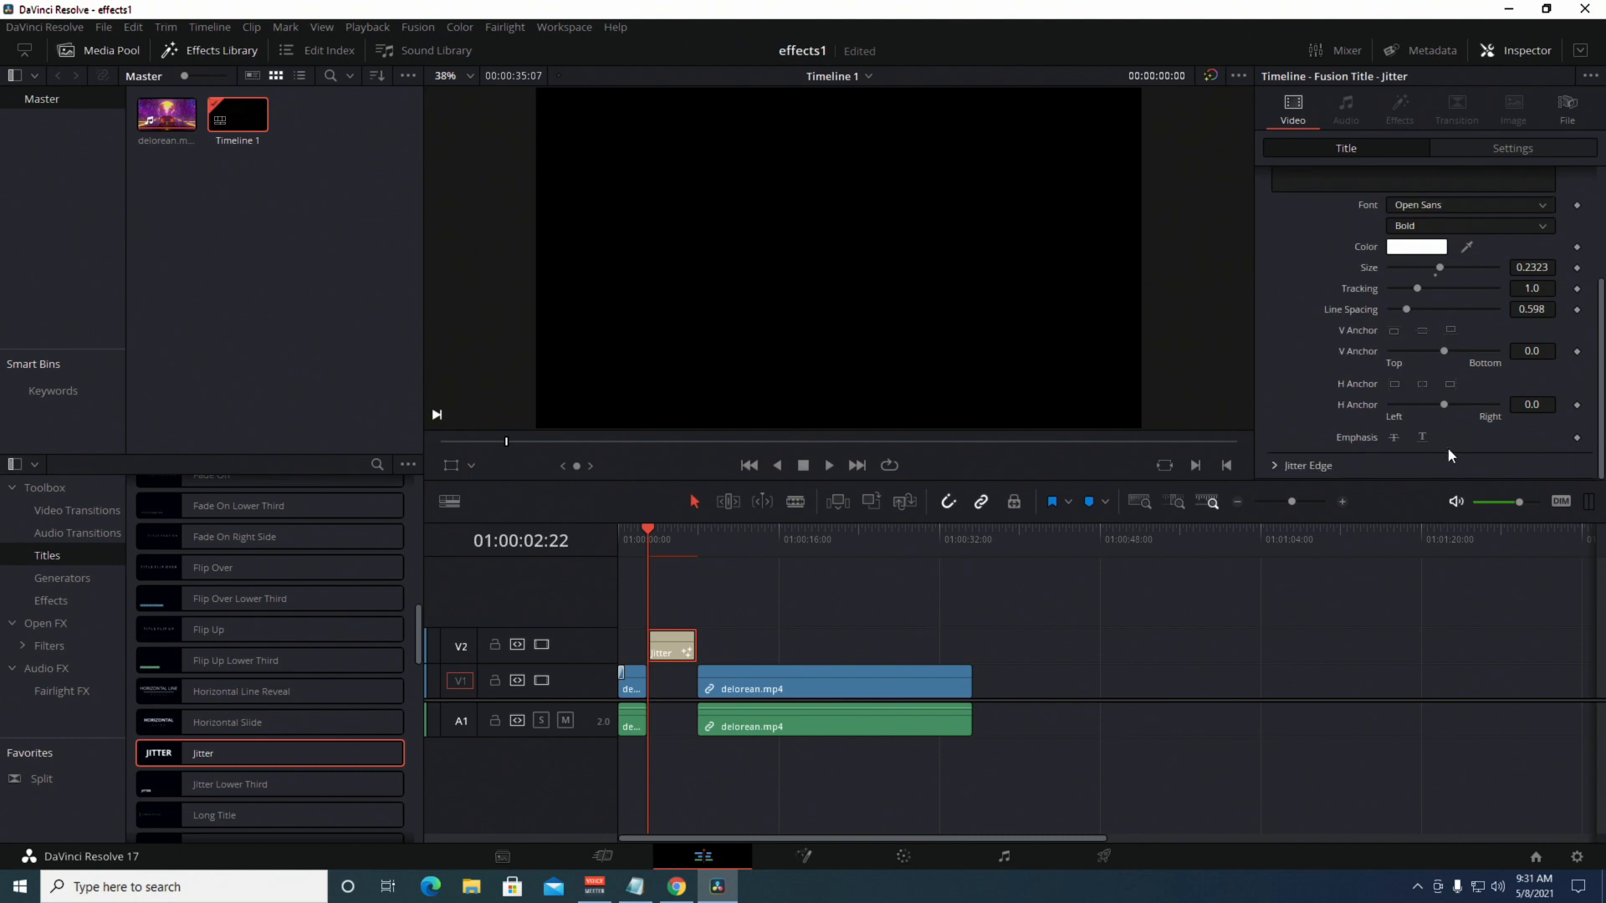
Play the timeline from the start through the Jitter title, and park the playhead on the title at 01:00:05:12.
left_click_drag(644, 527, 605, 525)
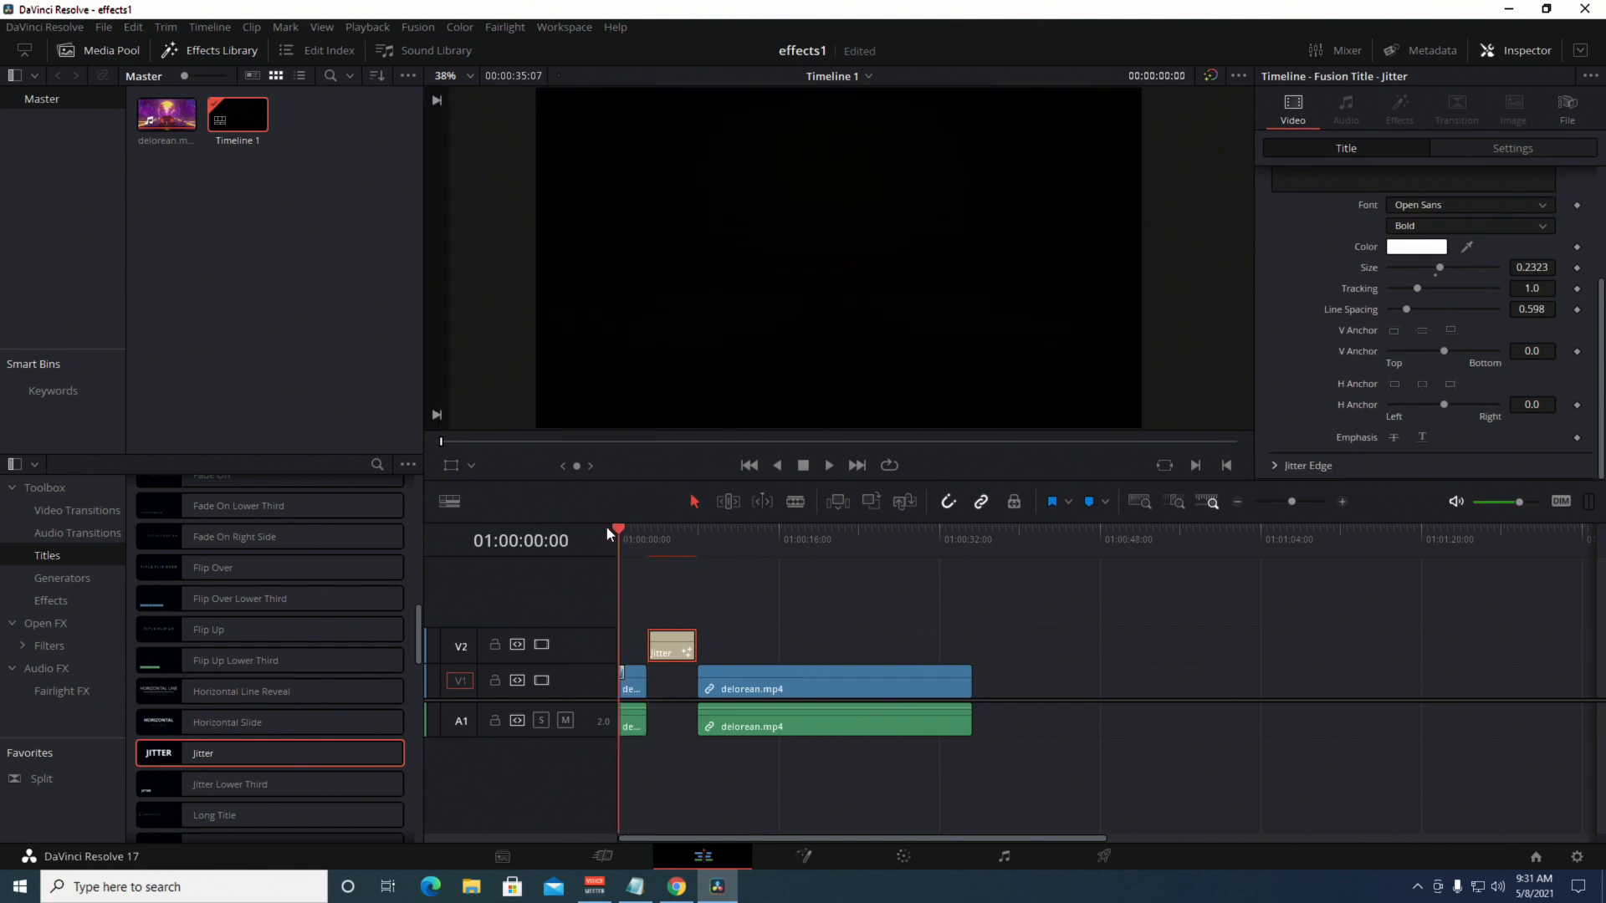
key("space")
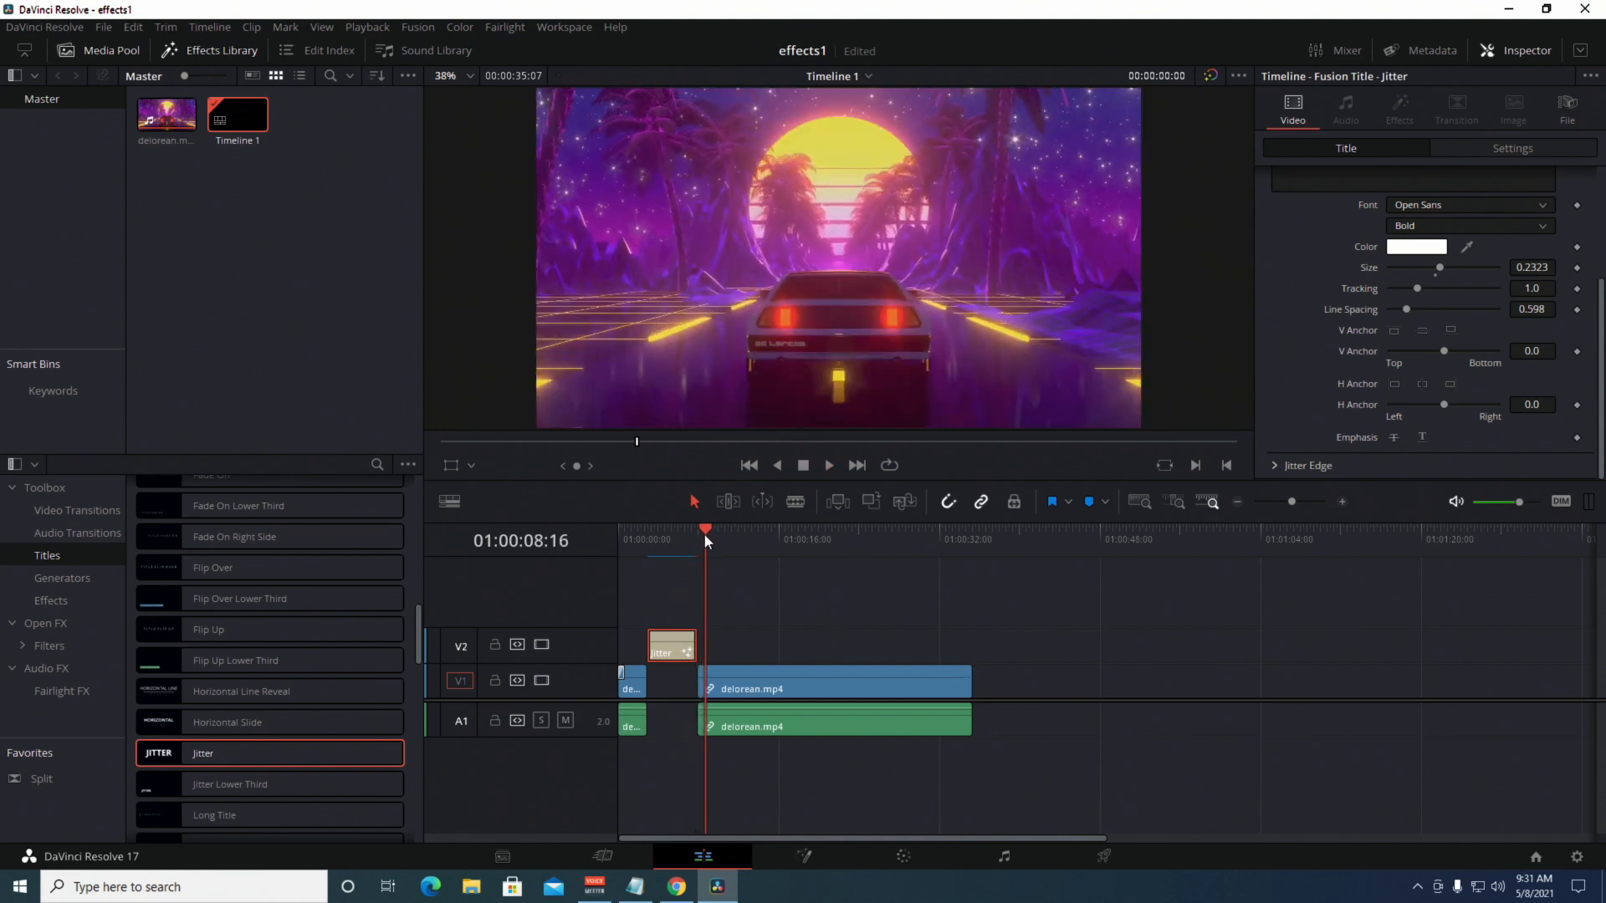
left_click(704, 534)
left_click(674, 535)
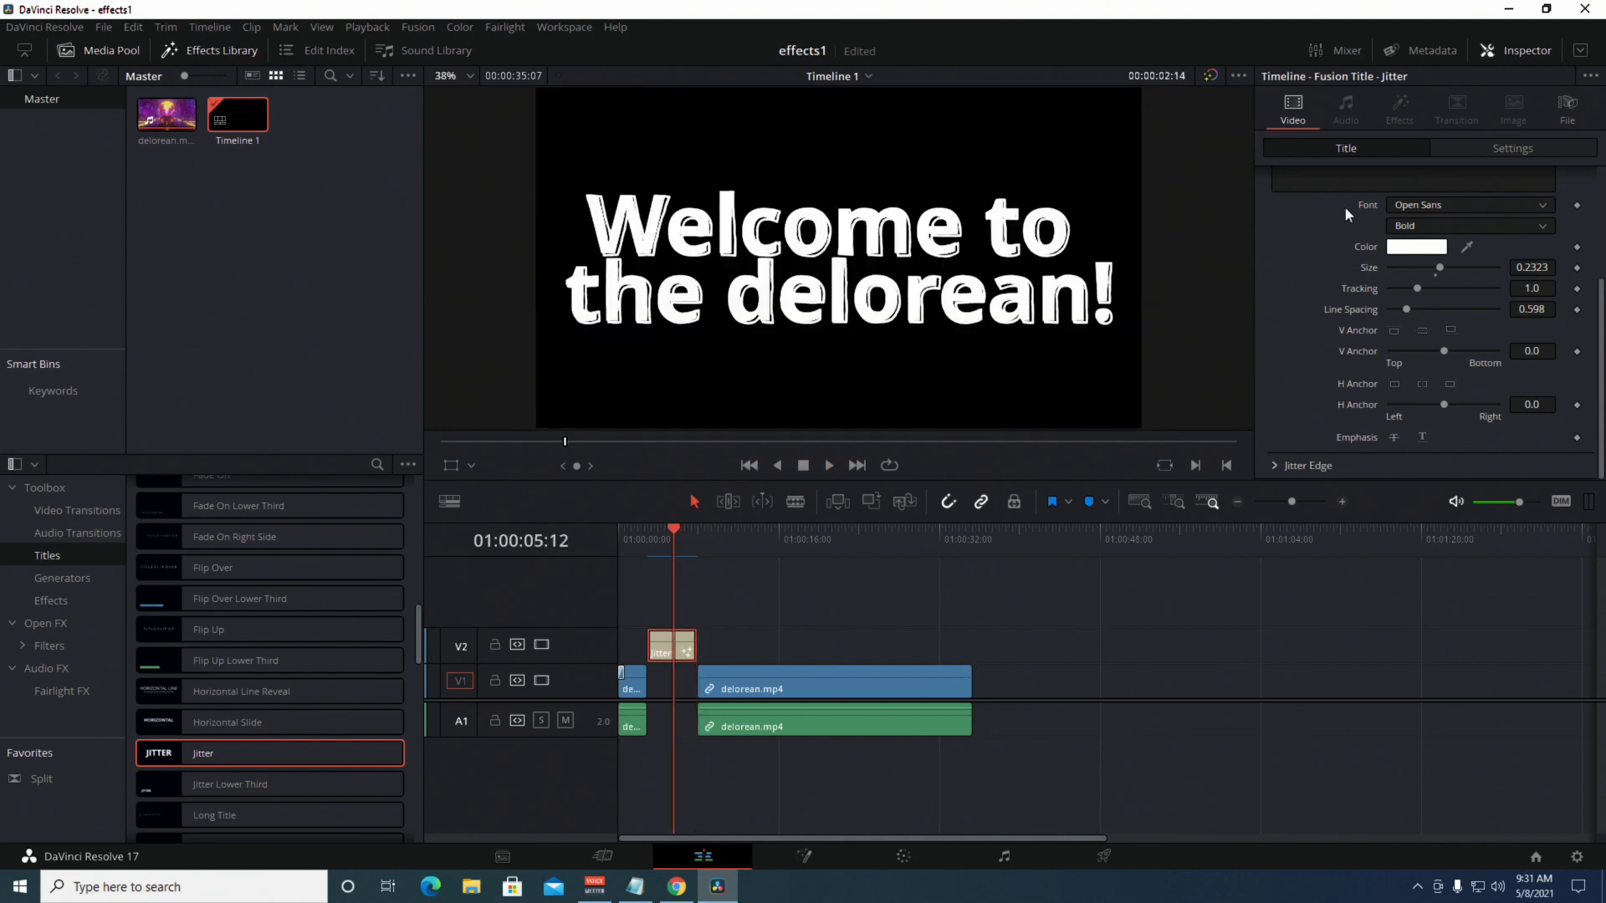
Examine the Jitter title's comment and transform settings, with the playhead moved back to 01:00:04:16.
scroll(1355, 211, "up", 3)
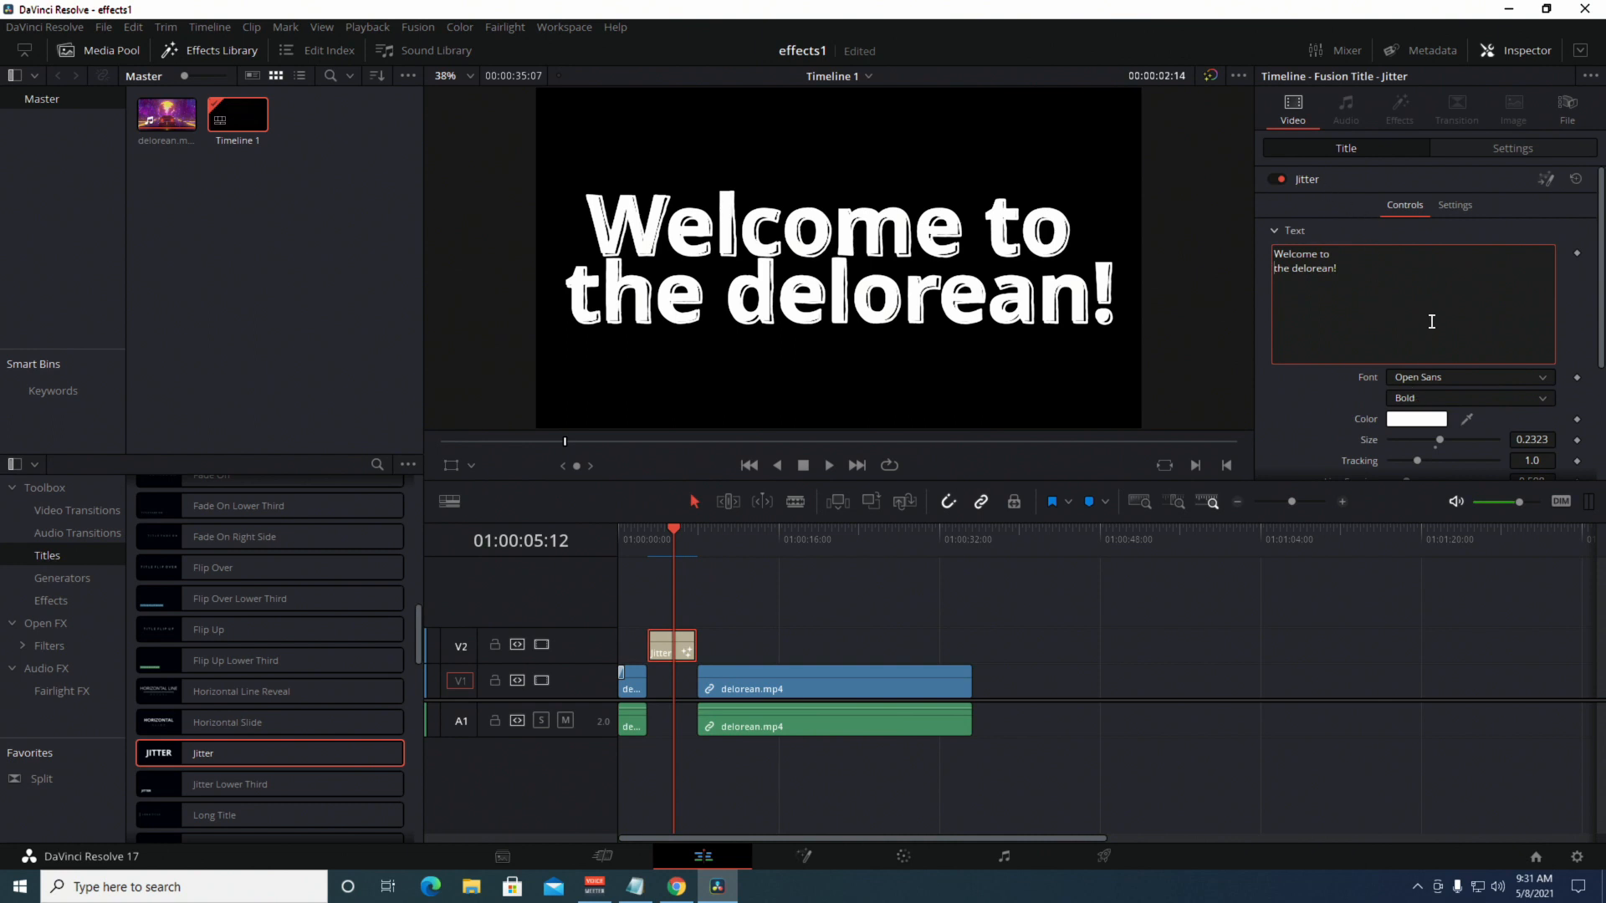
left_click(1455, 205)
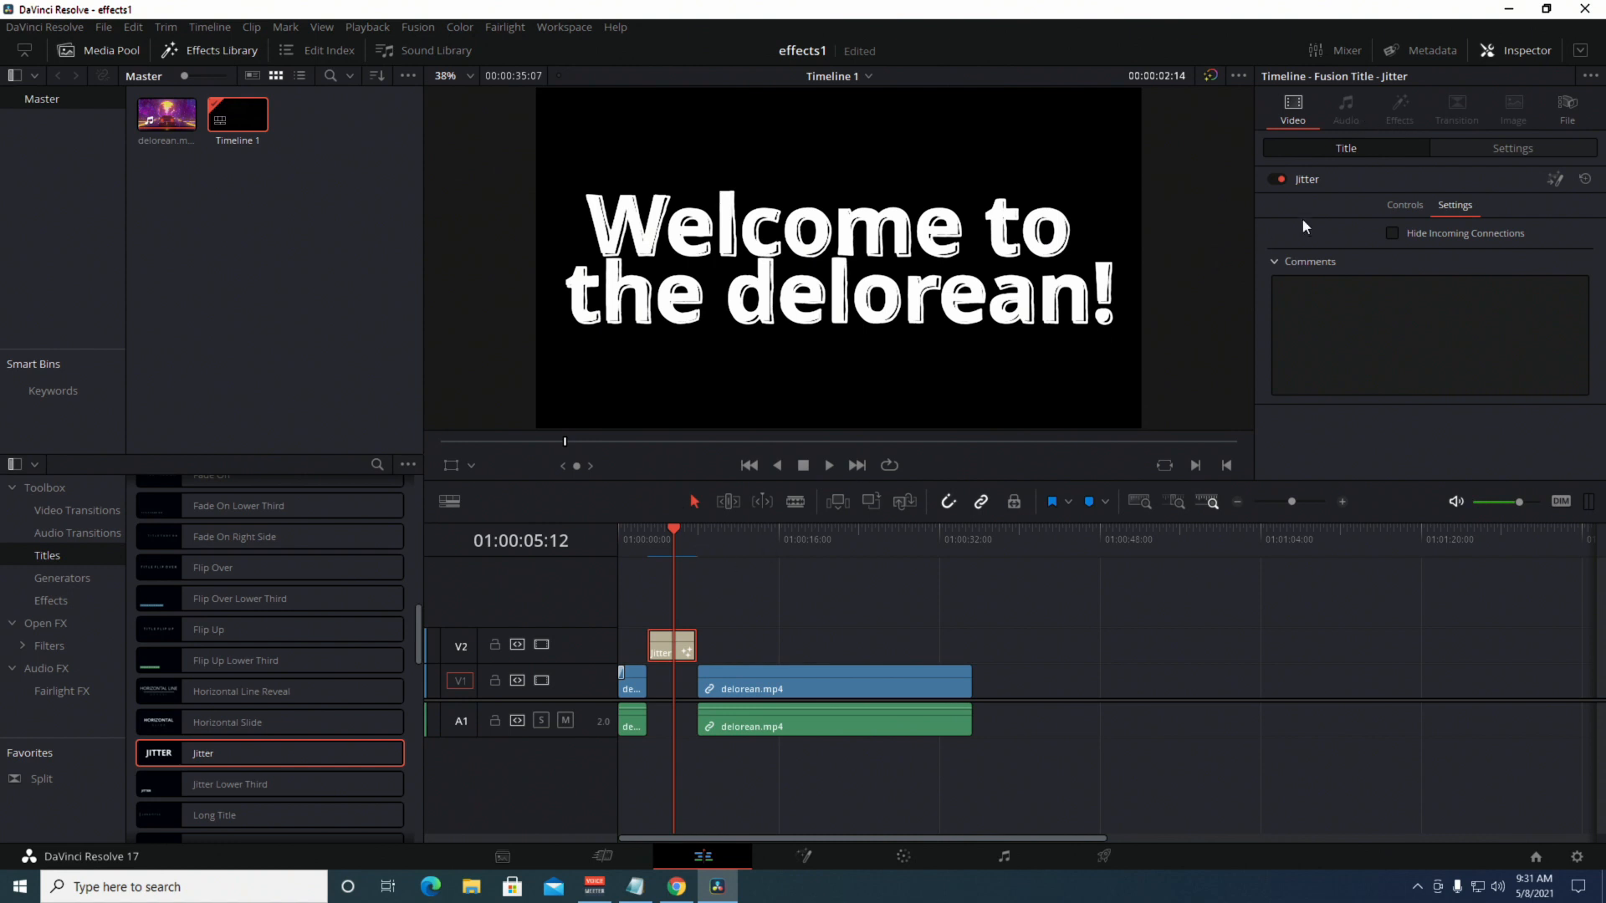
left_click(1462, 148)
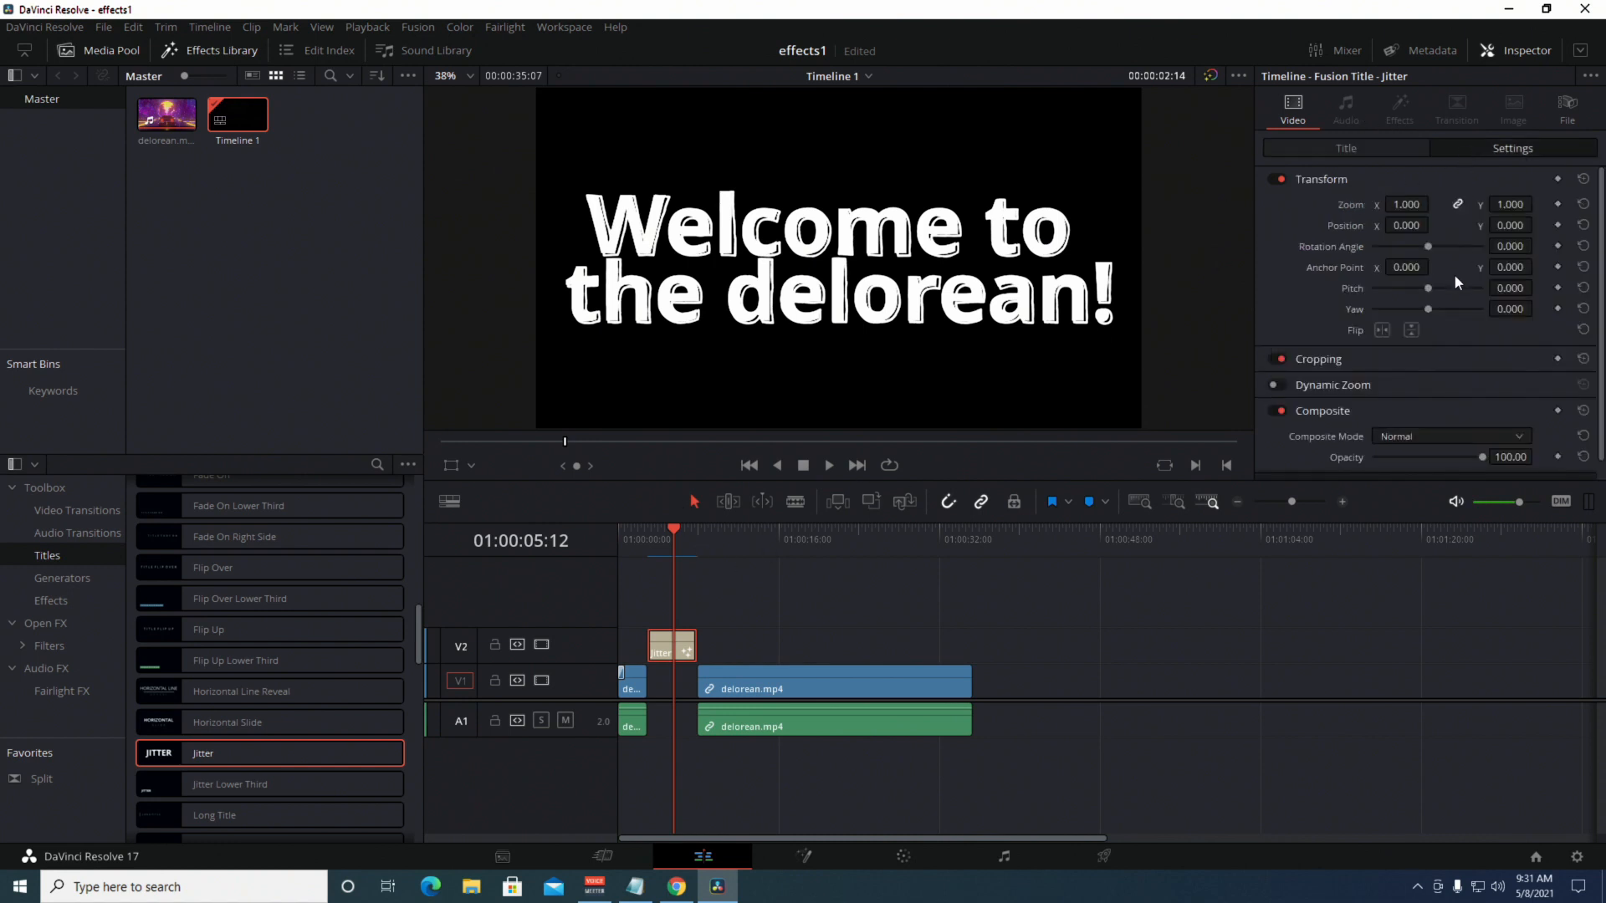
left_click(670, 650)
left_click_drag(676, 525, 665, 540)
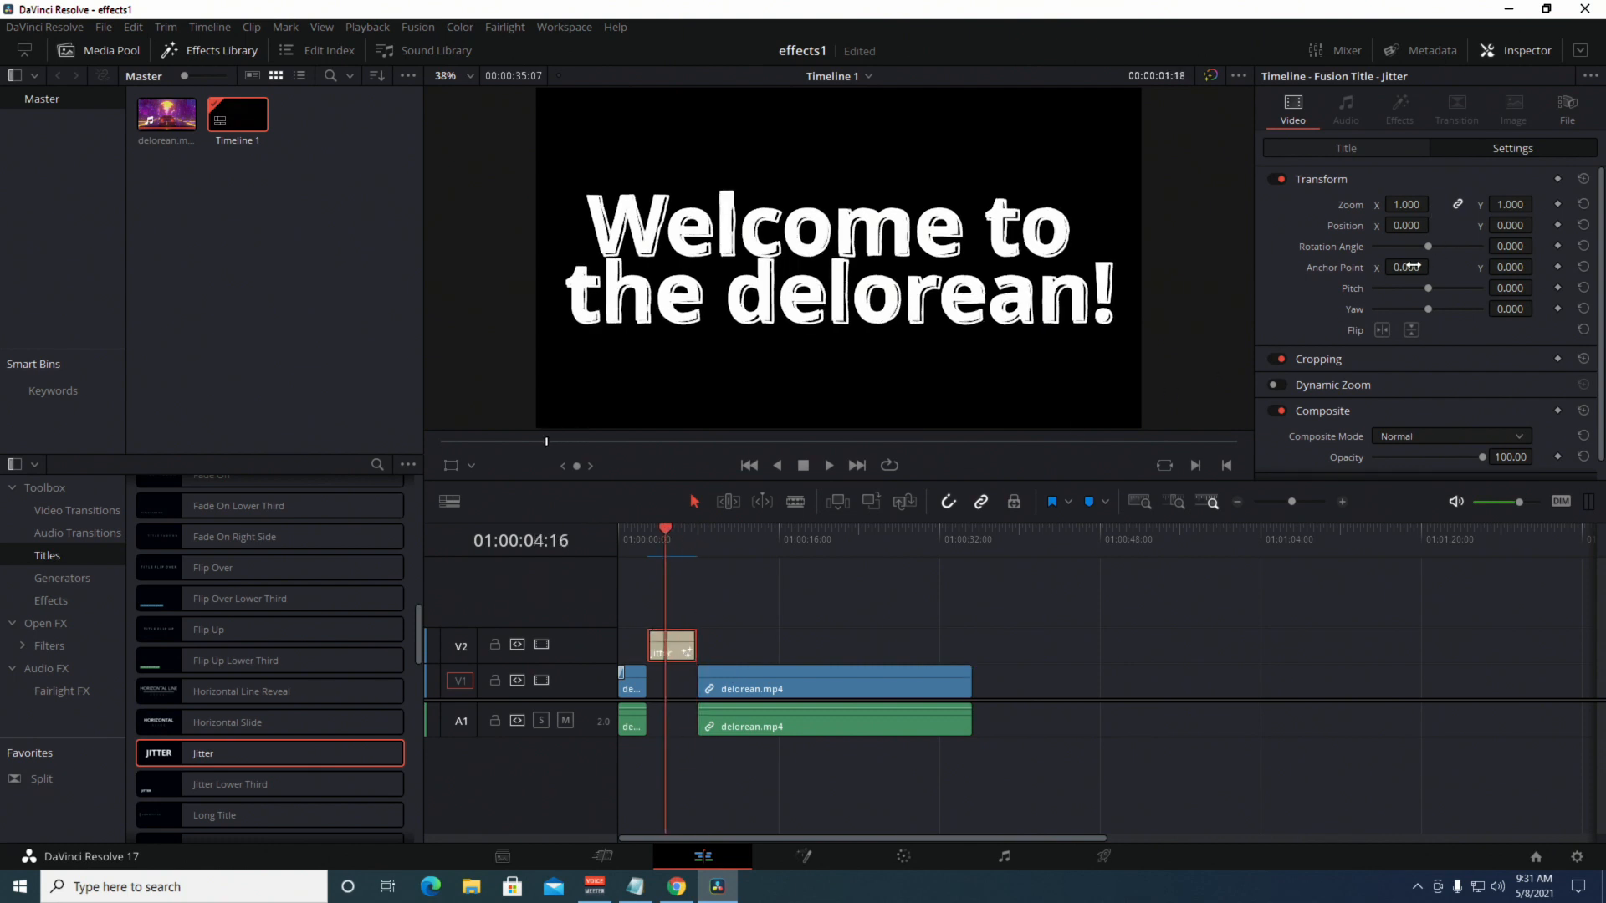
scroll(1413, 276, "down", 2)
scroll(1388, 242, "up", 2)
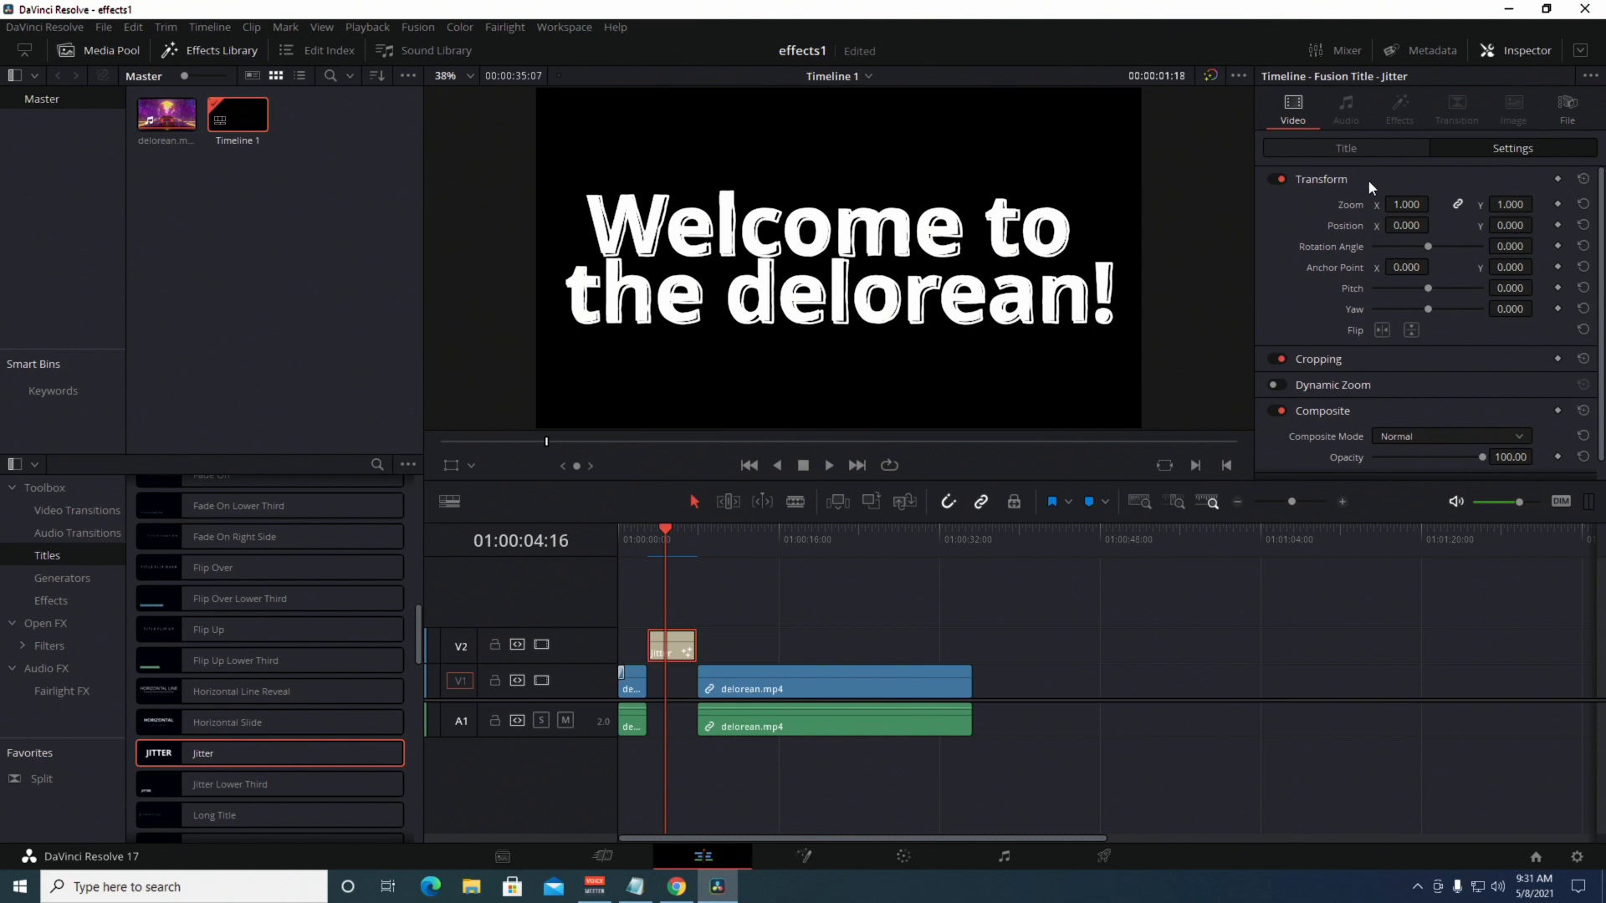
Toggle the Jitter title off and on again, and review its font, size, spacing and anchor controls.
left_click(1401, 149)
left_click(1283, 178)
left_click(1286, 178)
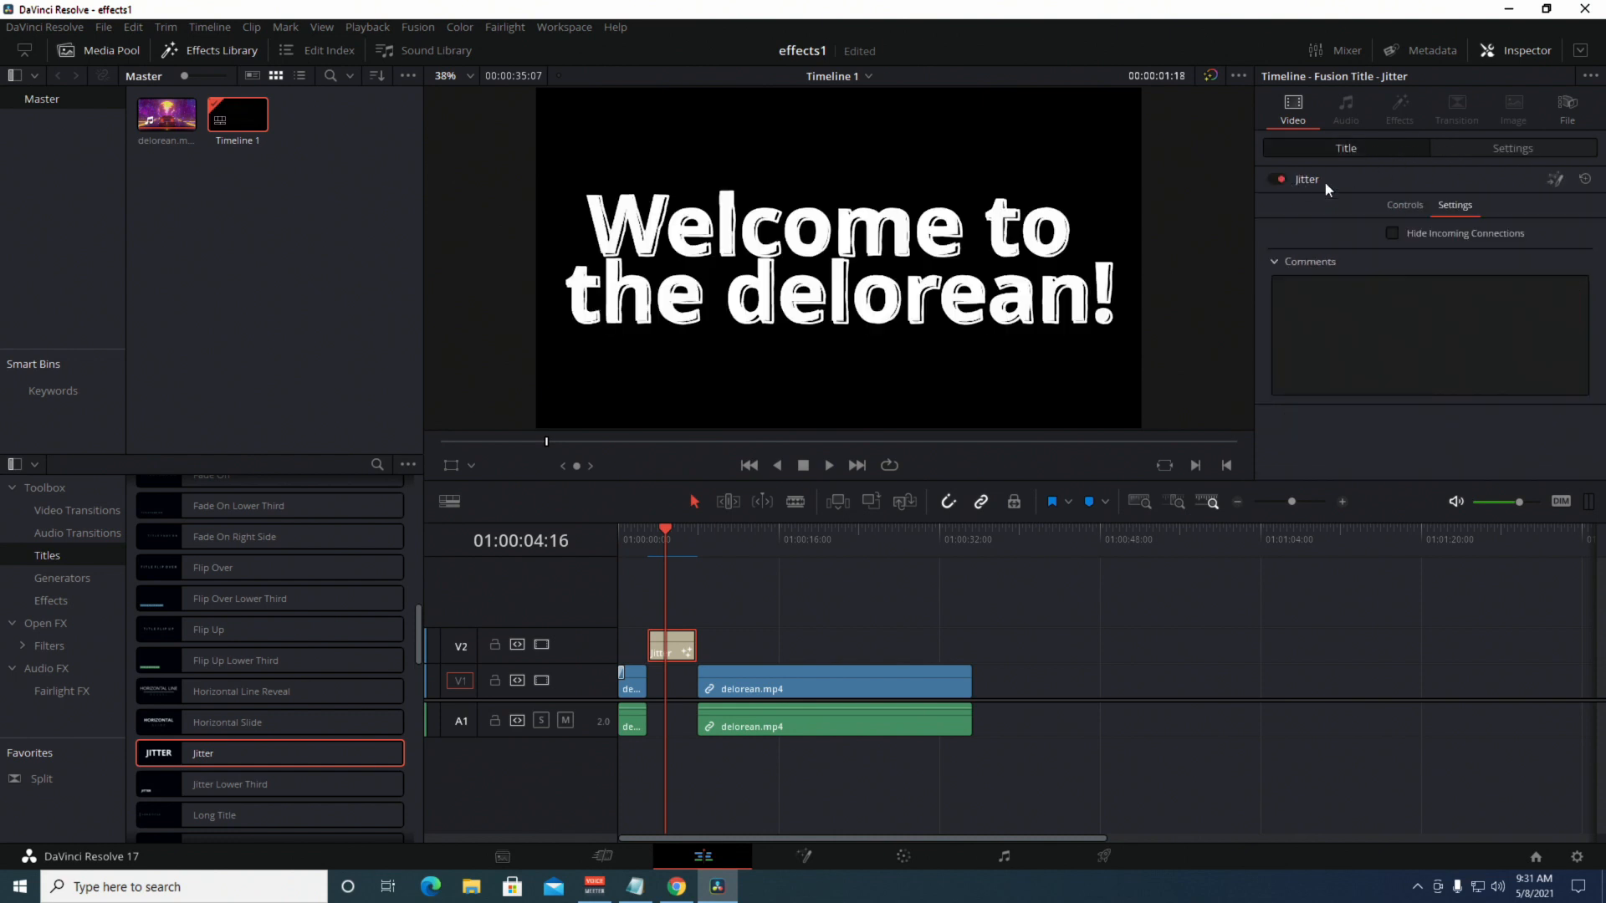
left_click(1418, 208)
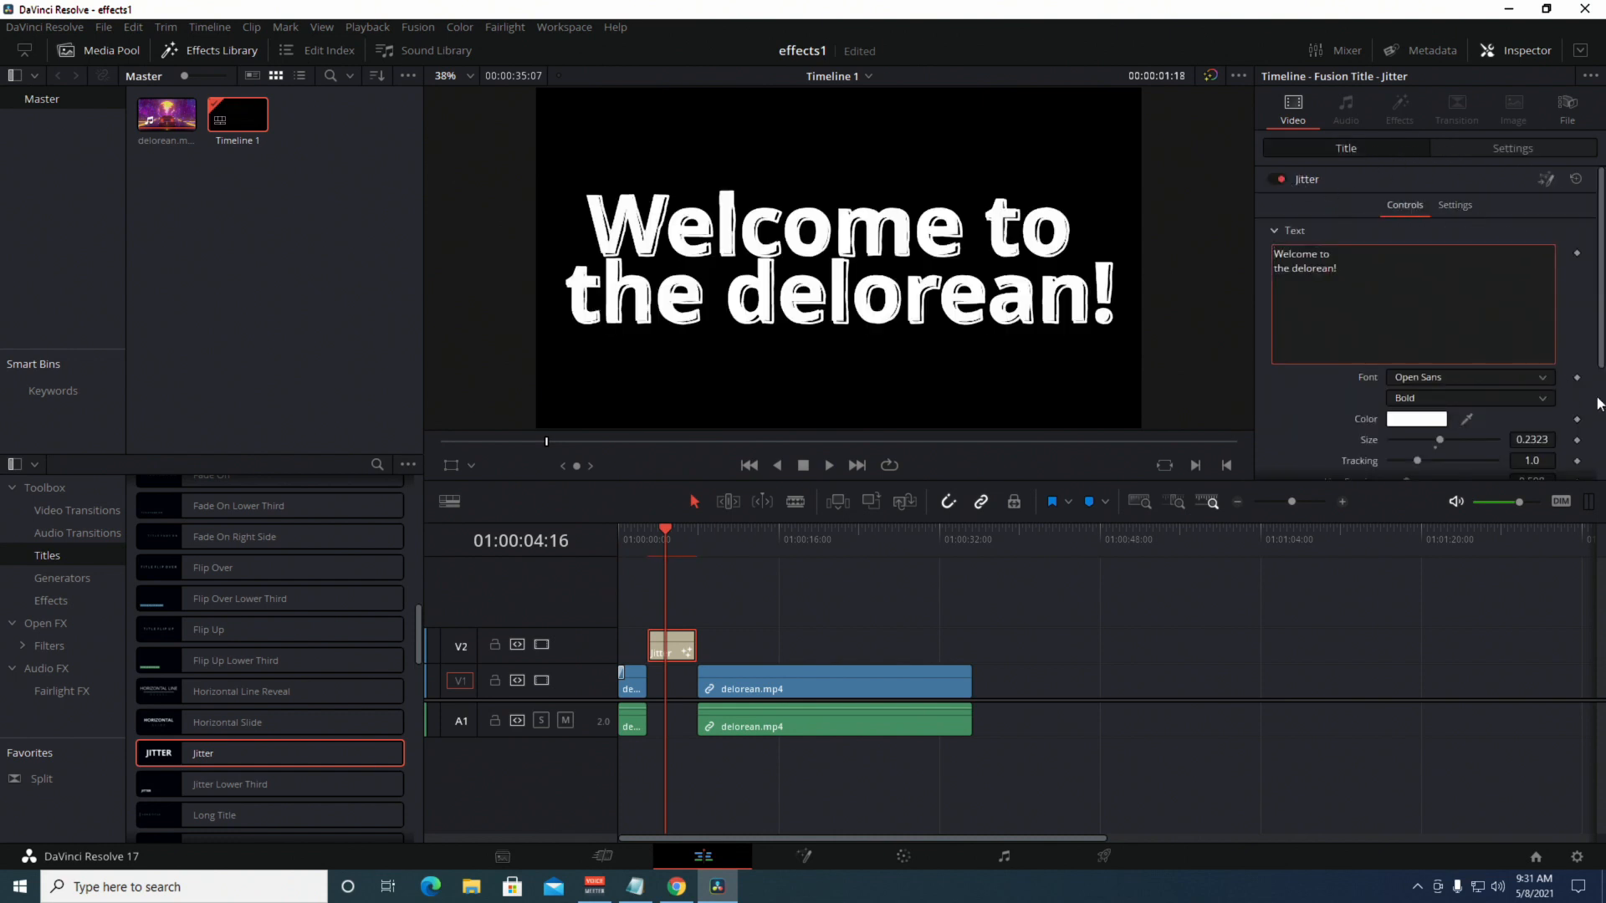
scroll(1565, 364, "down", 5)
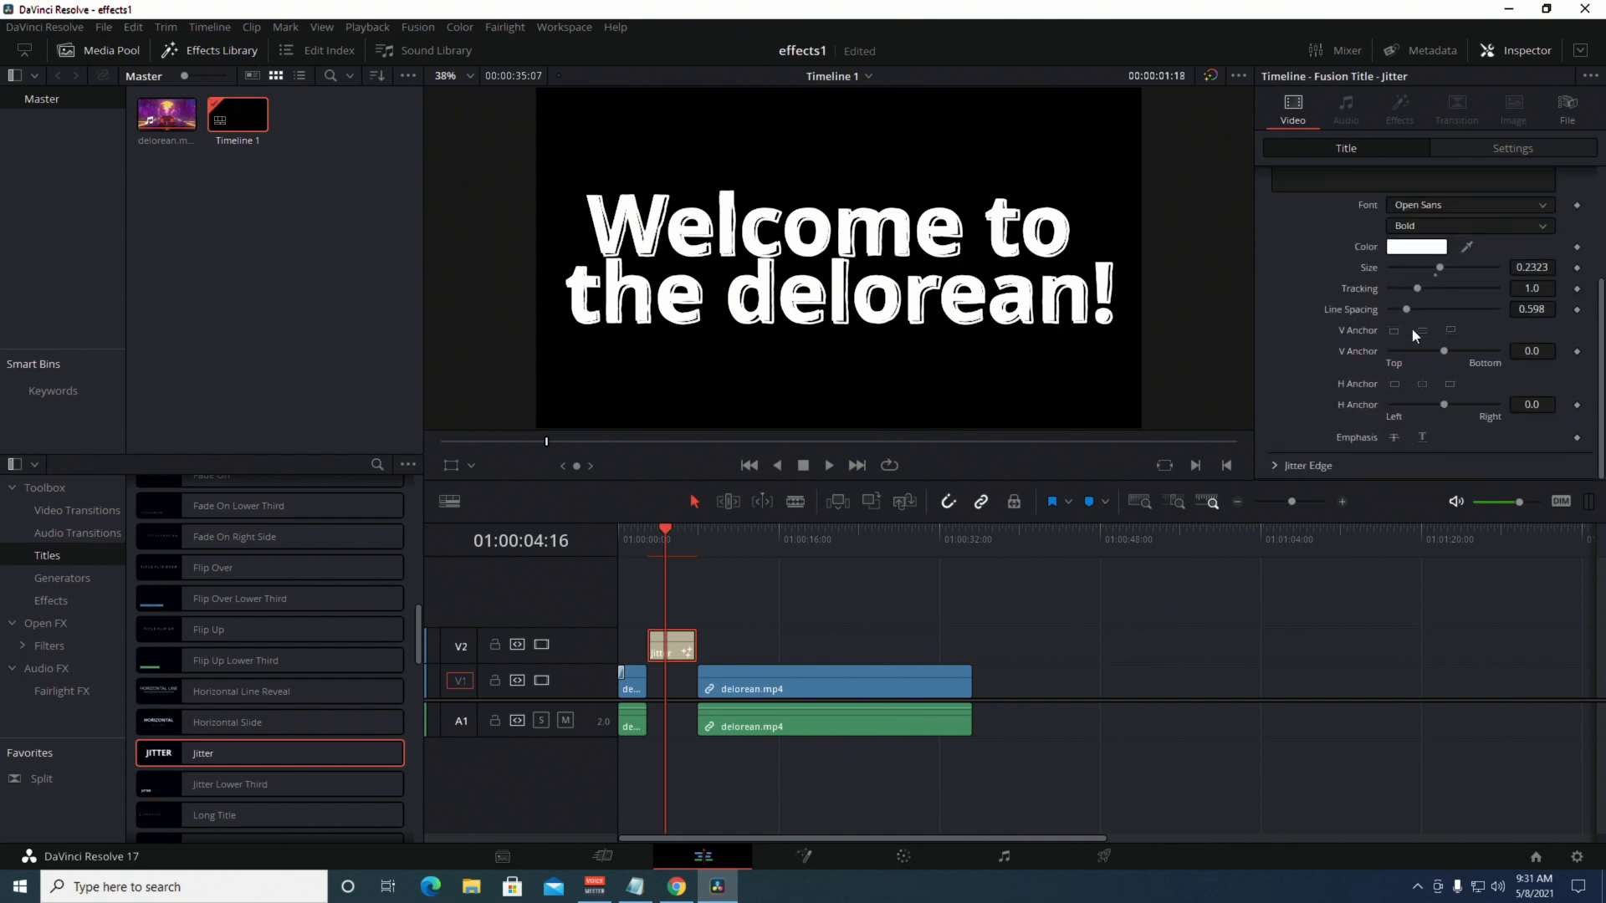
Shorten the Jitter title by about 2 seconds at its end and shift the following delorean.mp4 clip to start right after it.
left_click_drag(695, 644, 683, 638)
left_click_drag(741, 684, 731, 674)
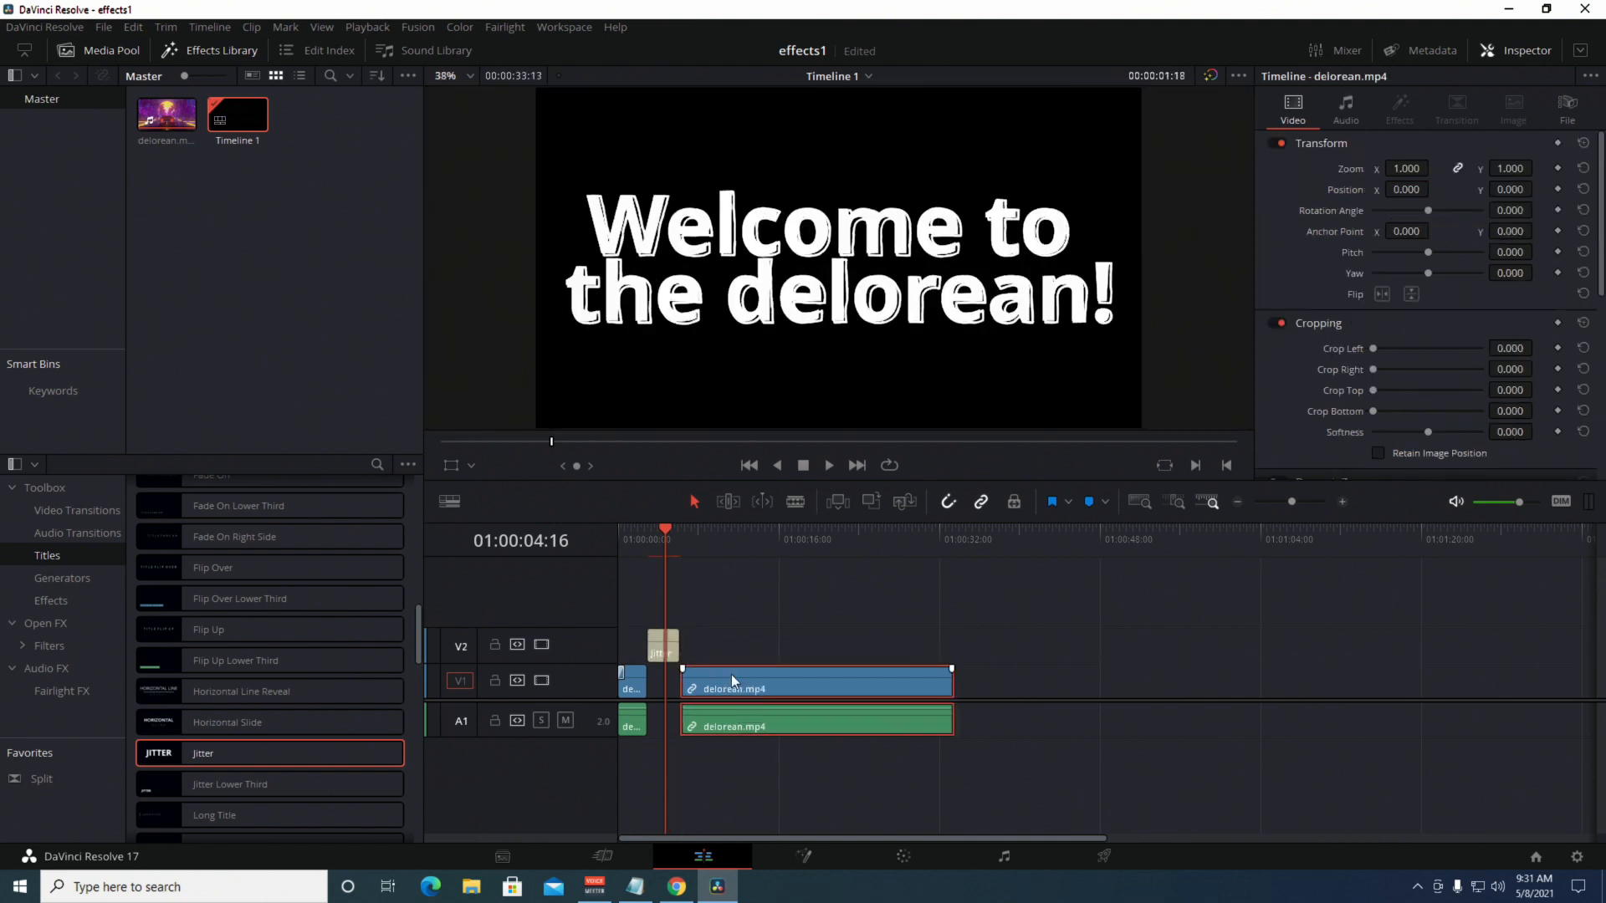
left_click(660, 649)
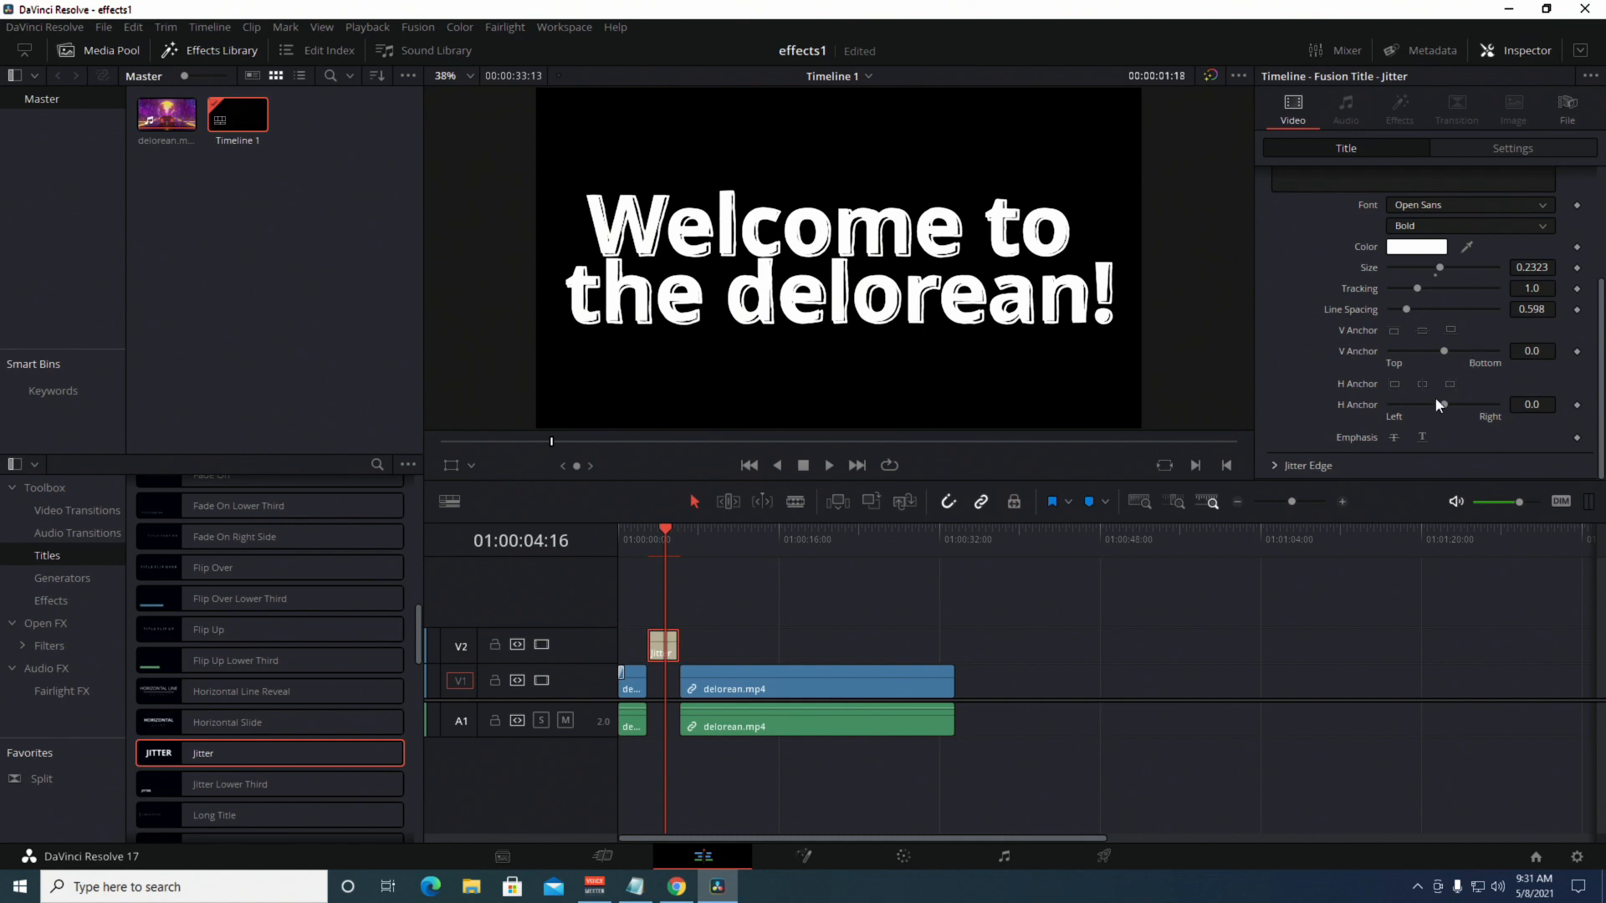
Compare the settings of the Jitter title with those of the Blur Dissolve transition on the first clip.
scroll(1404, 314, "up", 4)
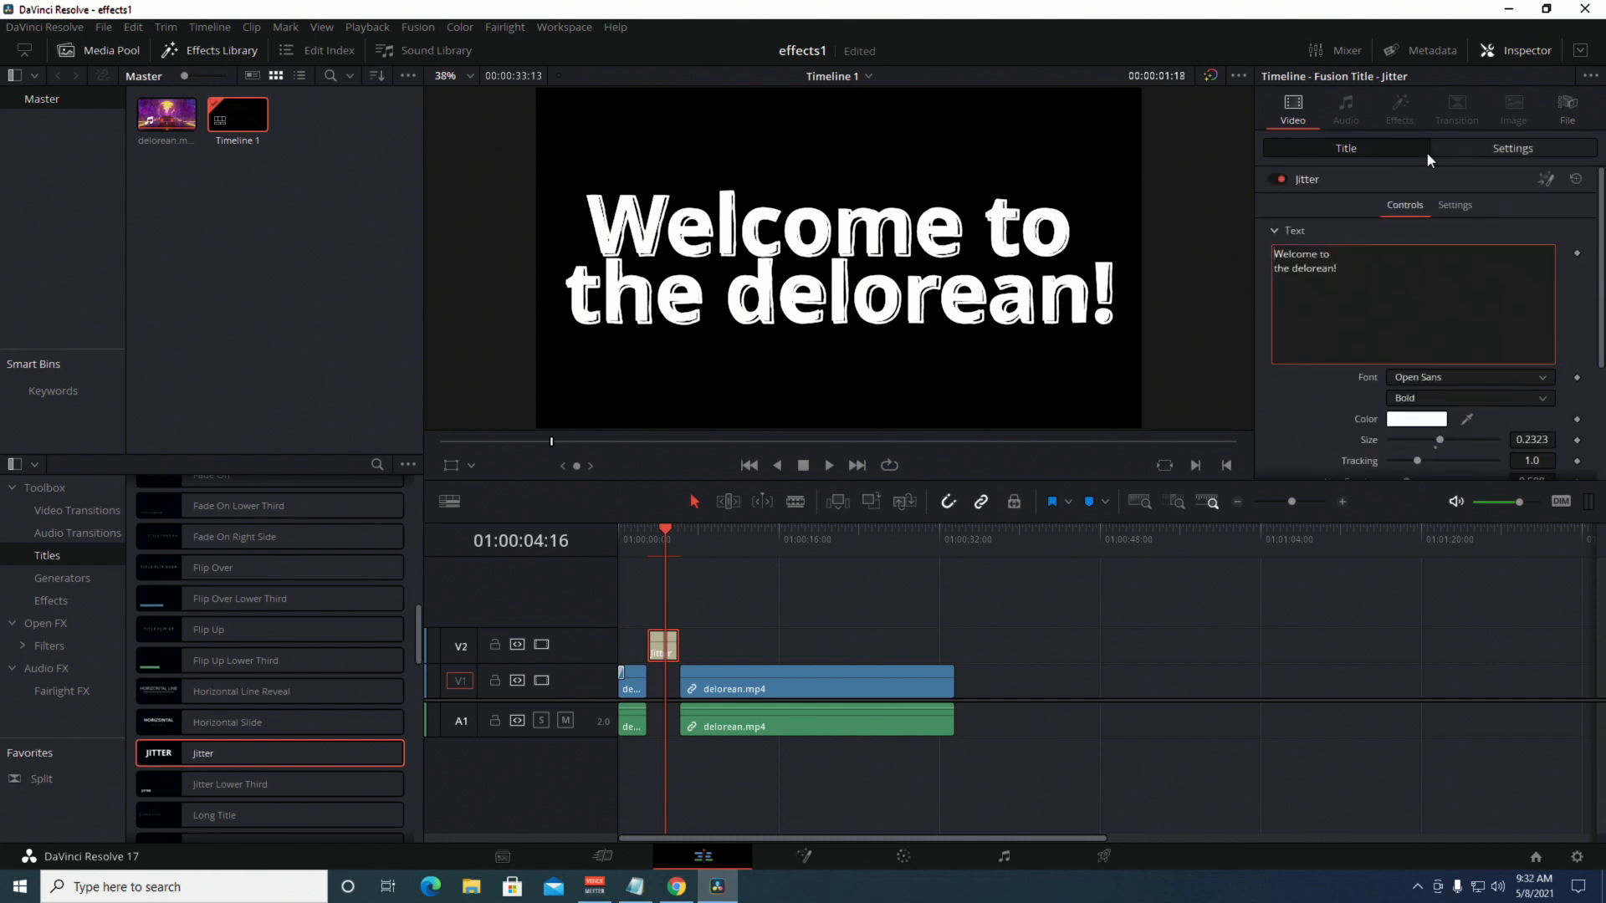
left_click(667, 653)
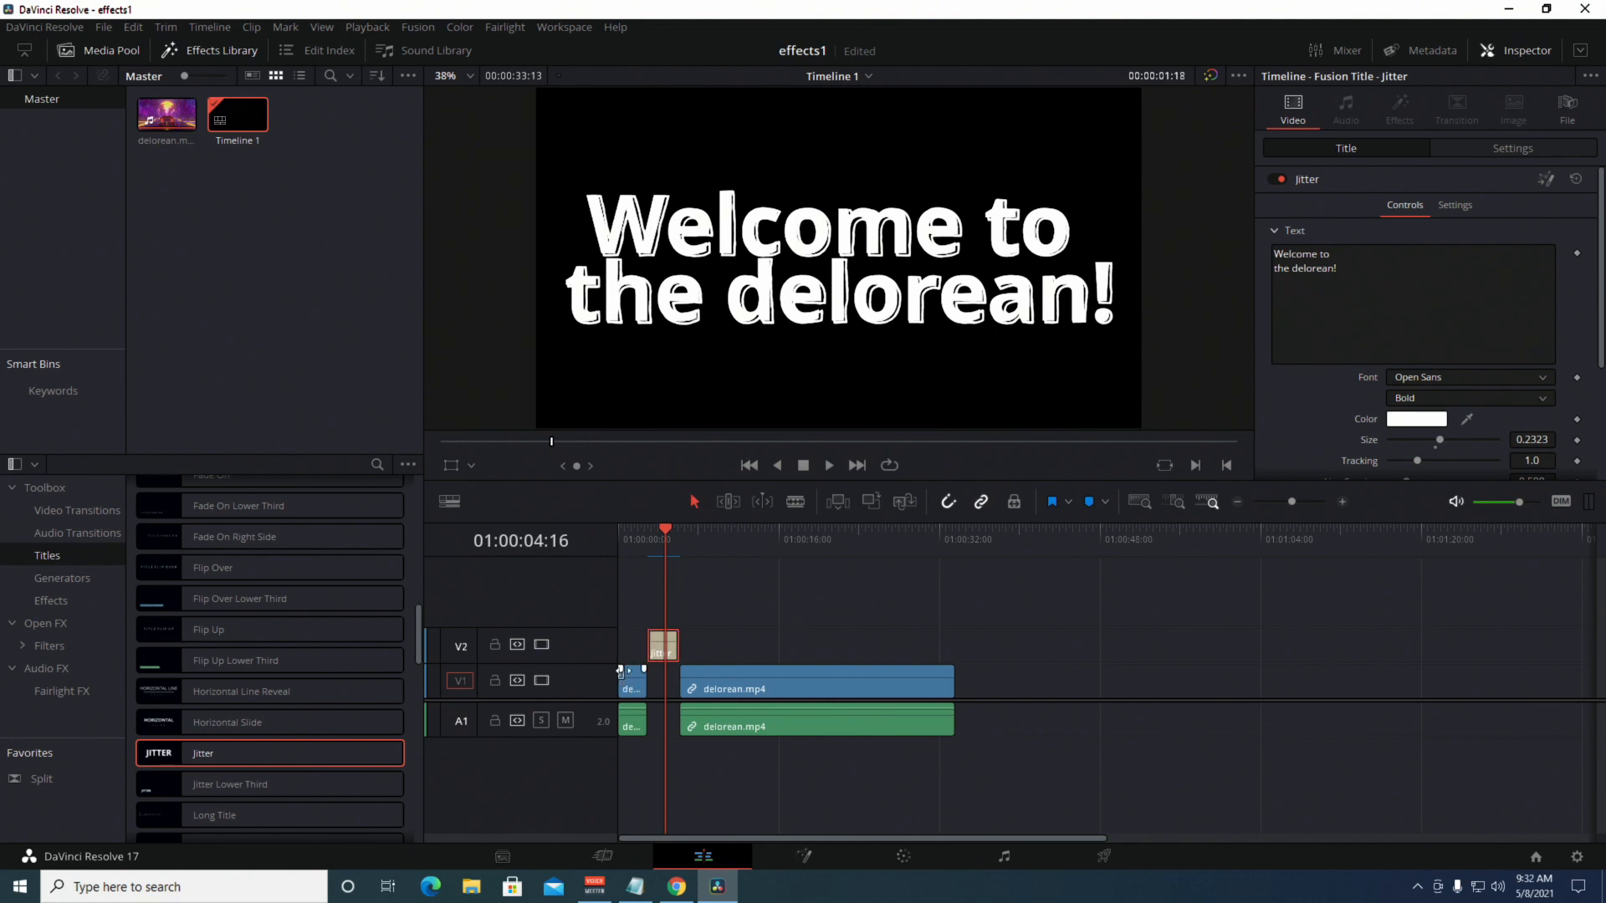
left_click(620, 675)
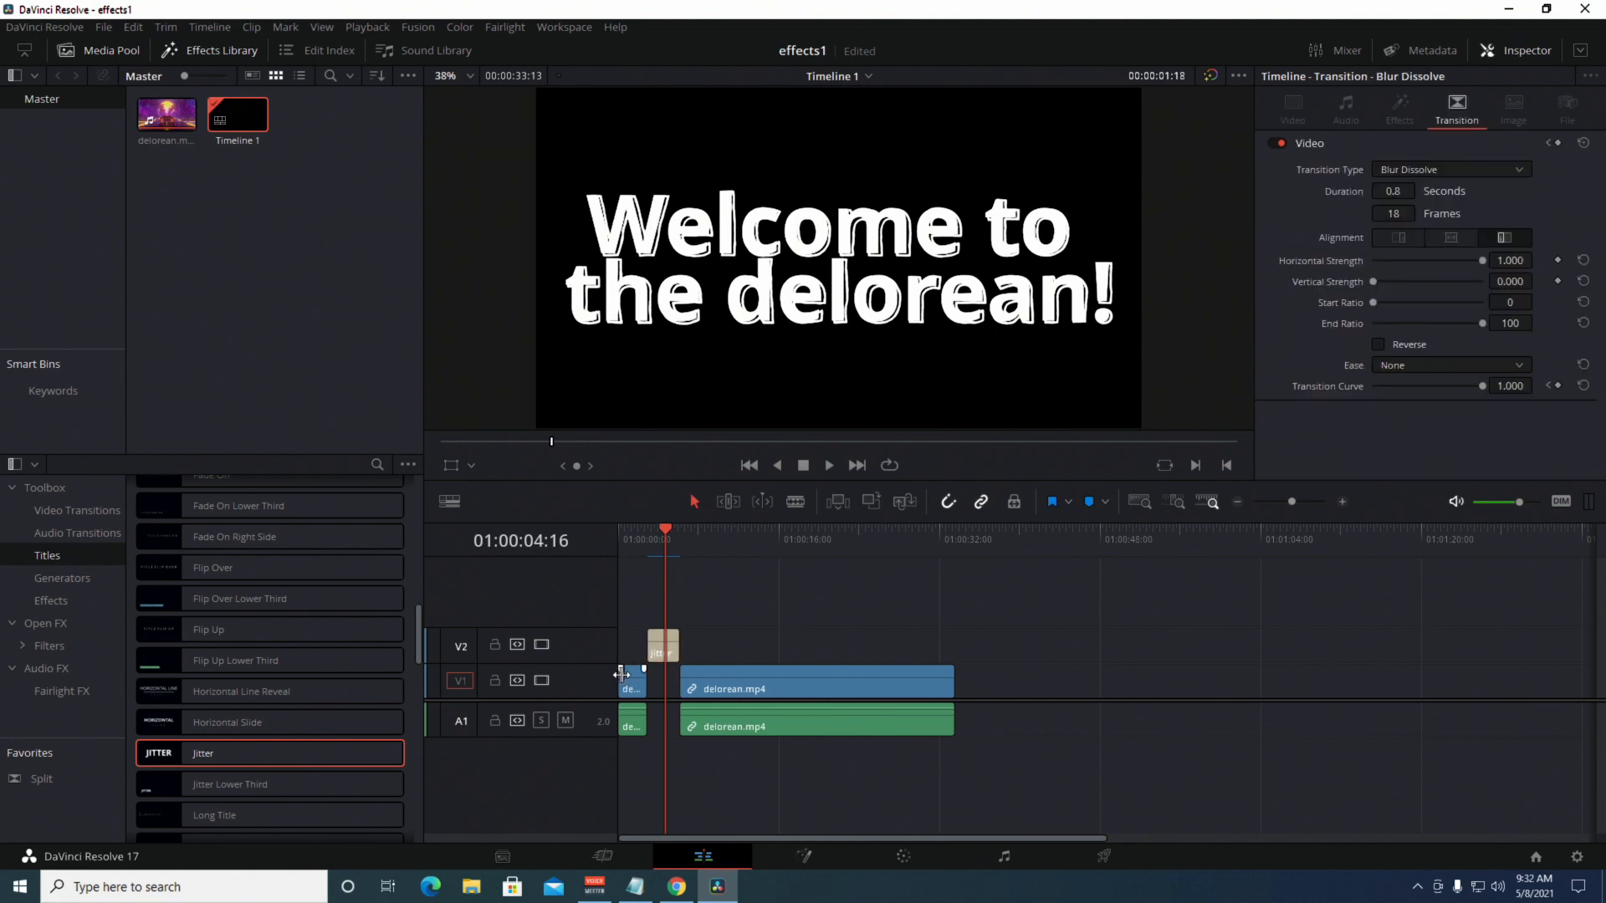
left_click(669, 652)
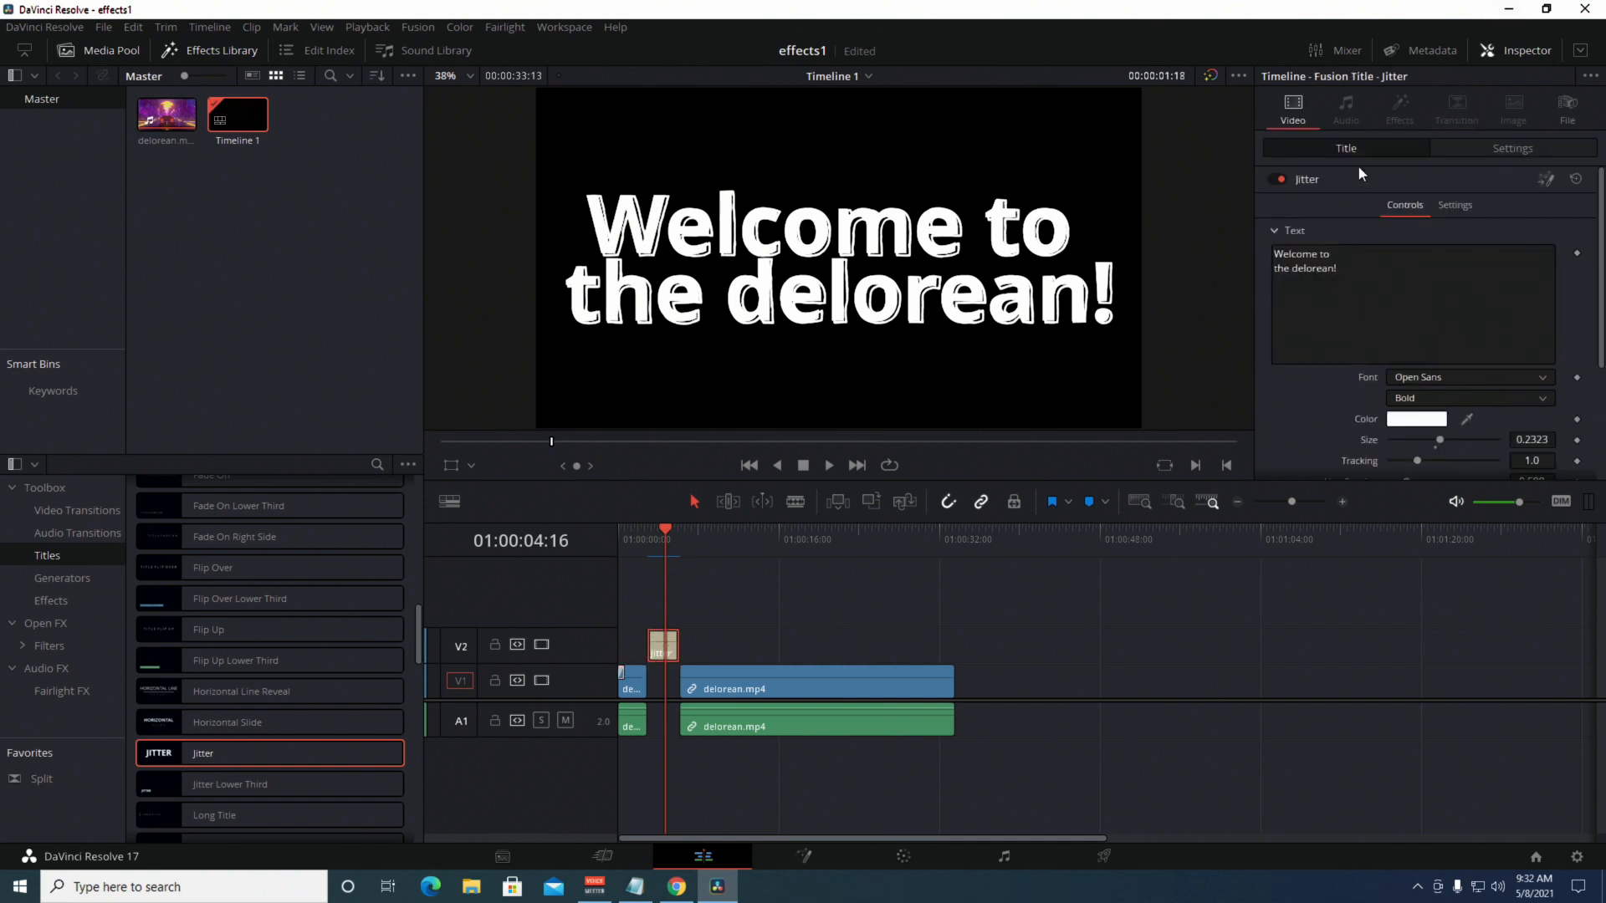
left_click(1437, 282)
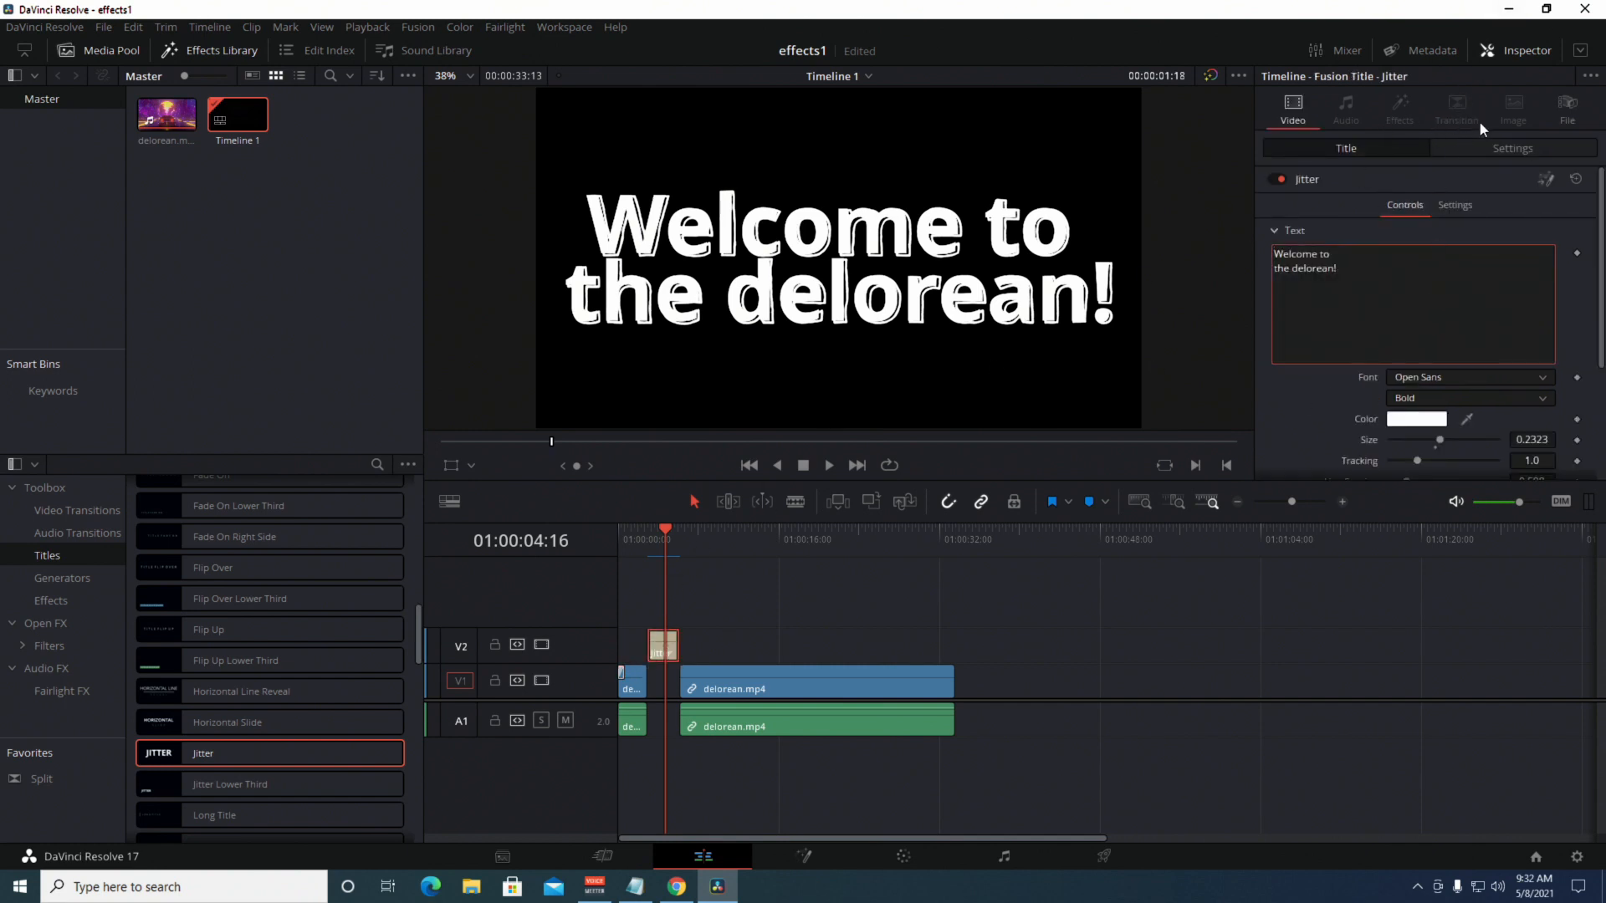
left_click(1452, 150)
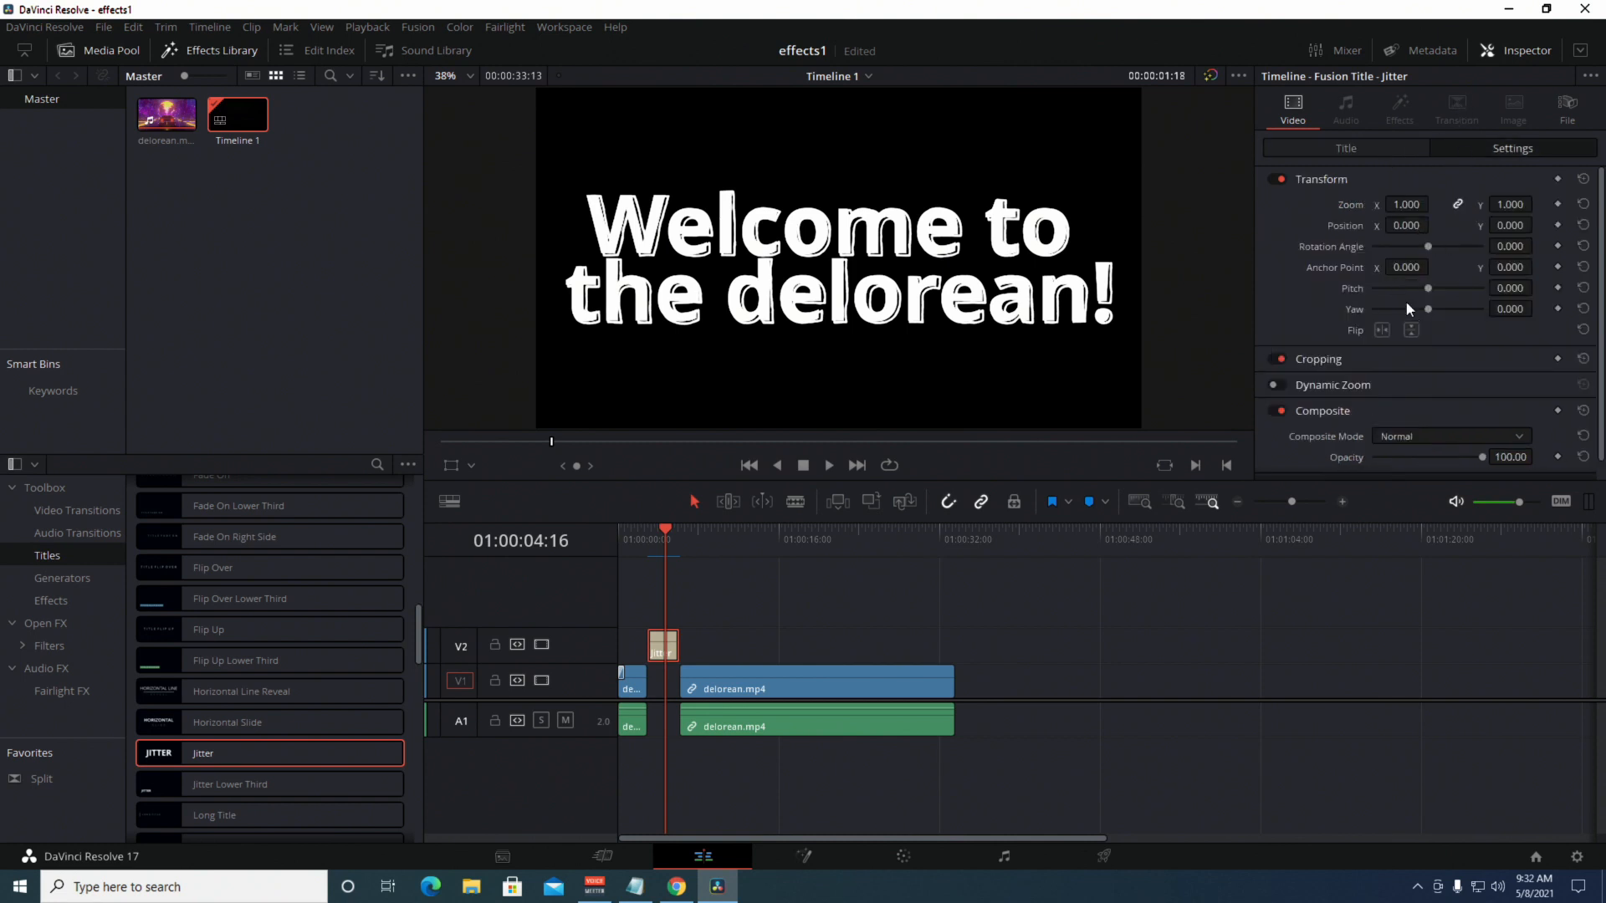
scroll(1383, 333, "down", 1)
scroll(1373, 360, "up", 1)
Move the playhead to the start of the Jitter title and play it up to 01:00:05:15.
key("Up")
key("Down")
key("Up")
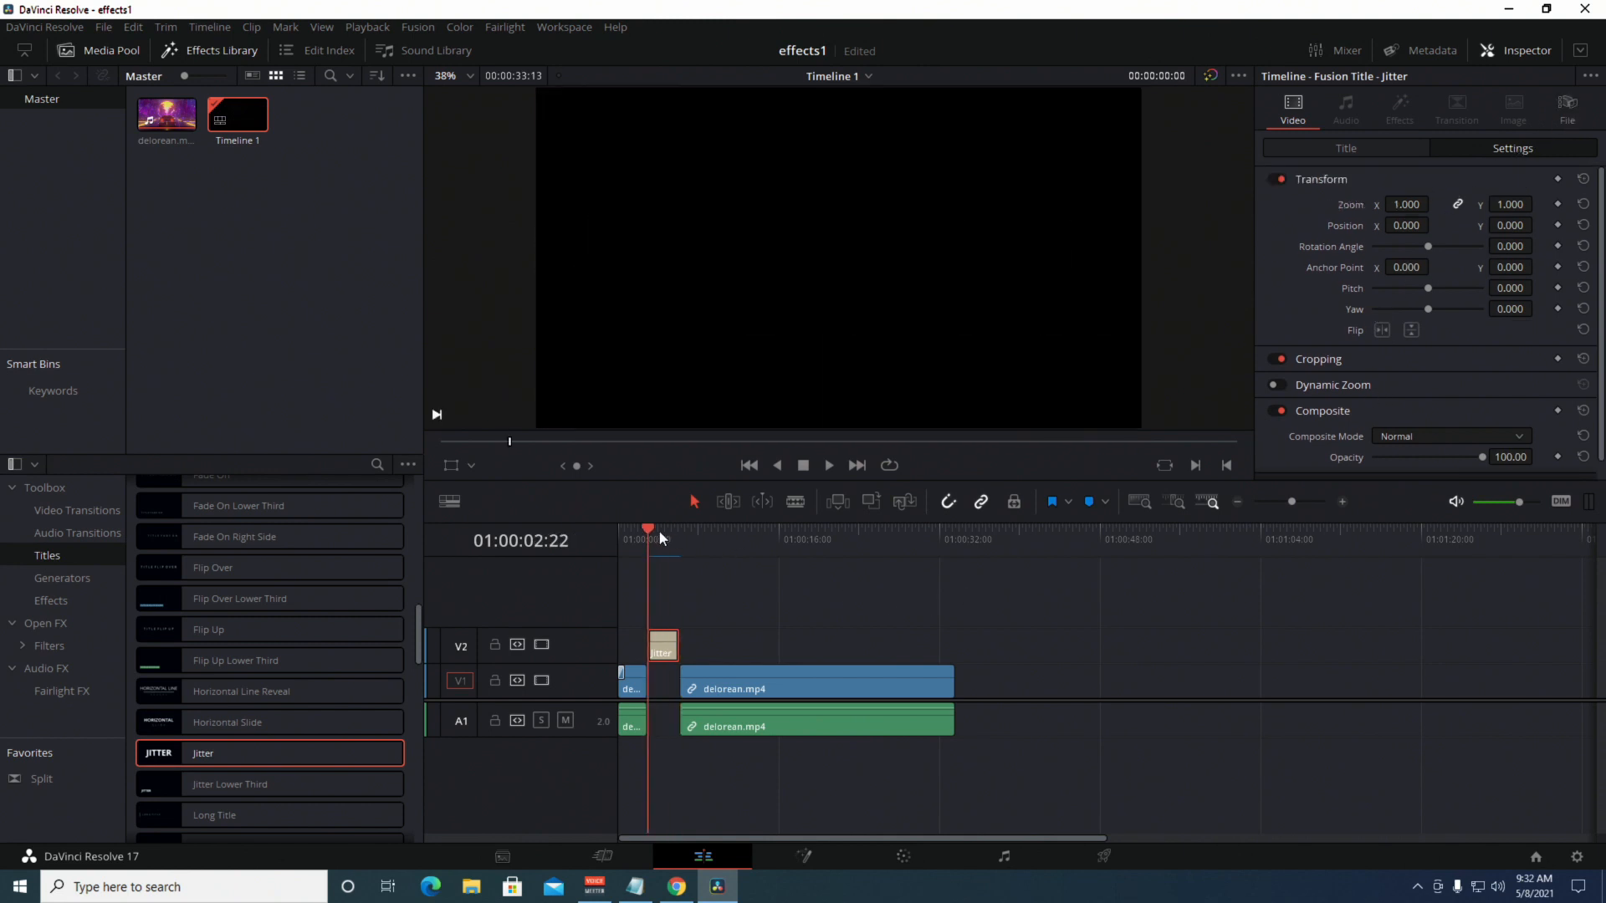
key("Down")
key("Up")
key("space")
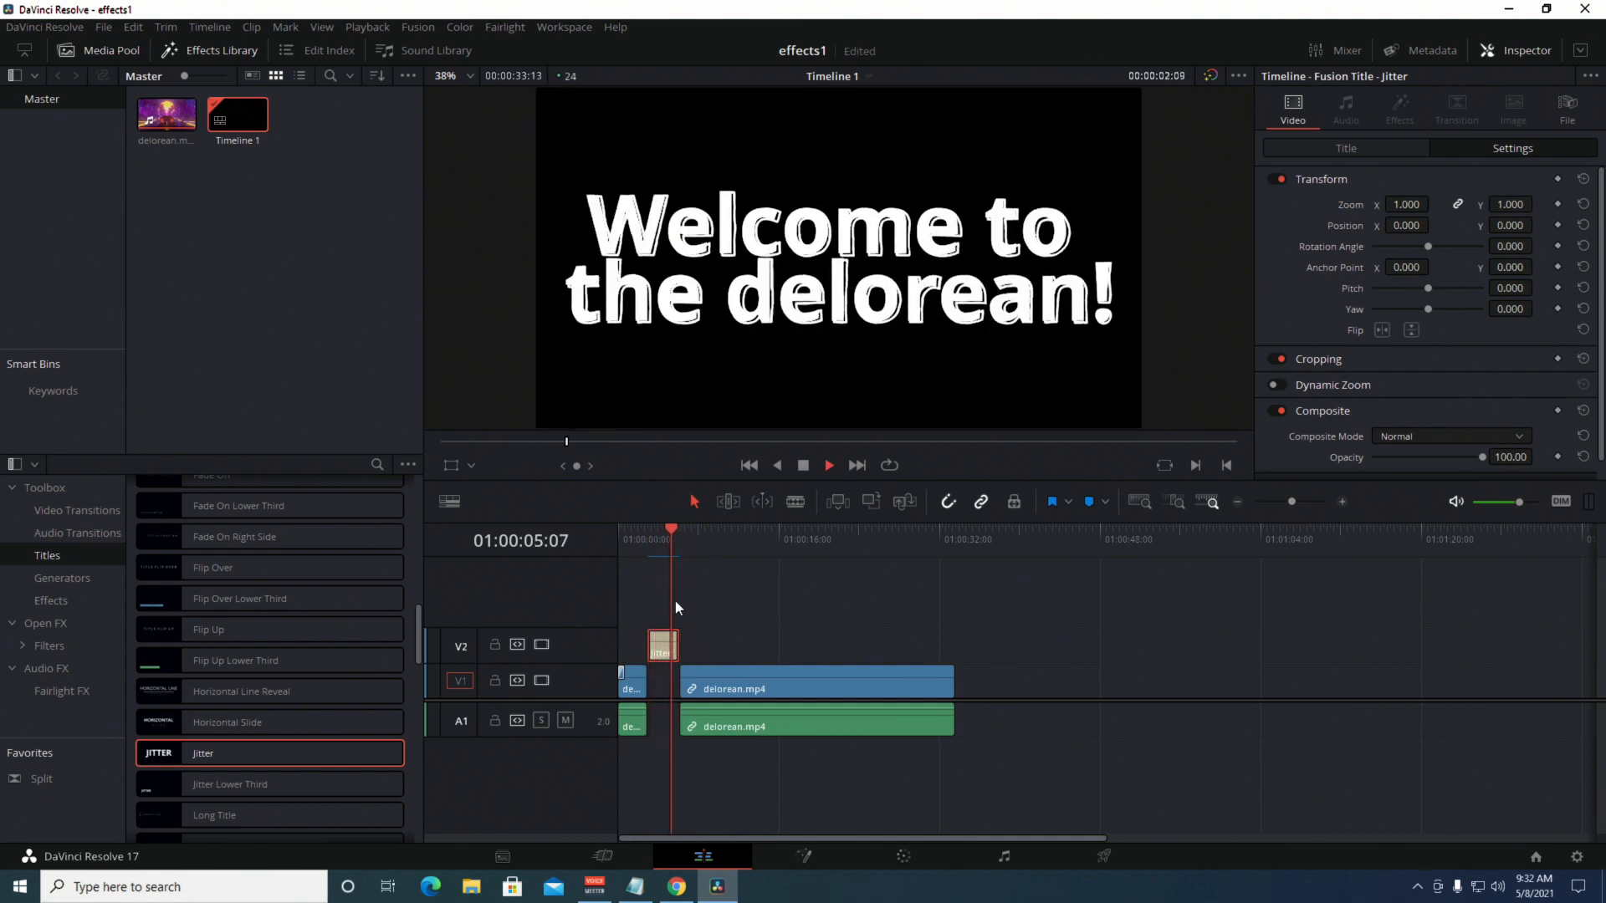
key("space")
Browse the remaining Fusion titles in the effects library and select Three Line Drop.
scroll(218, 736, "down", 10)
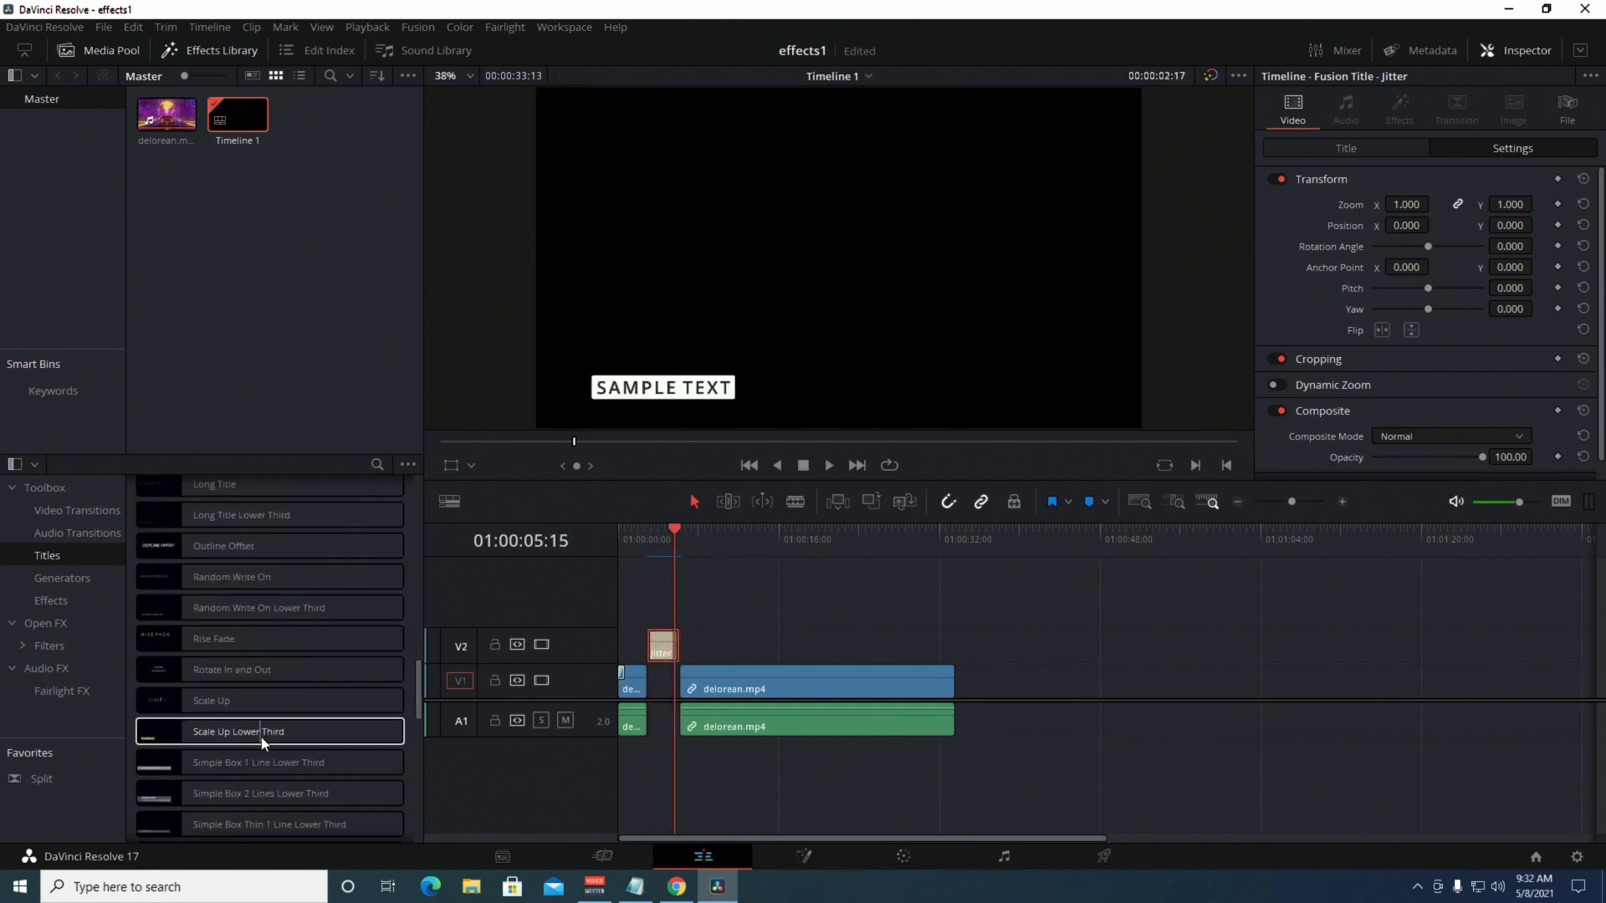
scroll(244, 752, "down", 8)
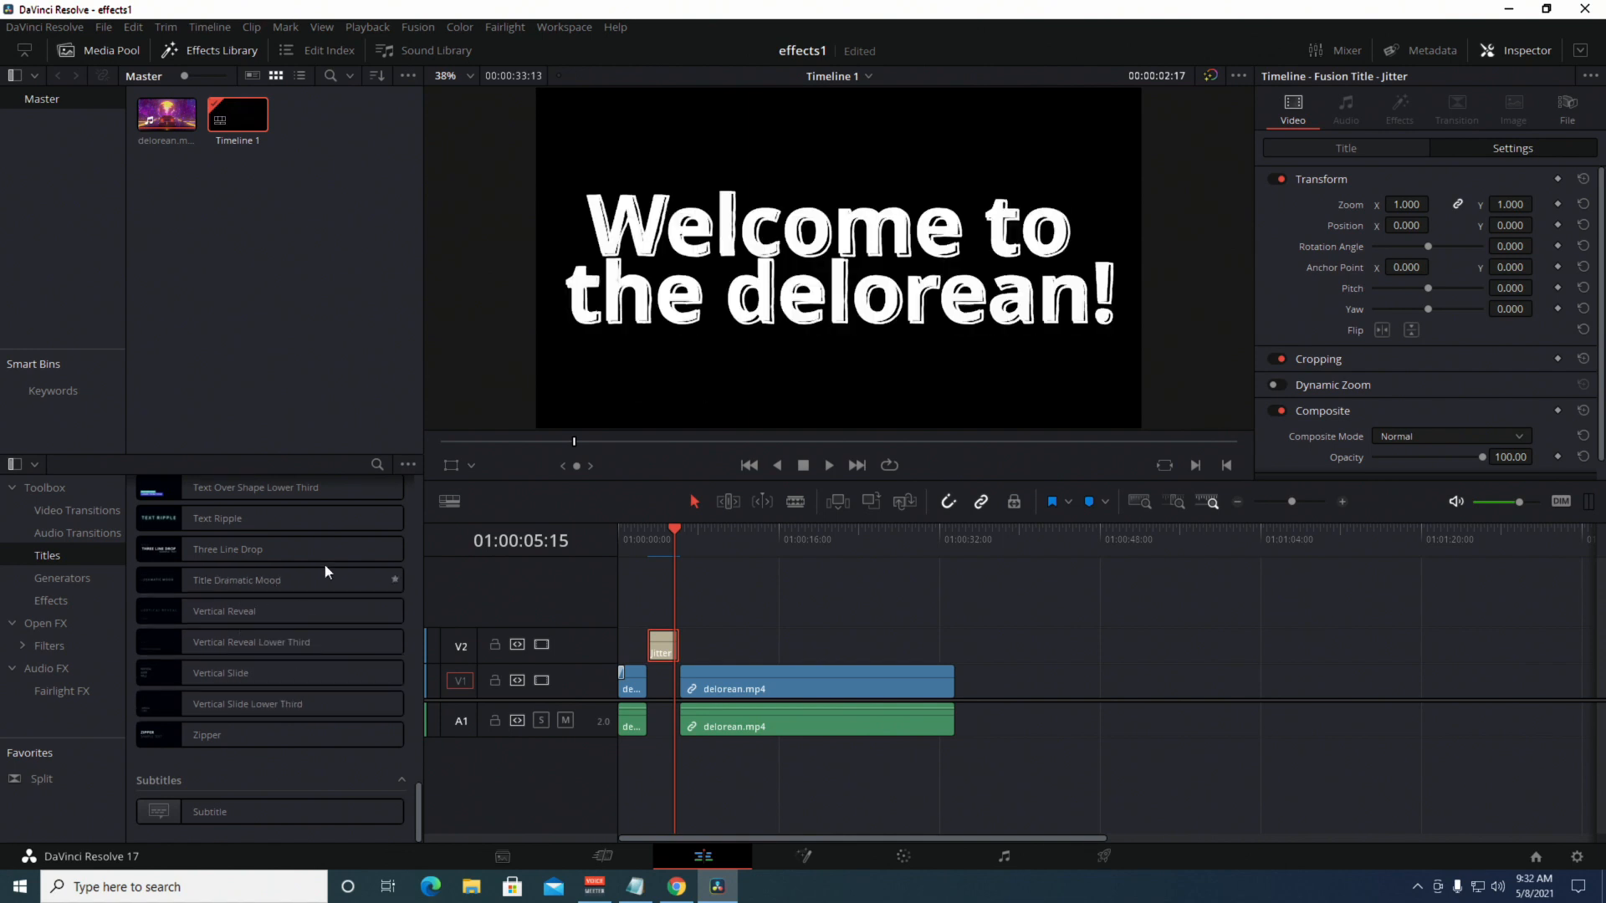
left_click(224, 542)
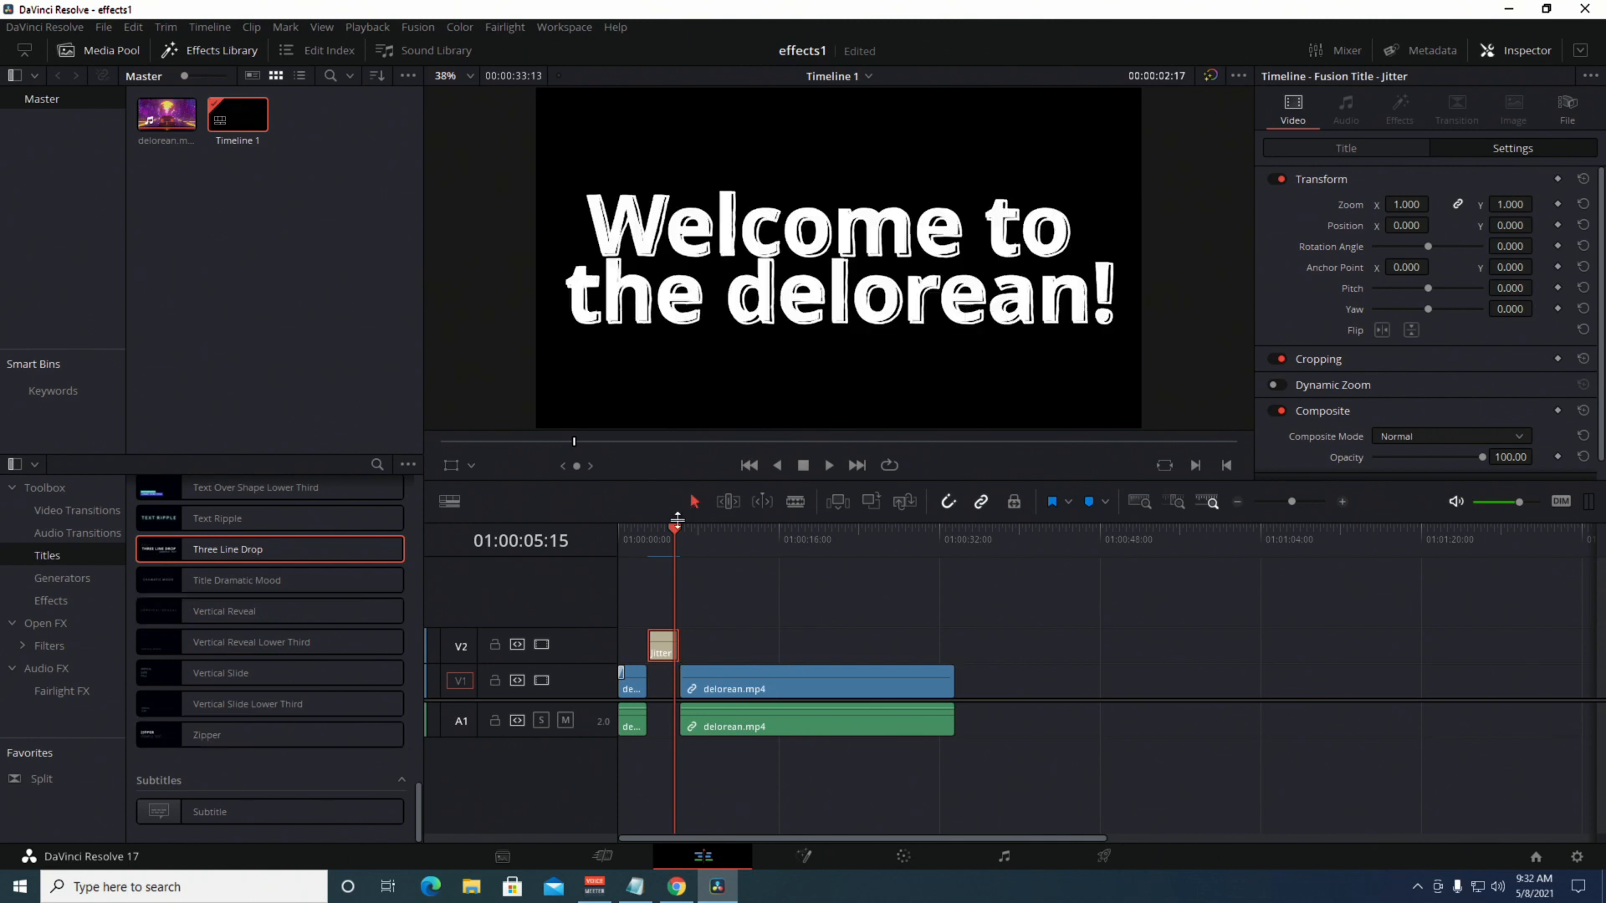
Split the second delorean.mp4 clip at 01:00:13:18 and 01:00:16:22, and select the short segment between the cuts.
left_click_drag(677, 527, 759, 548)
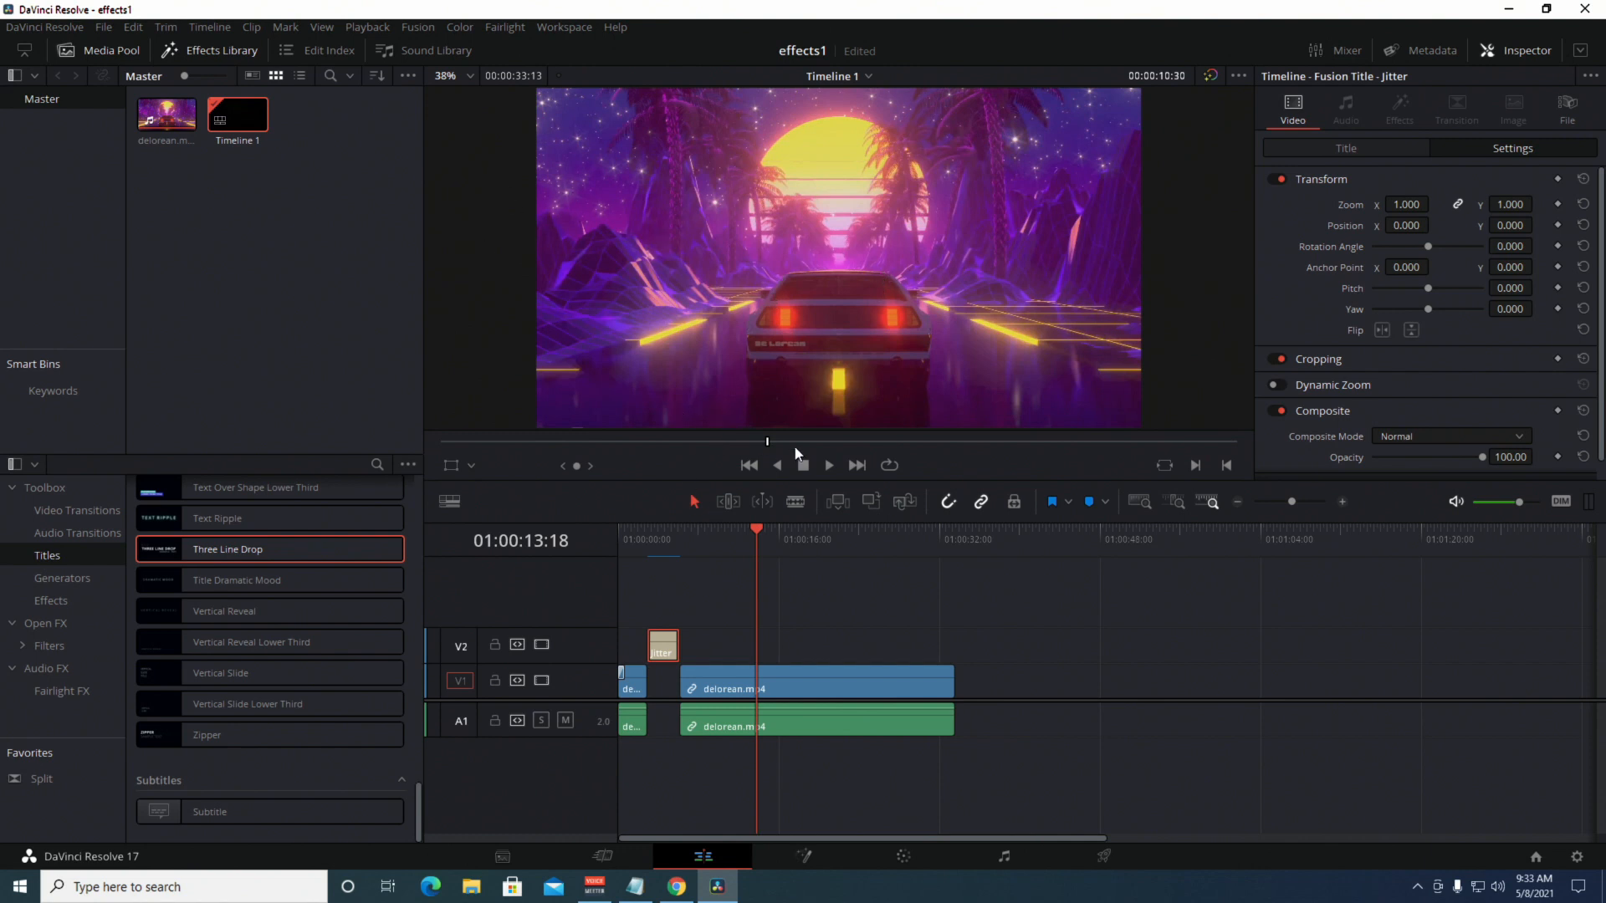
key("ctrl+b")
left_click_drag(759, 529, 787, 533)
key("ctrl+b")
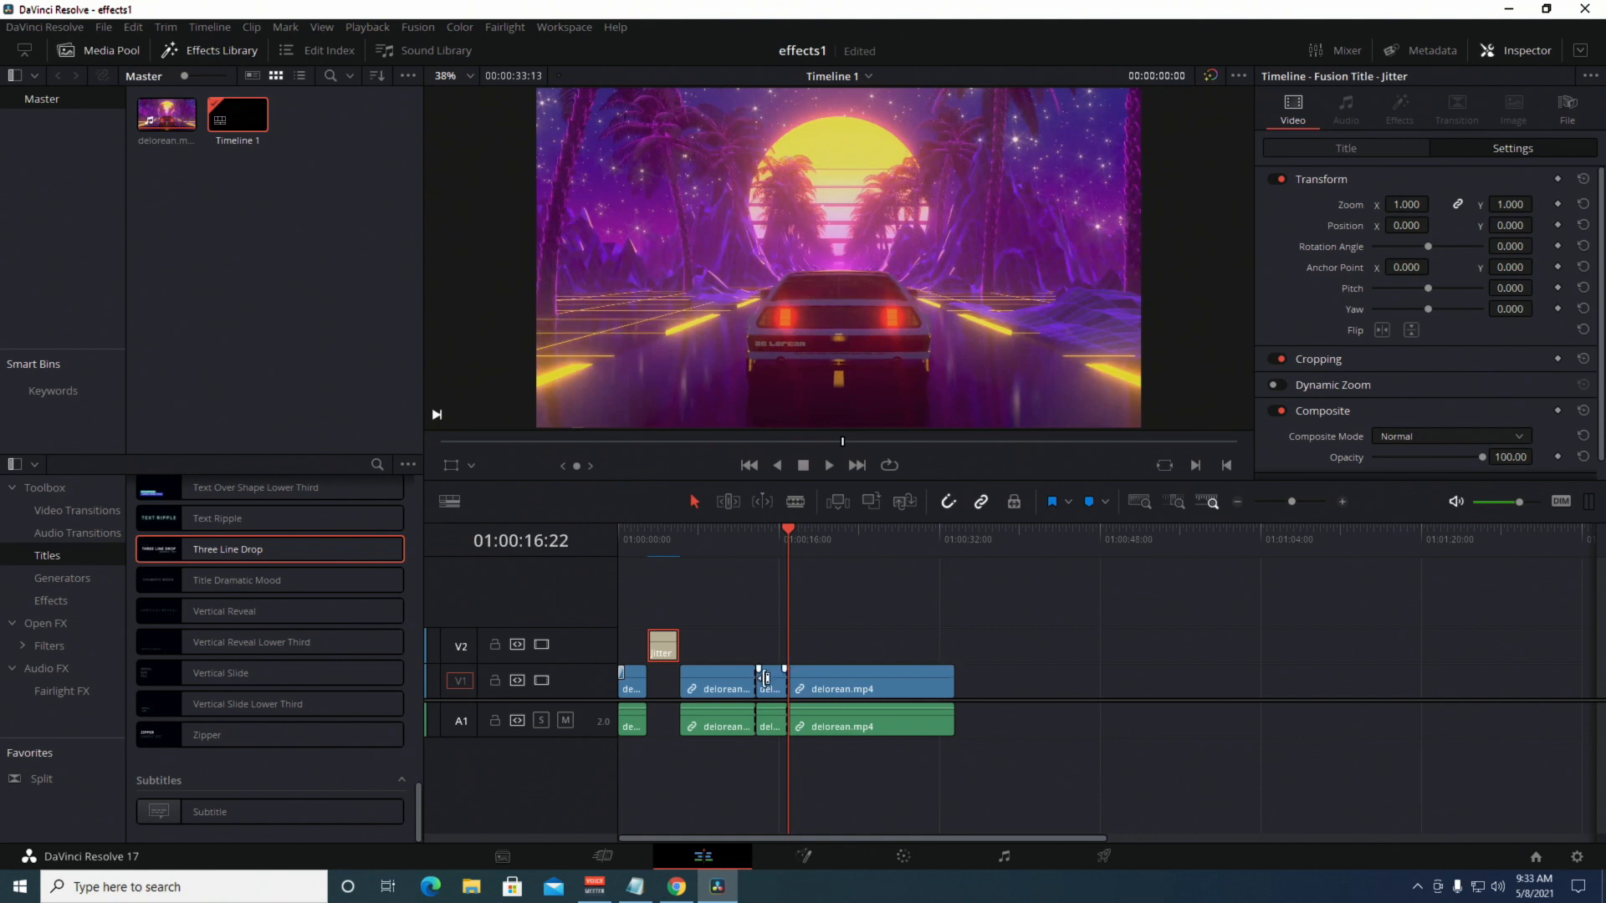
left_click(771, 689)
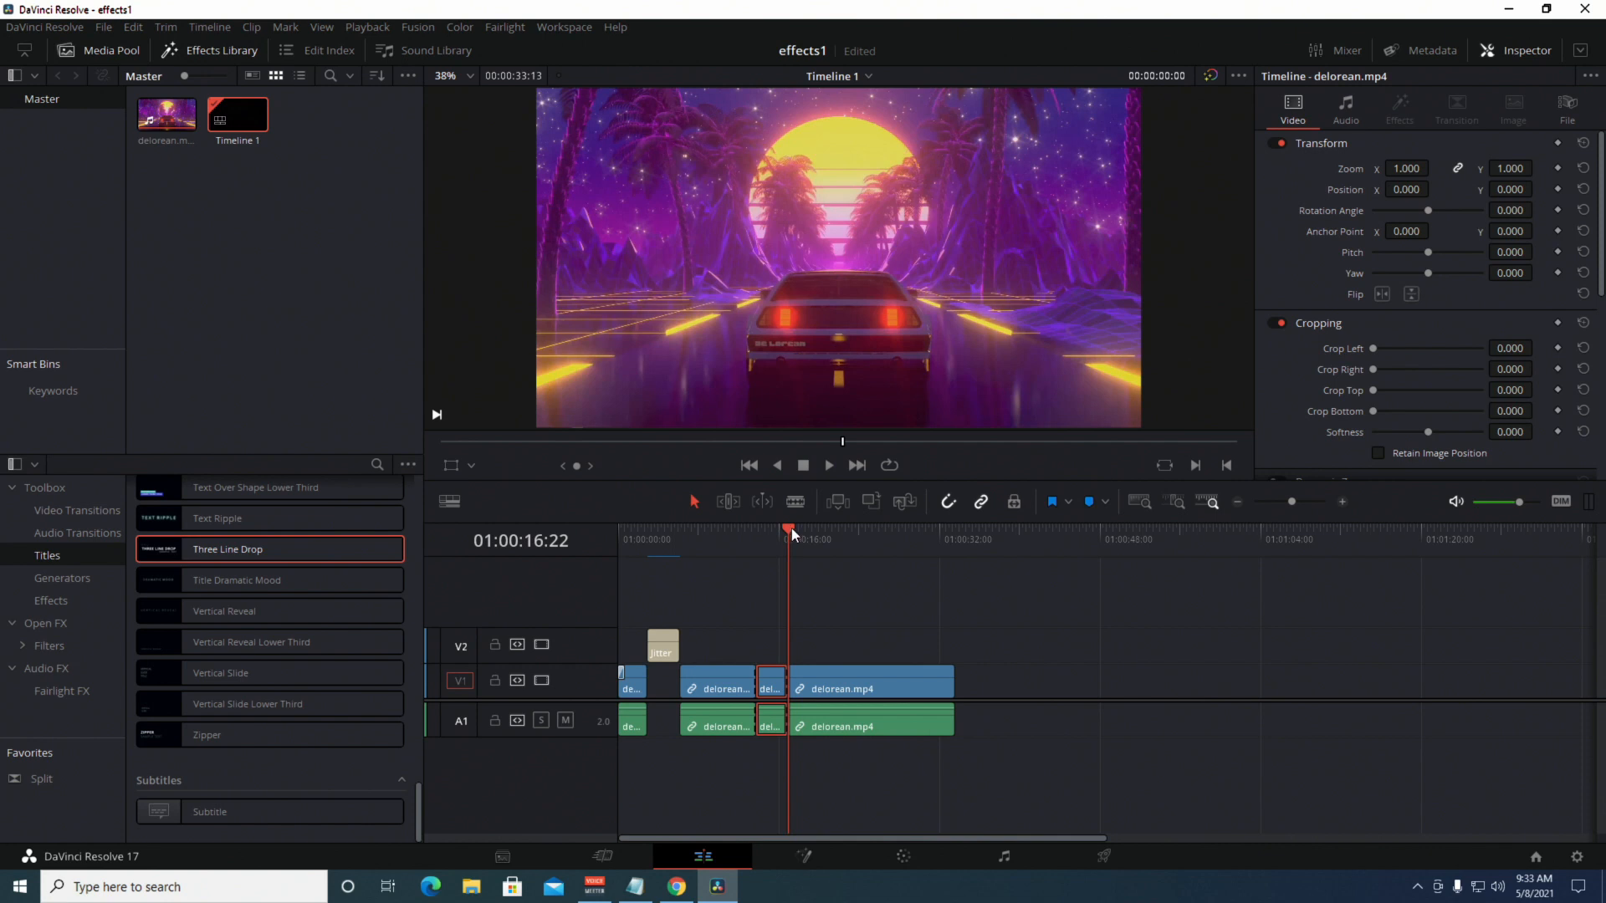
Turn off timeline snapping and move the playhead freely across the cuts, leaving it at 01:00:20:12.
left_click_drag(791, 527, 774, 529)
key("n")
mouse_move(788, 529)
left_mouse_down()
mouse_move(771, 527)
mouse_move(801, 525)
mouse_move(770, 524)
mouse_move(806, 523)
left_mouse_up()
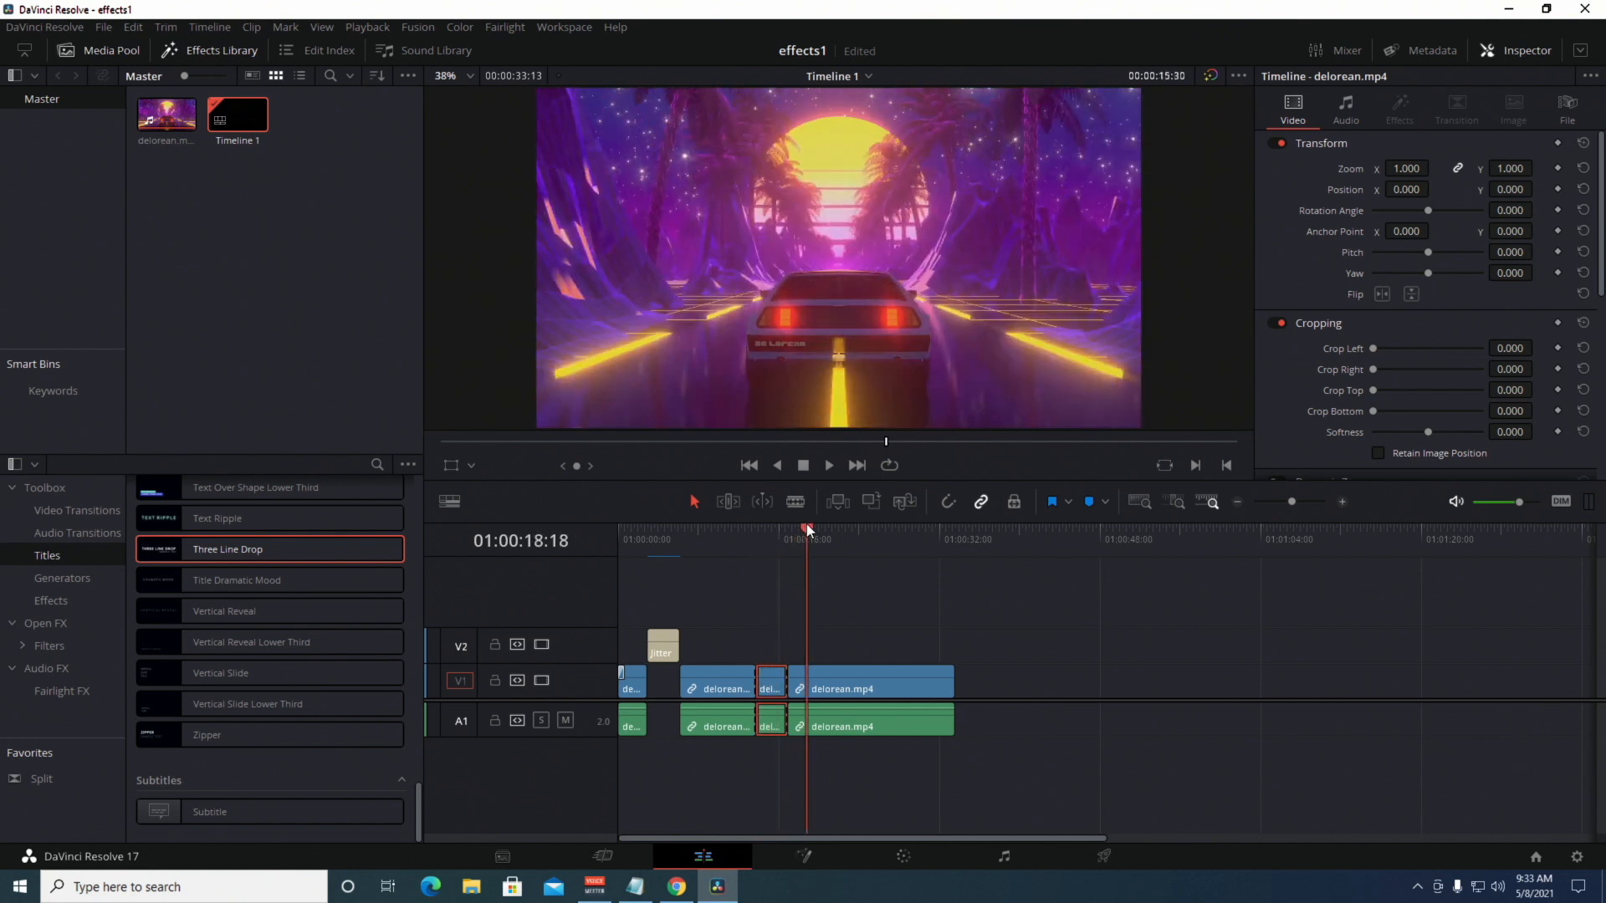
key("n")
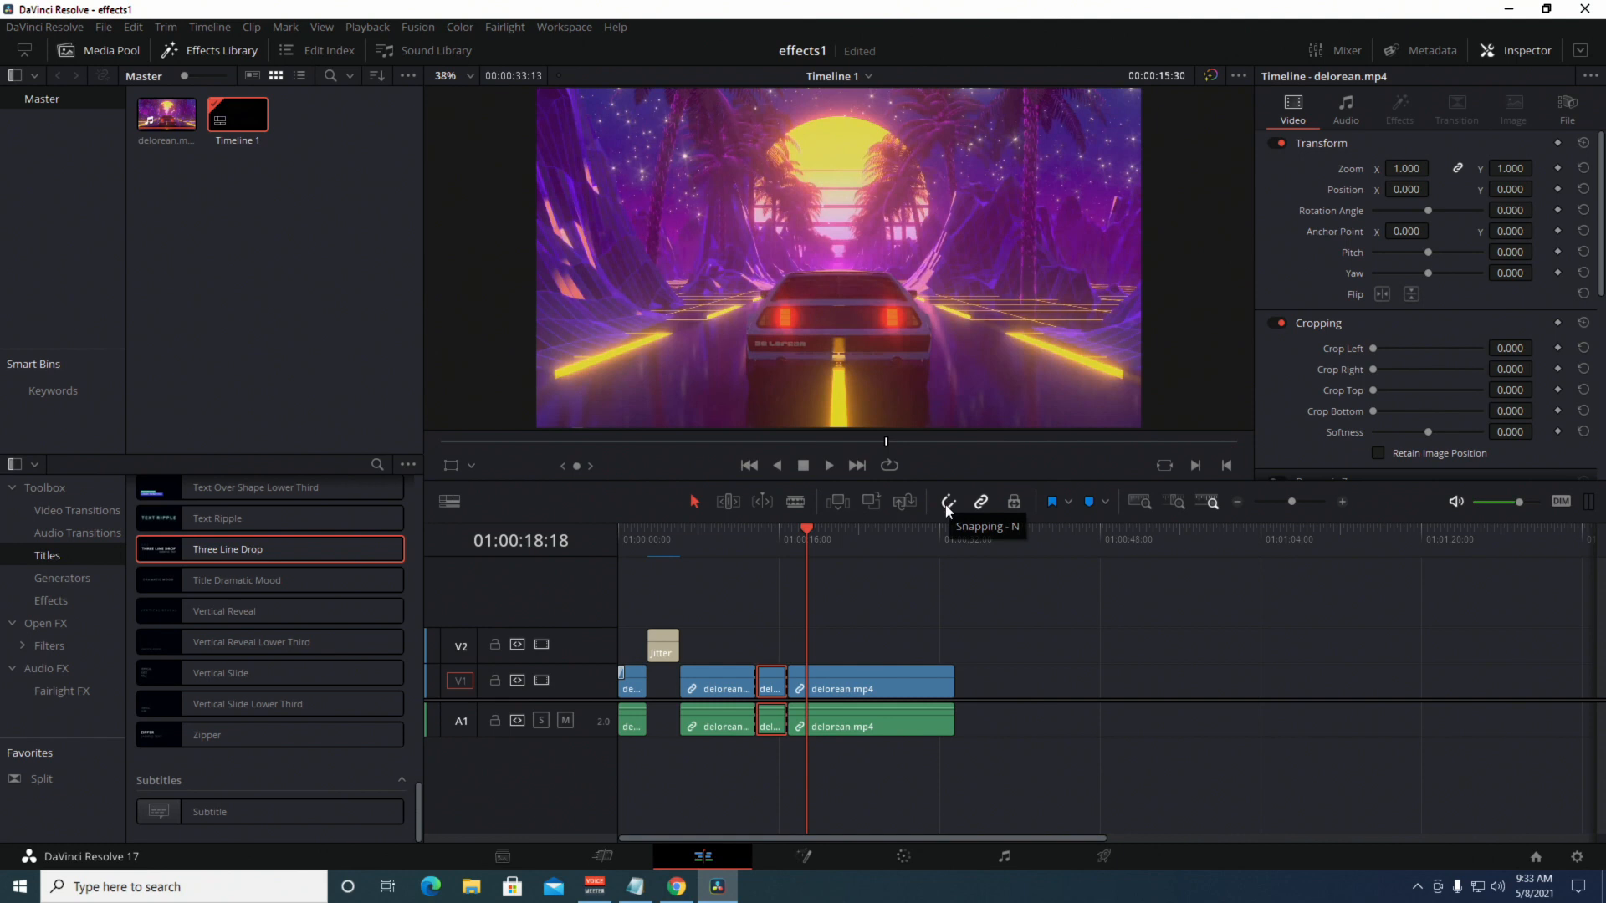
left_click_drag(806, 528, 771, 529)
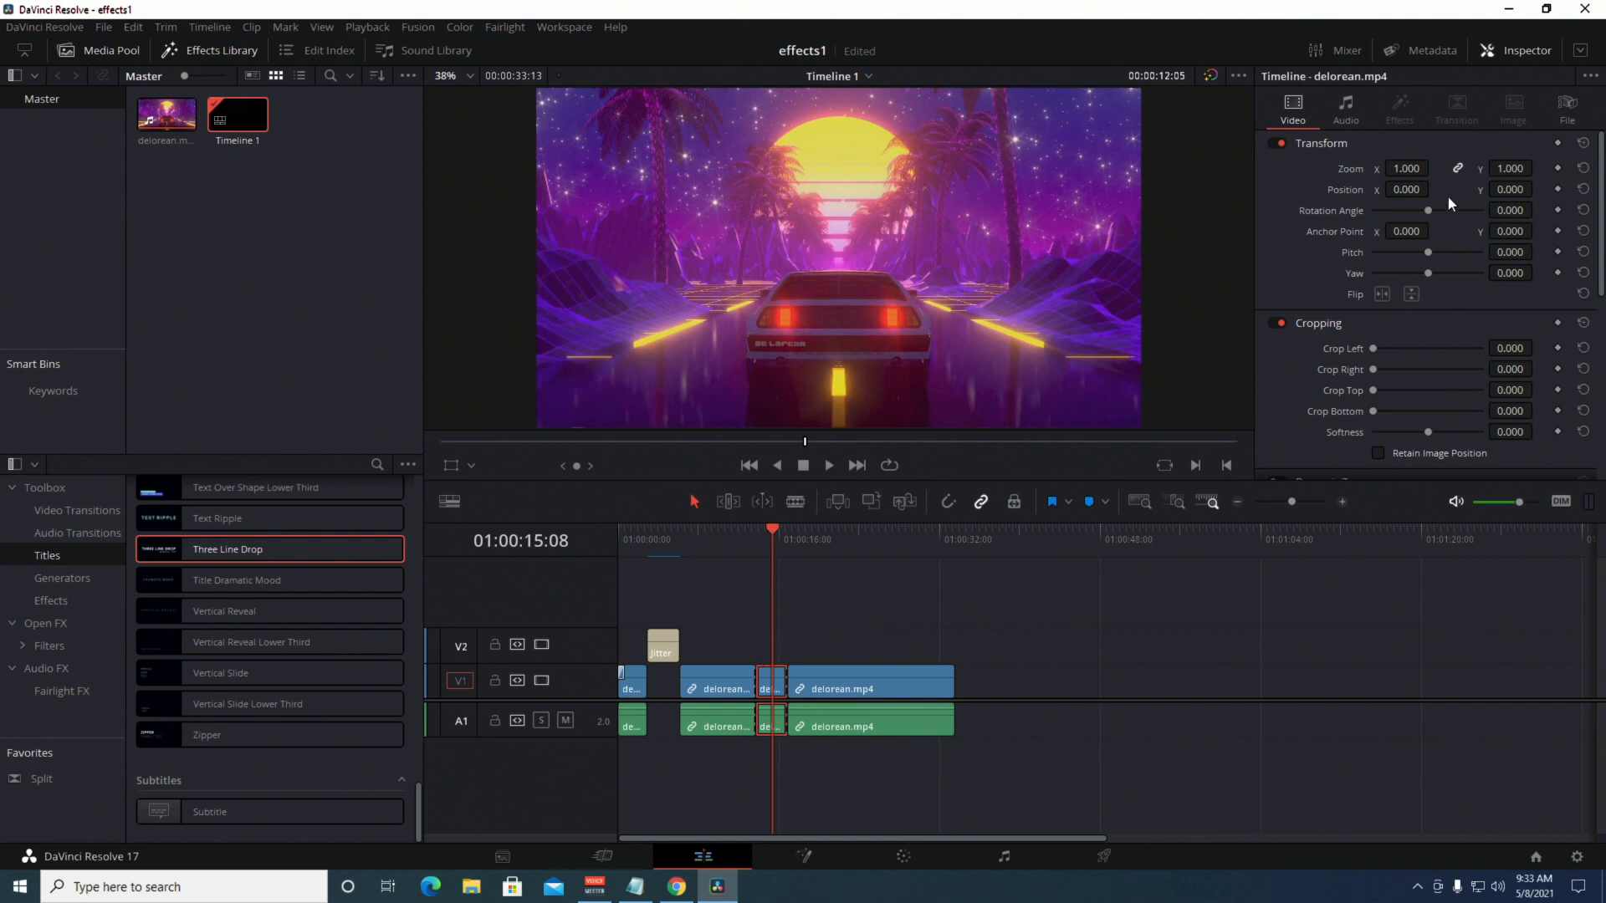
left_click_drag(774, 528, 825, 584)
left_click(821, 734)
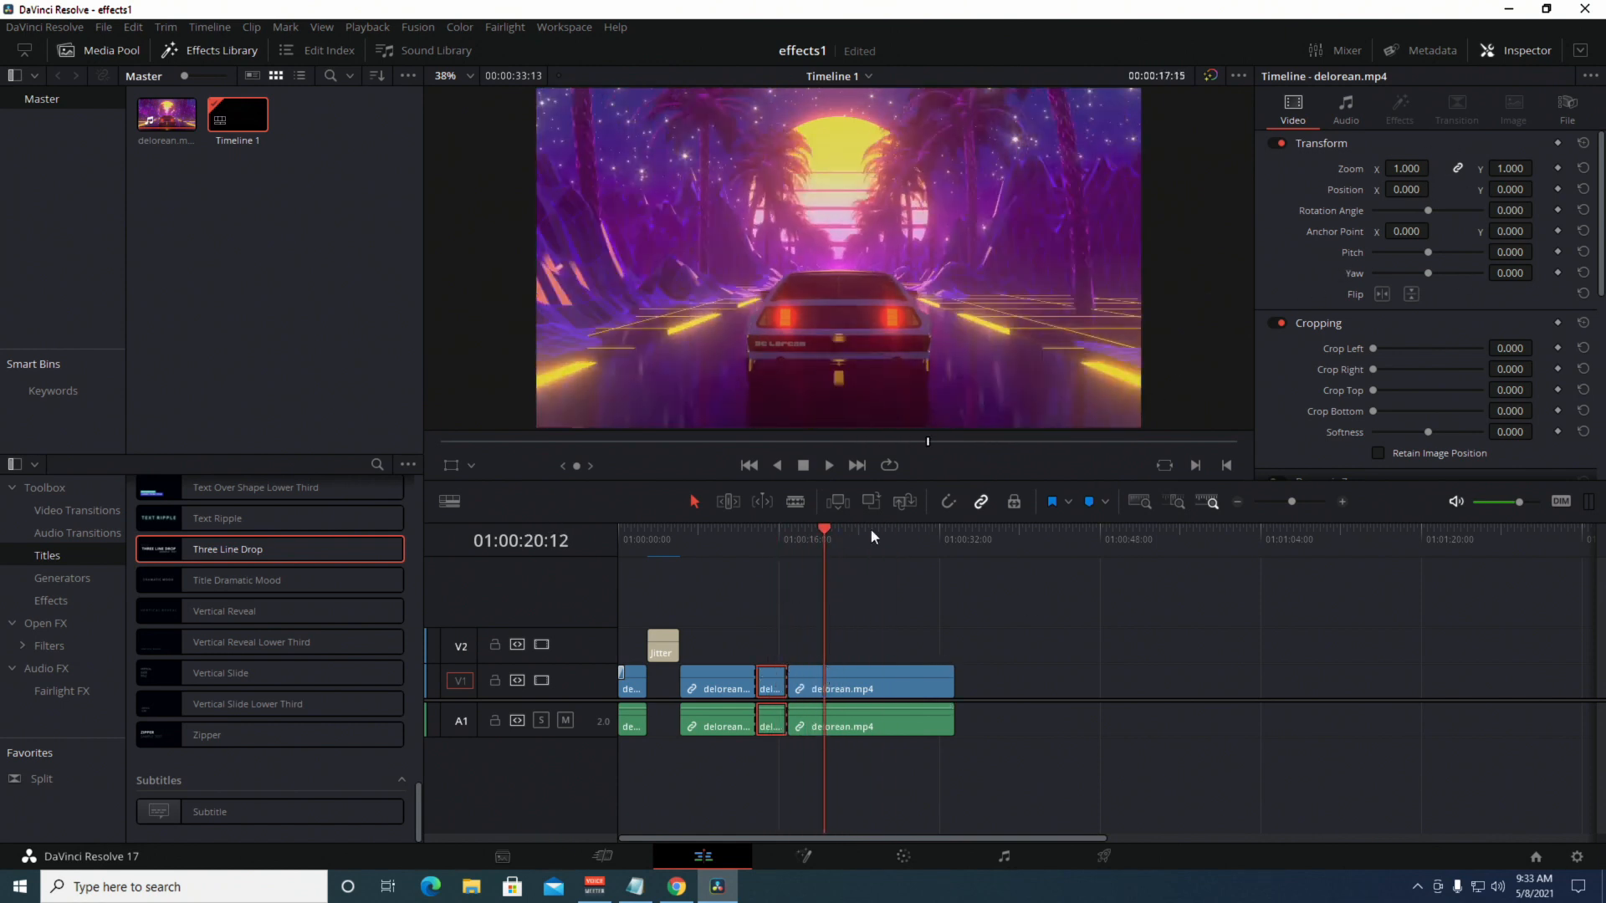
At 01:00:15:02, set the short delorean.mp4 segment's zoom to 0.710 and its position to X -214, Y 105.
left_click_drag(830, 527, 769, 533)
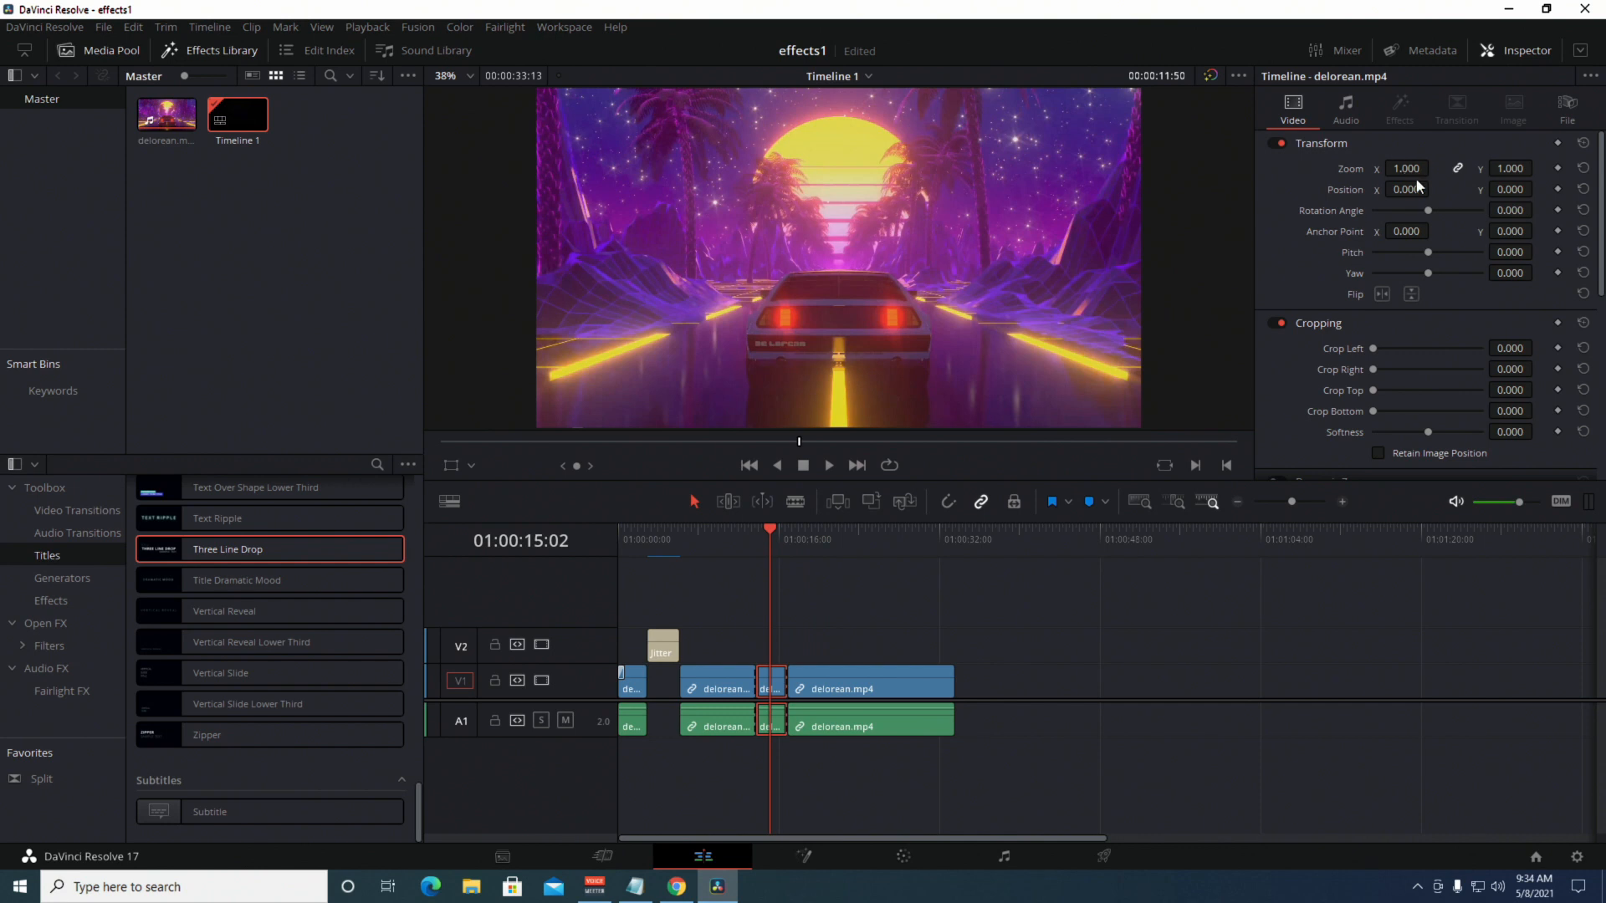
left_click_drag(1412, 189, 1537, 187)
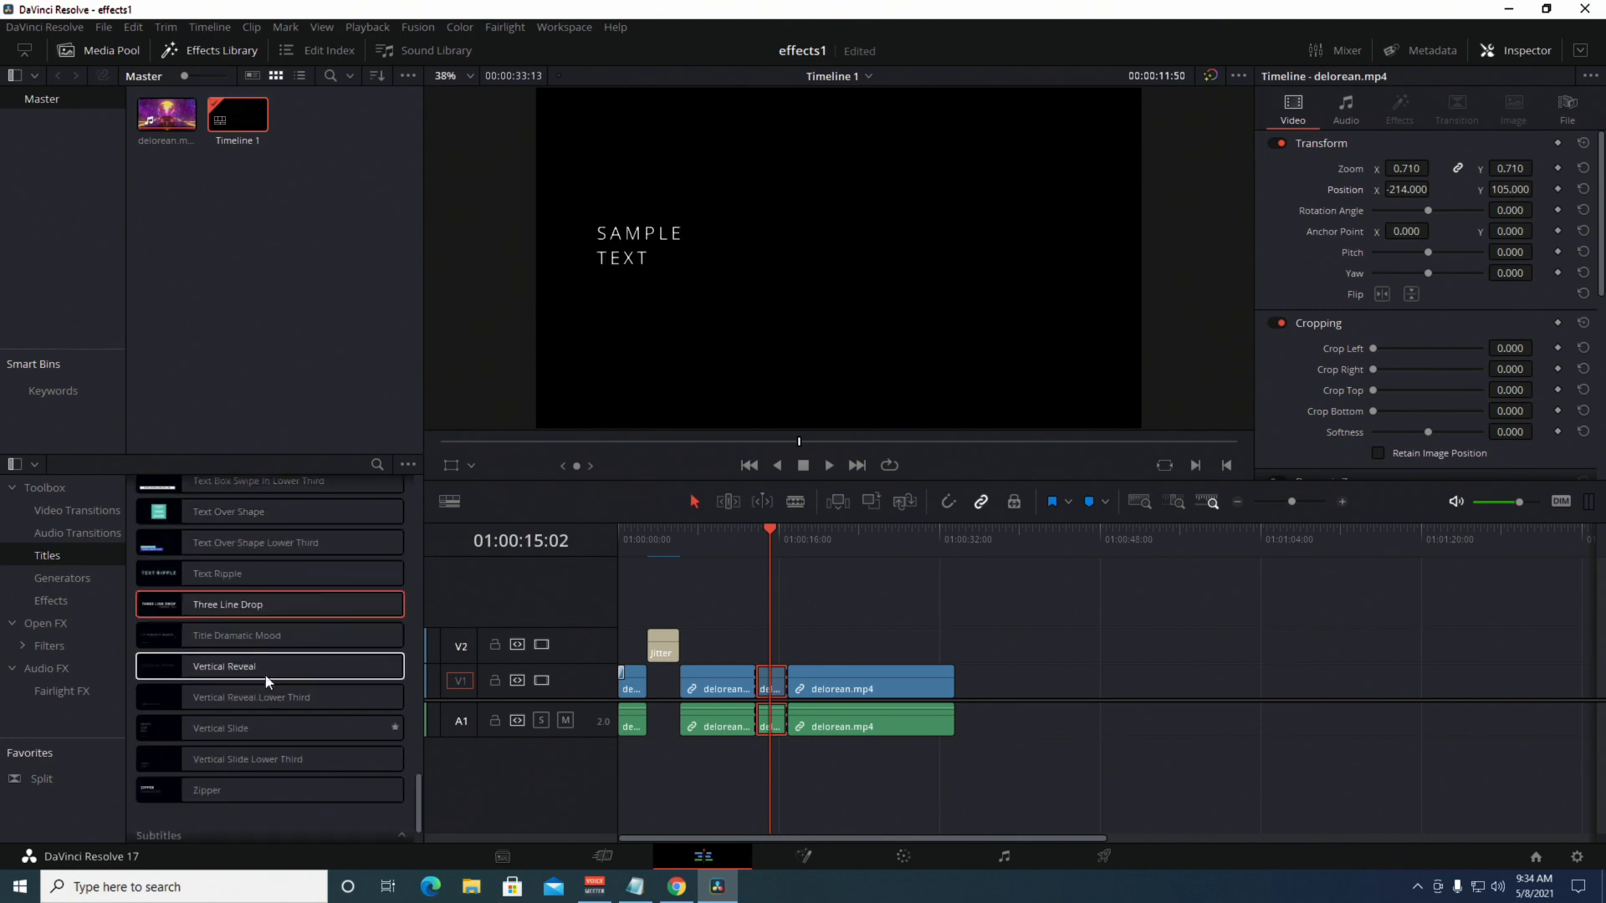
Try the Right Lower Third title on a new V3 track, and place it on V1 over the short delorean.mp4 segment.
scroll(266, 674, "up", 3)
scroll(250, 585, "up", 8)
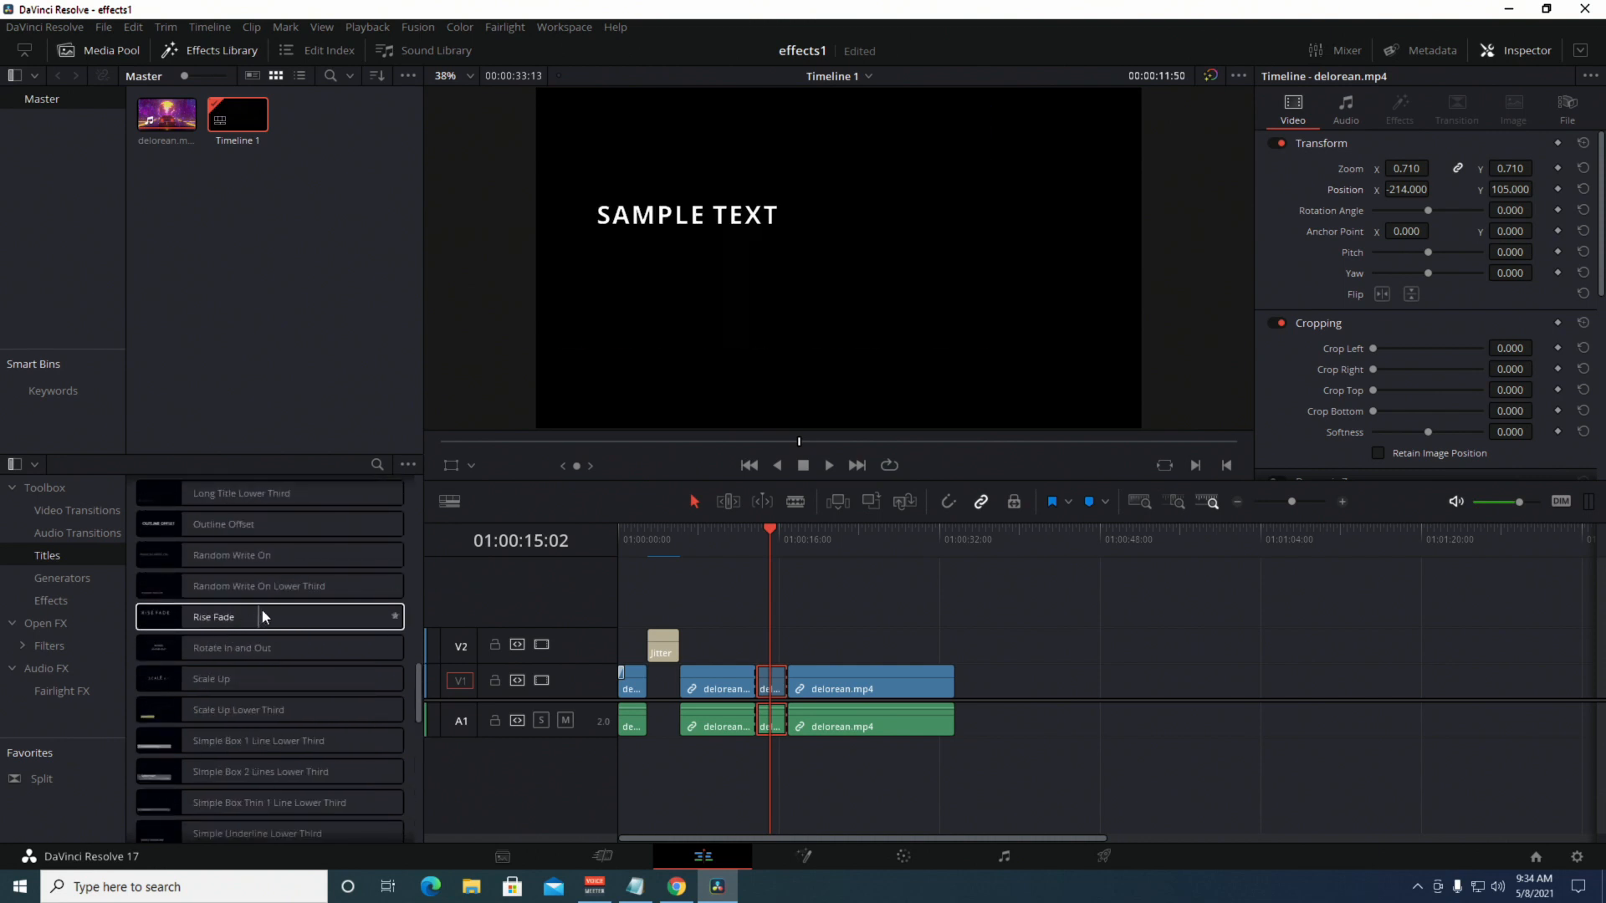
scroll(308, 582, "up", 3)
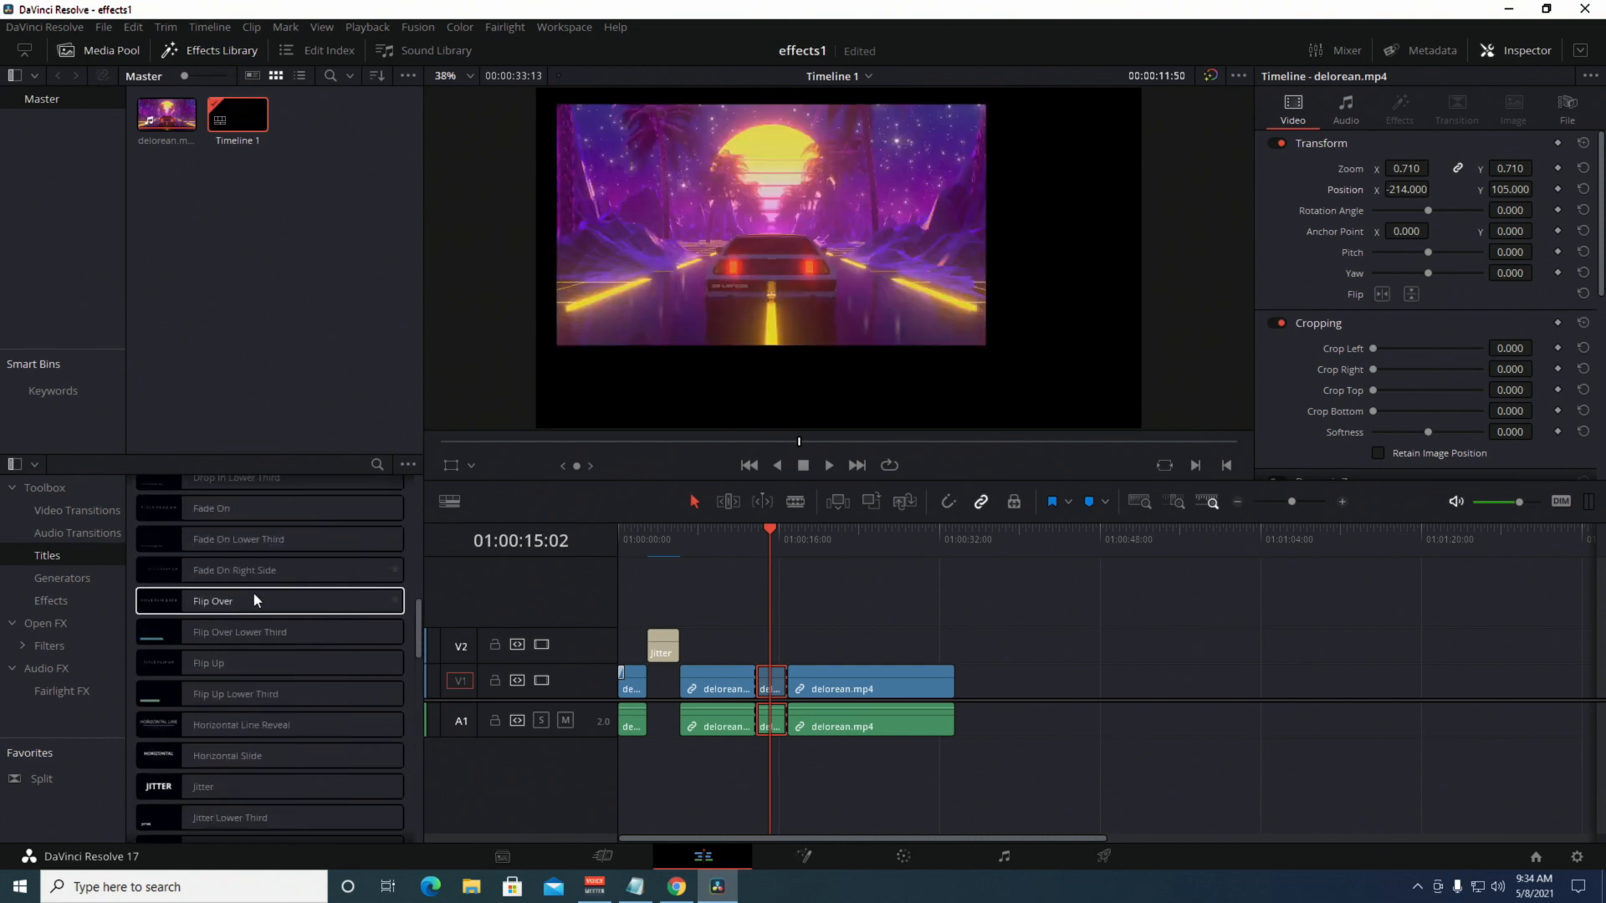
scroll(254, 605, "up", 6)
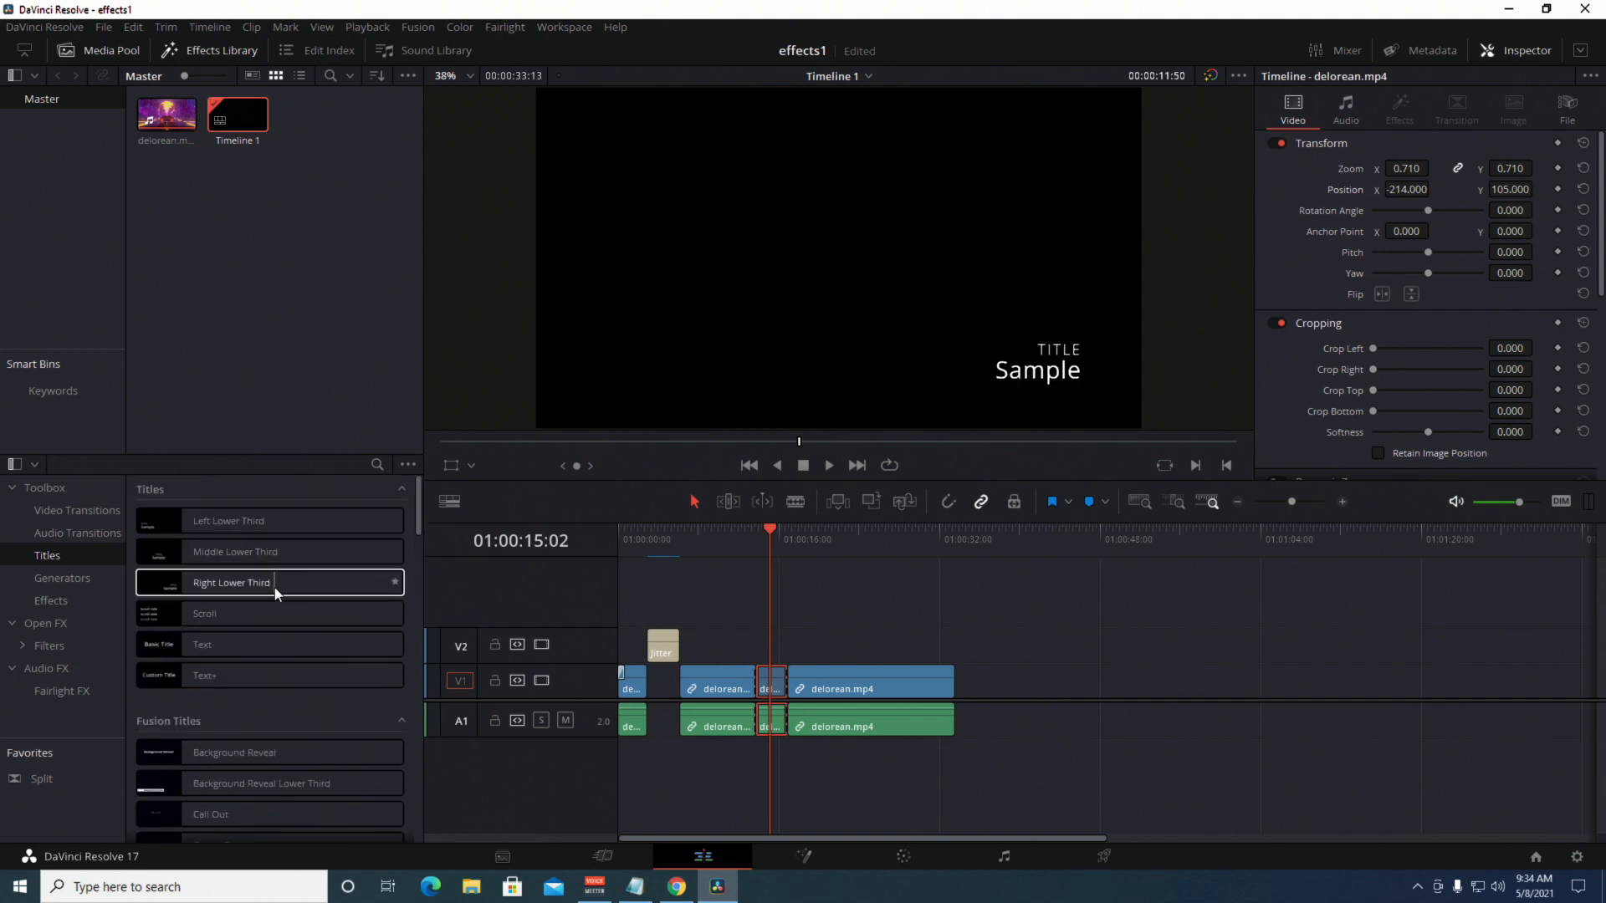
mouse_move(274, 587)
left_mouse_down()
mouse_move(803, 651)
mouse_move(254, 580)
left_mouse_up()
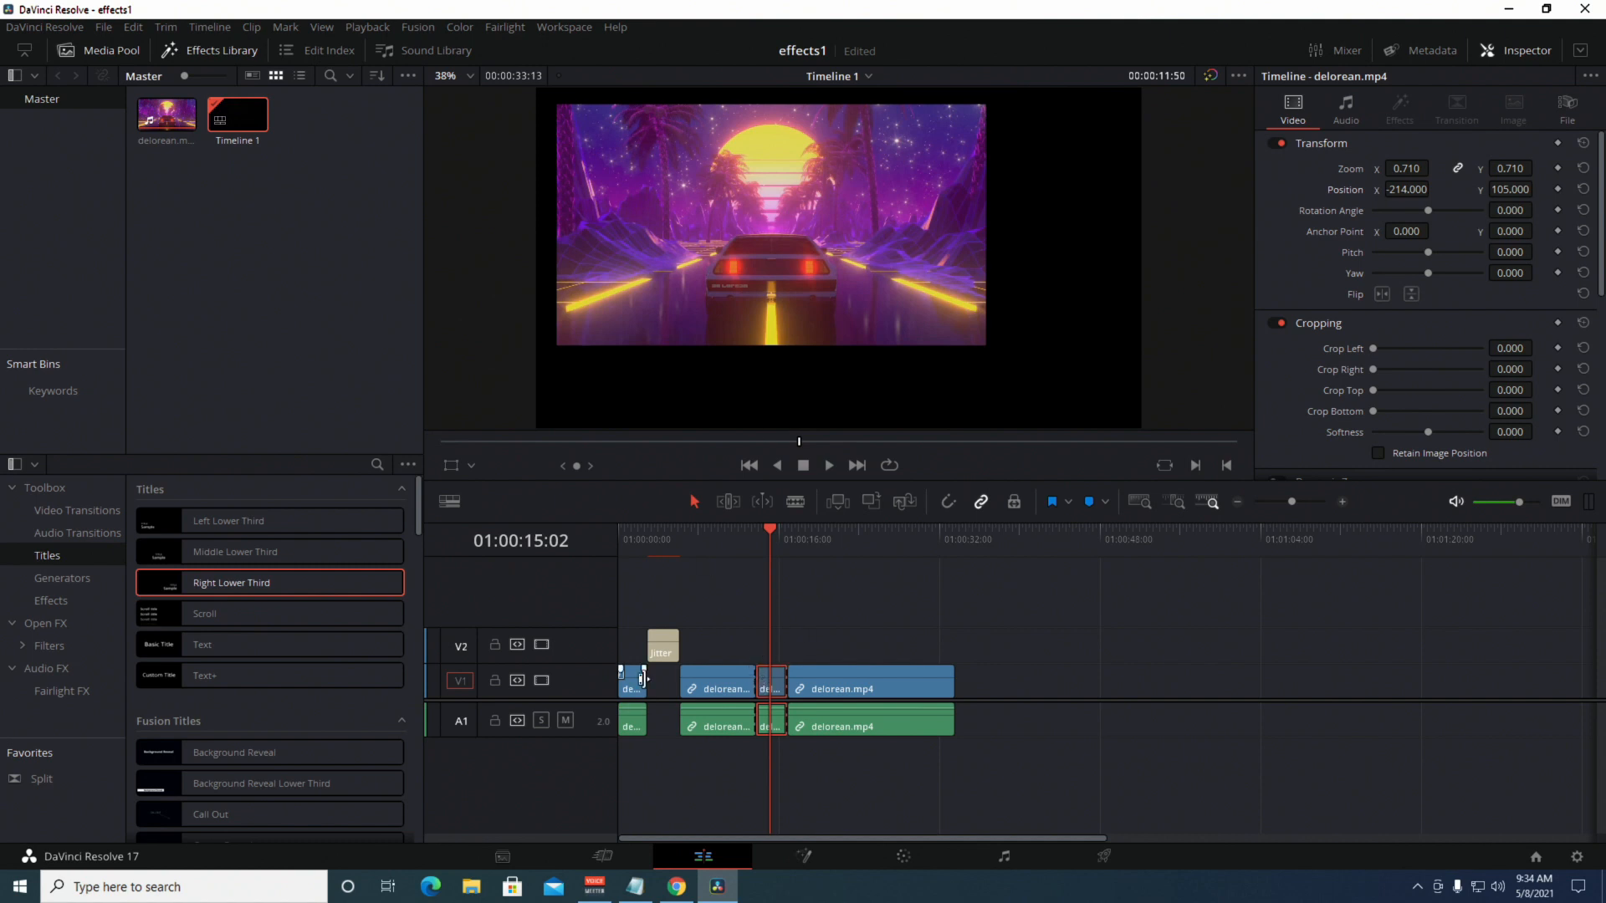
right_click(519, 598)
left_click(538, 608)
left_click_drag(324, 585, 754, 606)
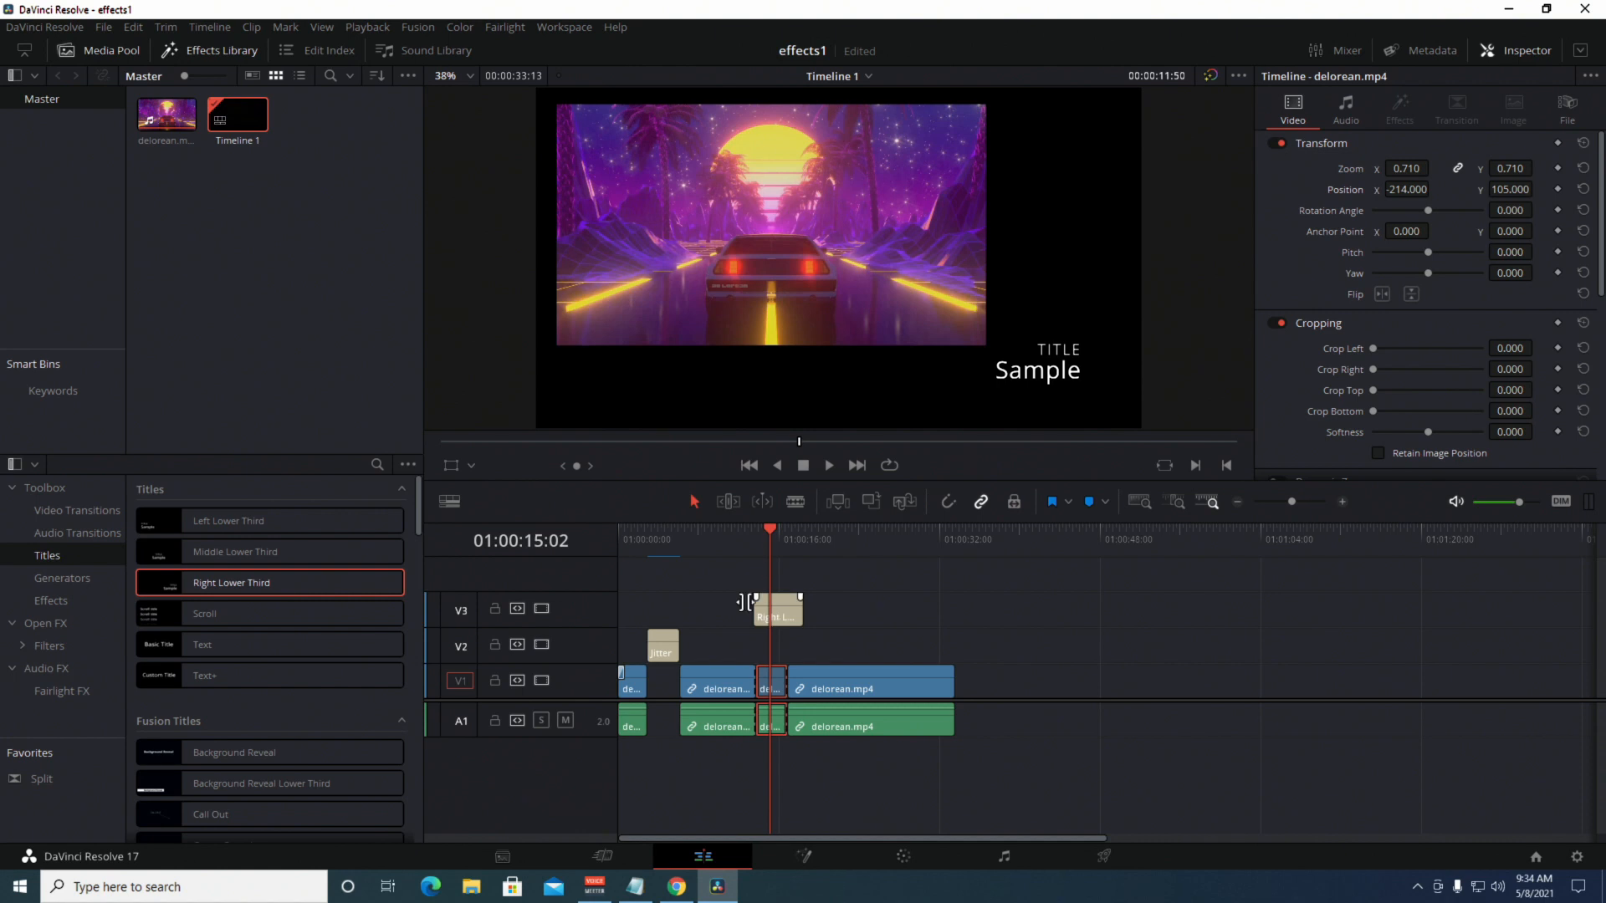
left_click_drag(366, 583, 759, 684)
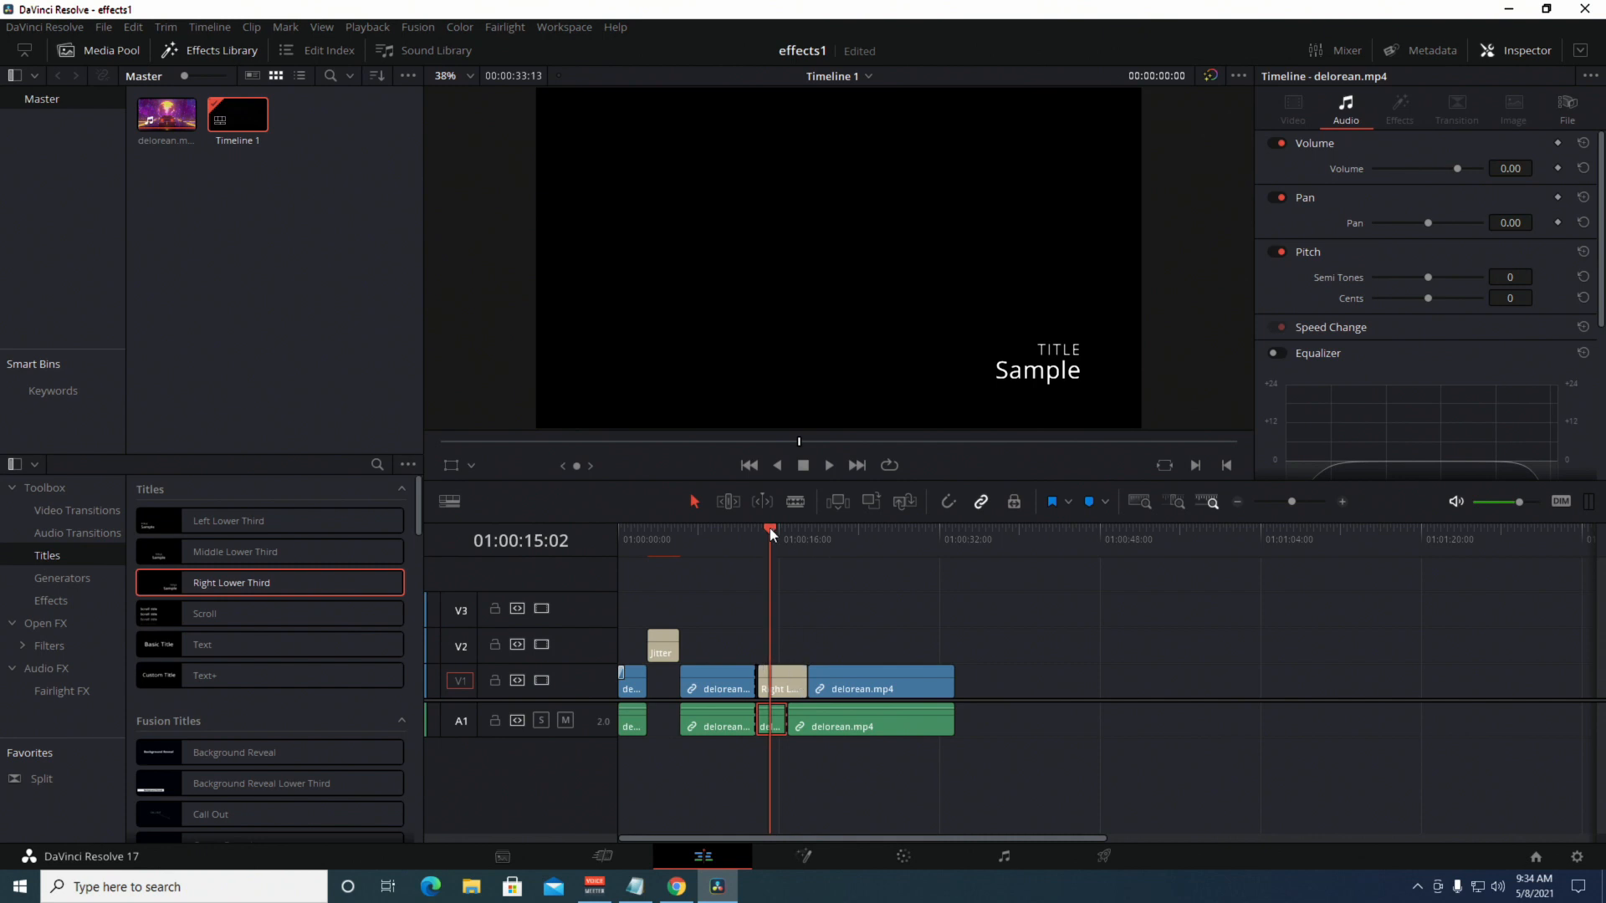
Play the timeline from 01:00:13:14 through the Right Lower Third title, stopping at 01:00:19:06.
left_click_drag(769, 530, 754, 530)
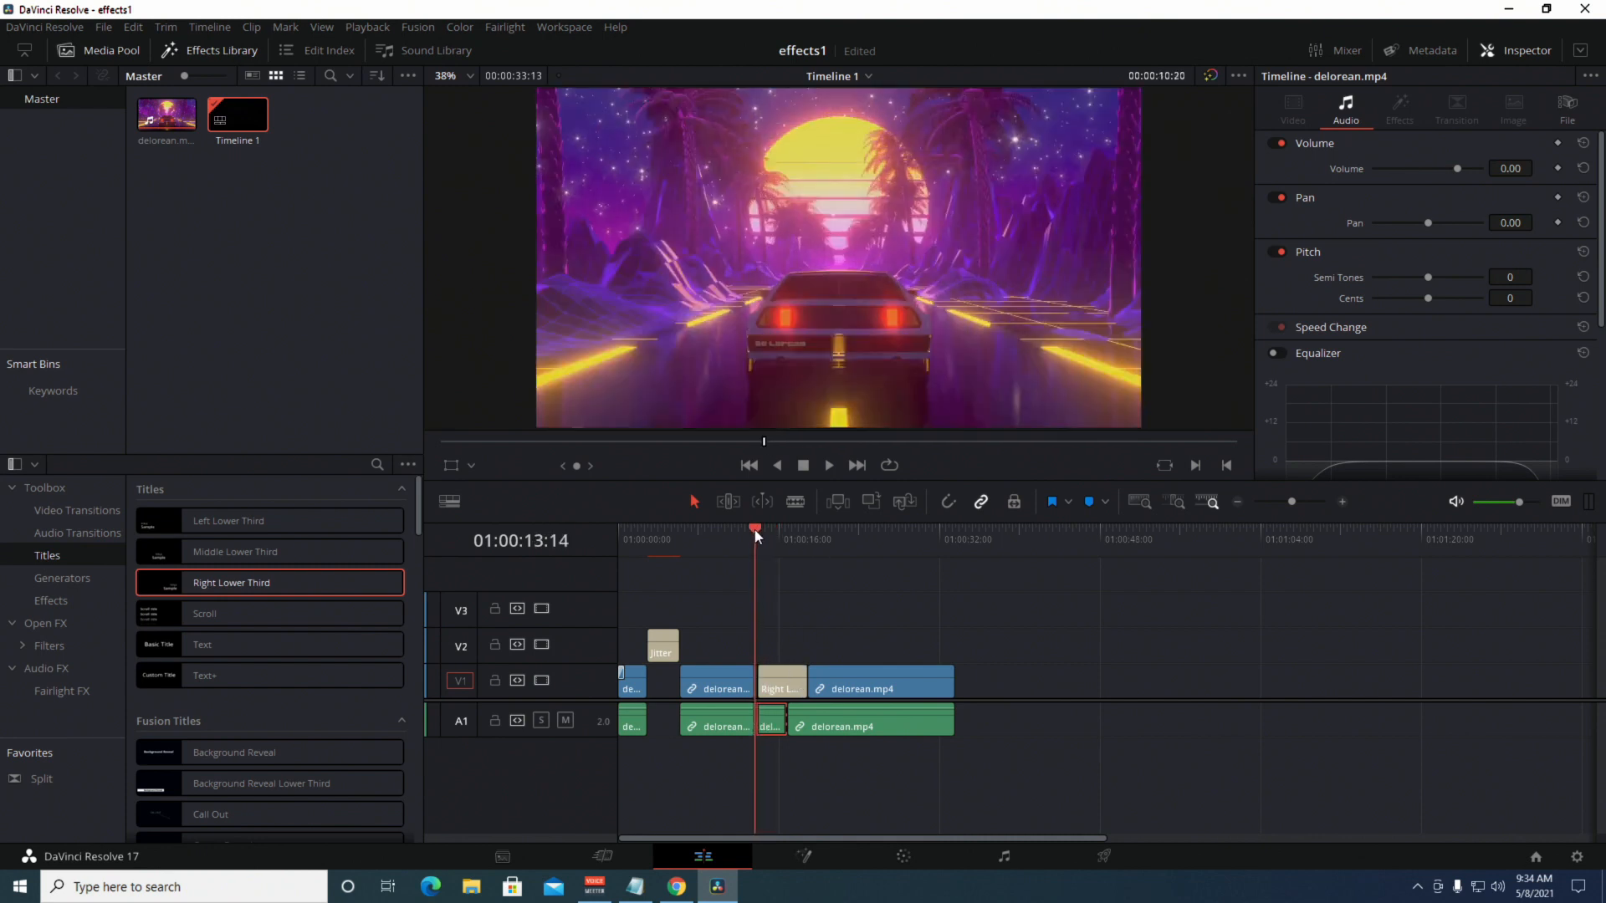
key("space")
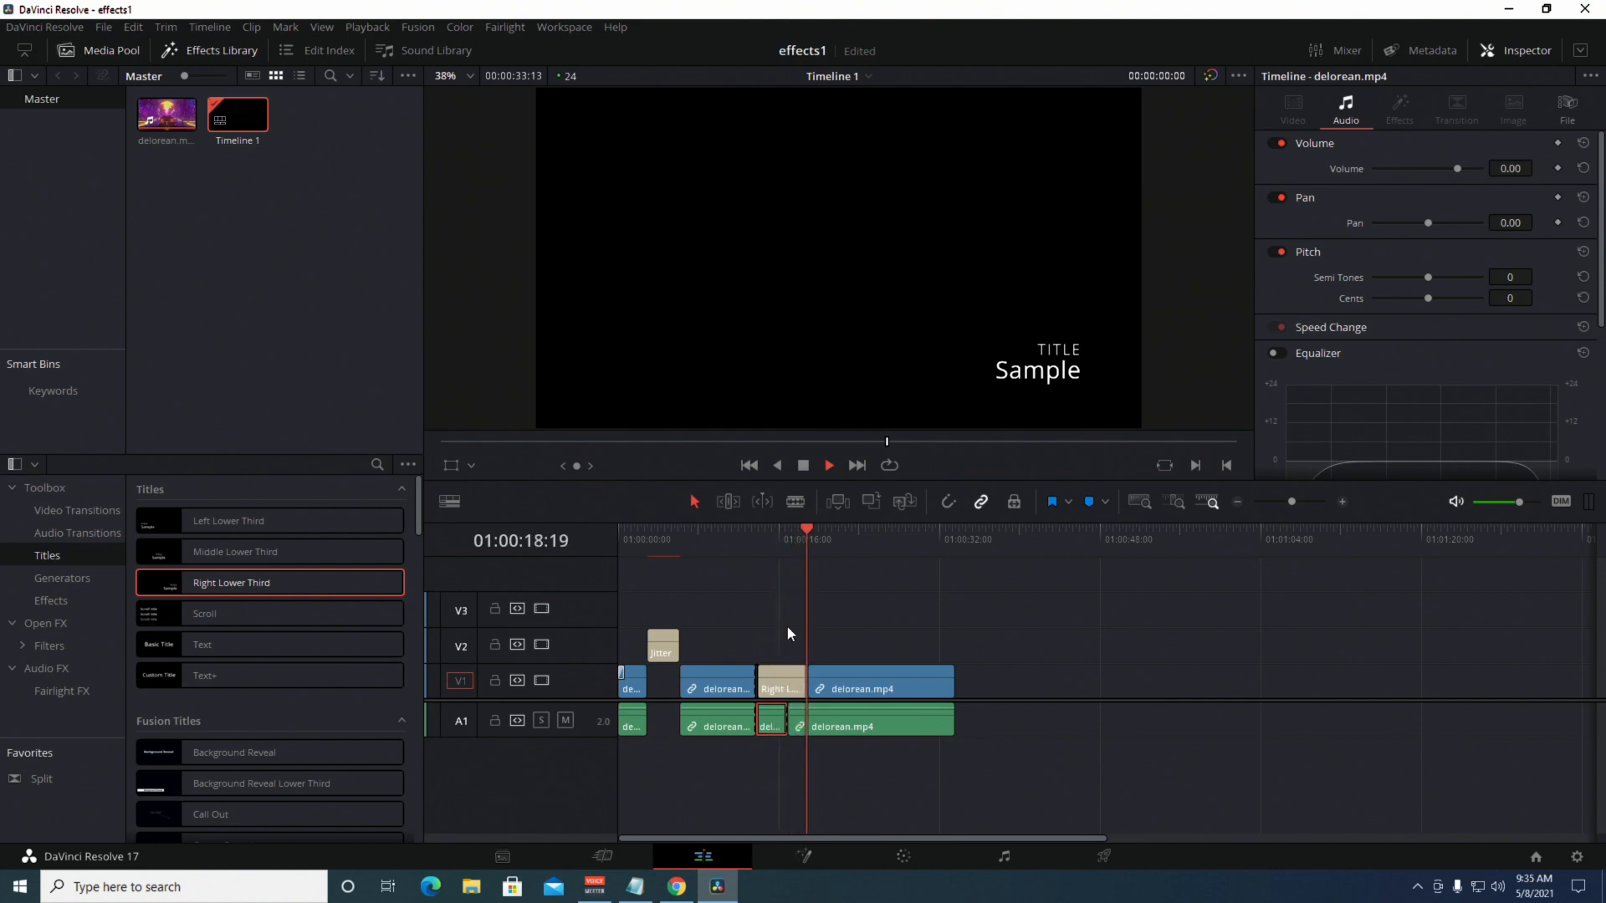
key("space")
Change the first text line of the Right Lower Third title to "My Text".
left_click(781, 687)
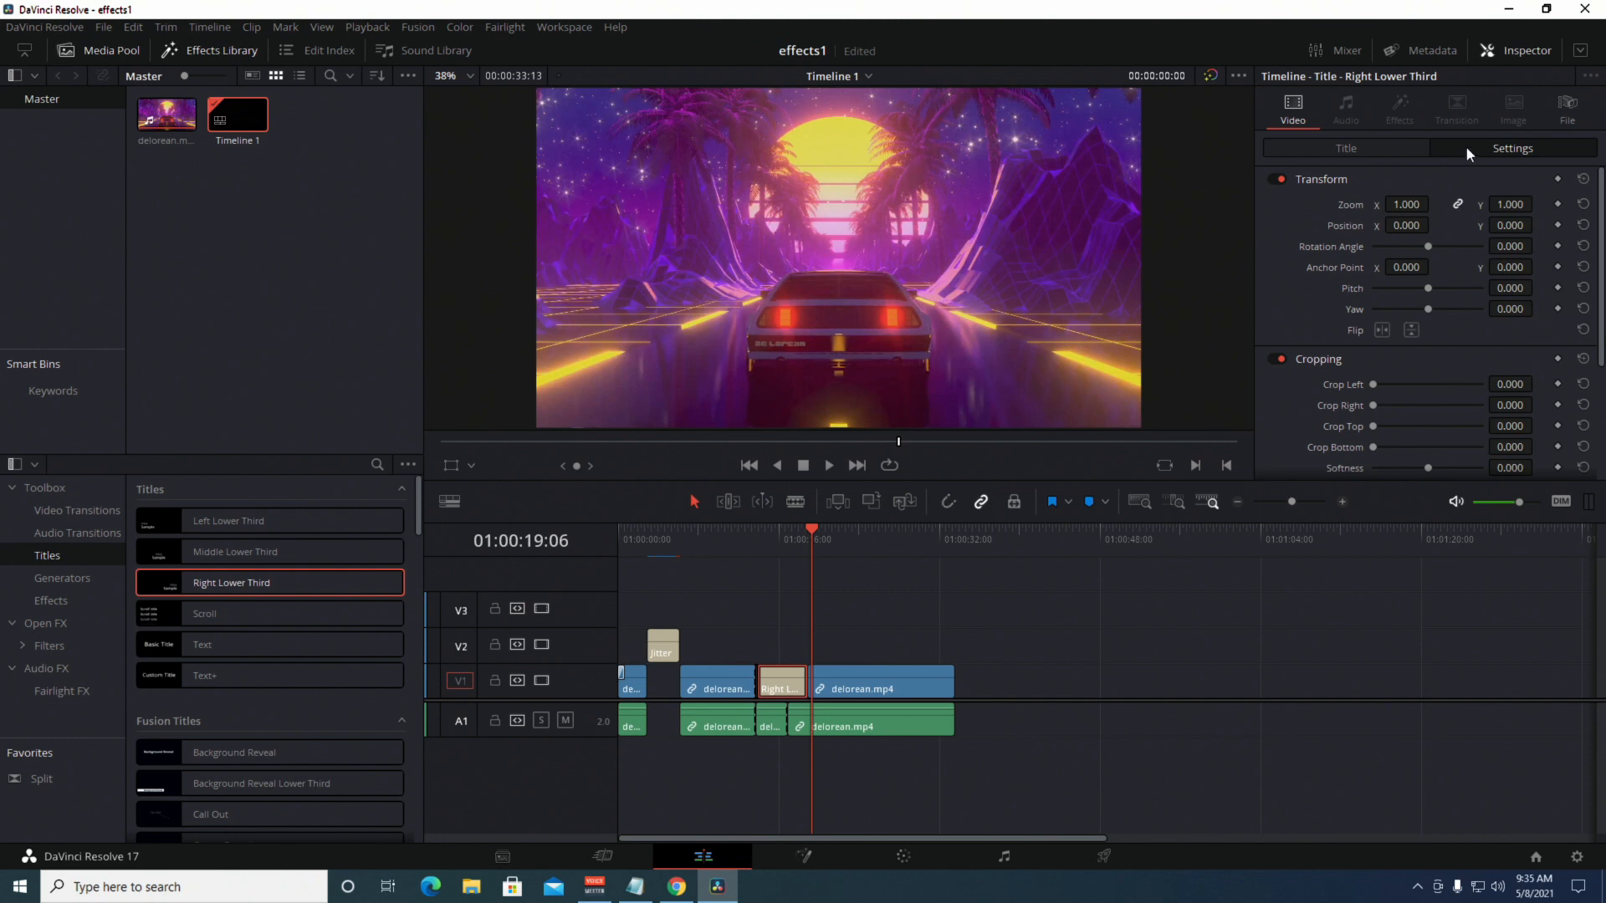
scroll(1390, 283, "down", 3)
scroll(1331, 289, "up", 3)
left_click(1343, 151)
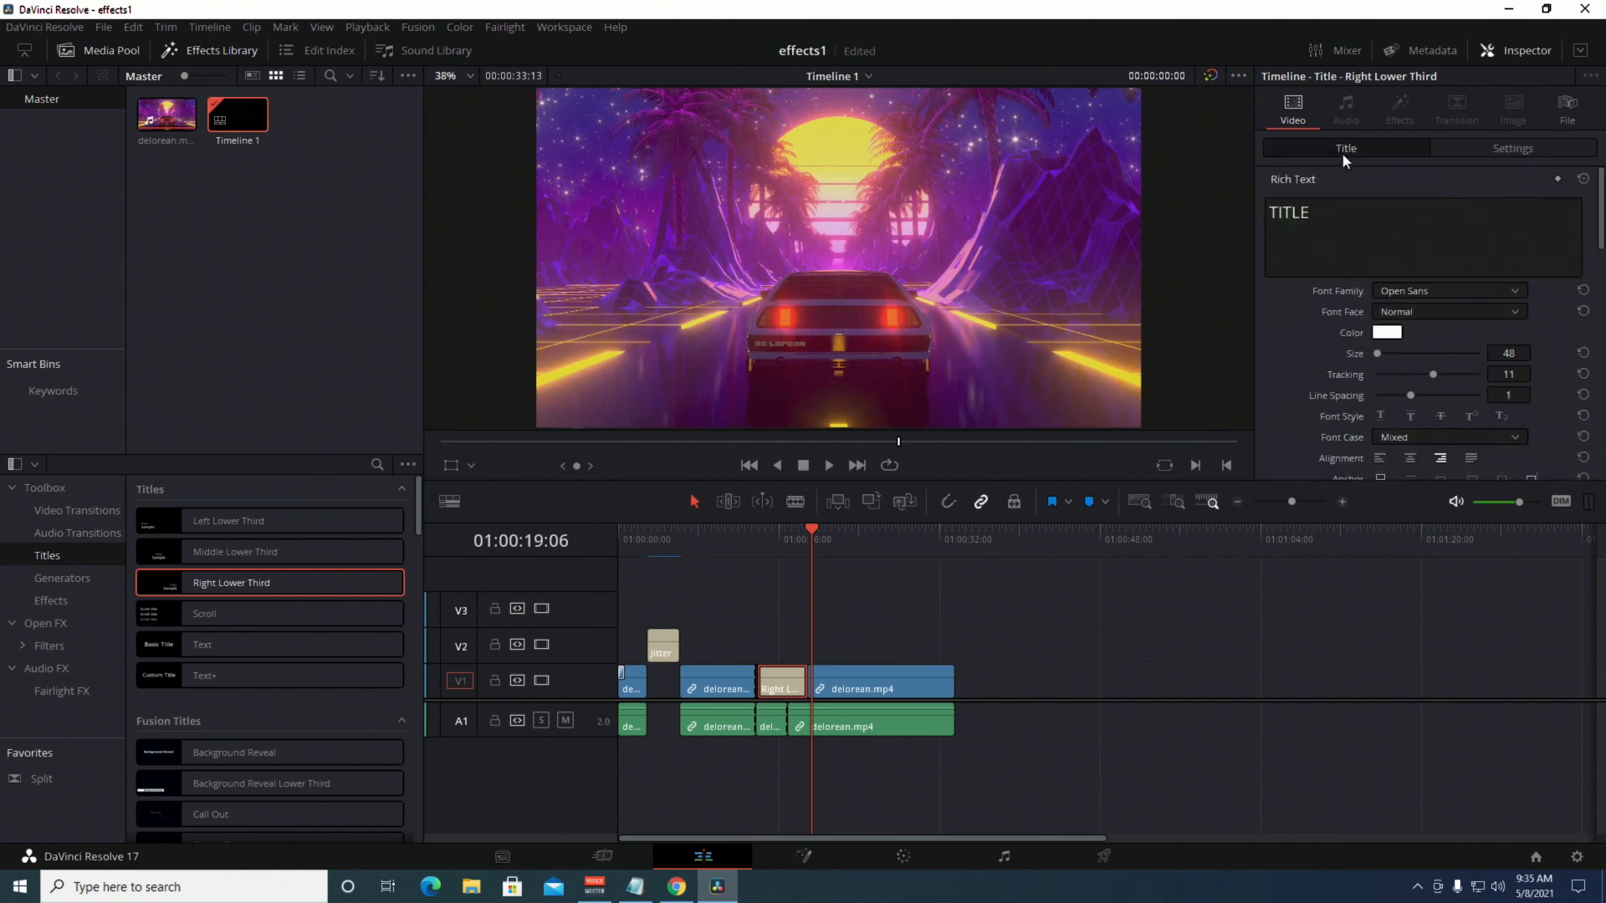
left_click_drag(1310, 213, 1244, 213)
type("M")
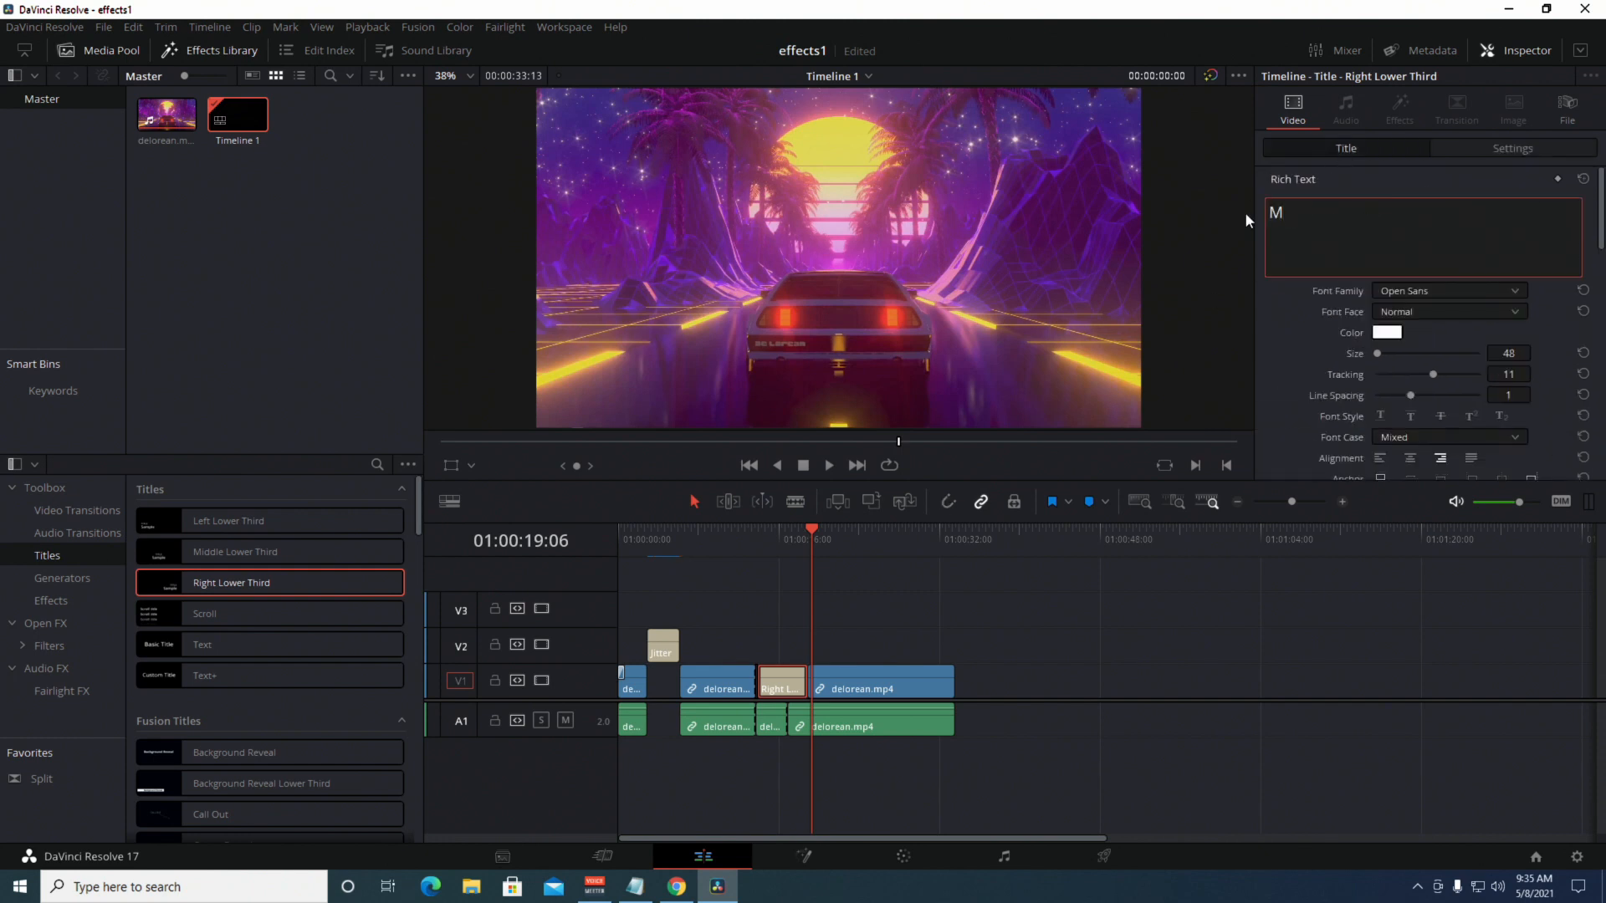
type("yh")
key("BackSpace")
type("Text")
Set the My Text line's X position to 1710 and enlarge its zoom, previewing it at 01:00:17:06.
scroll(1400, 355, "down", 1)
scroll(1413, 390, "down", 1)
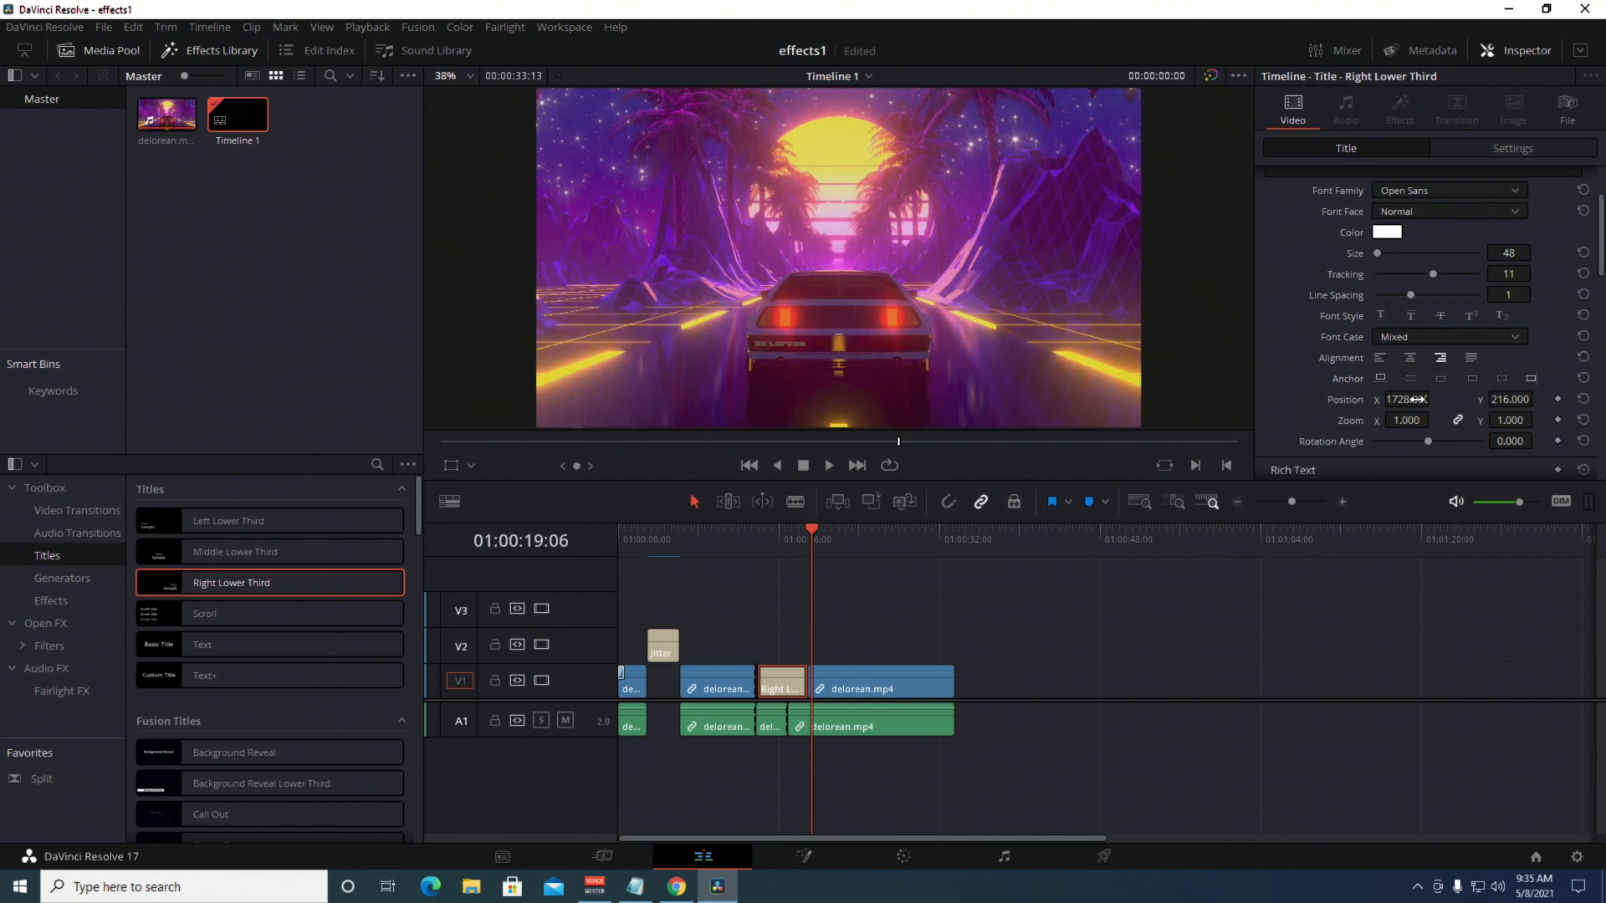
left_click_drag(1434, 399, 1438, 398)
left_click_drag(811, 530, 791, 534)
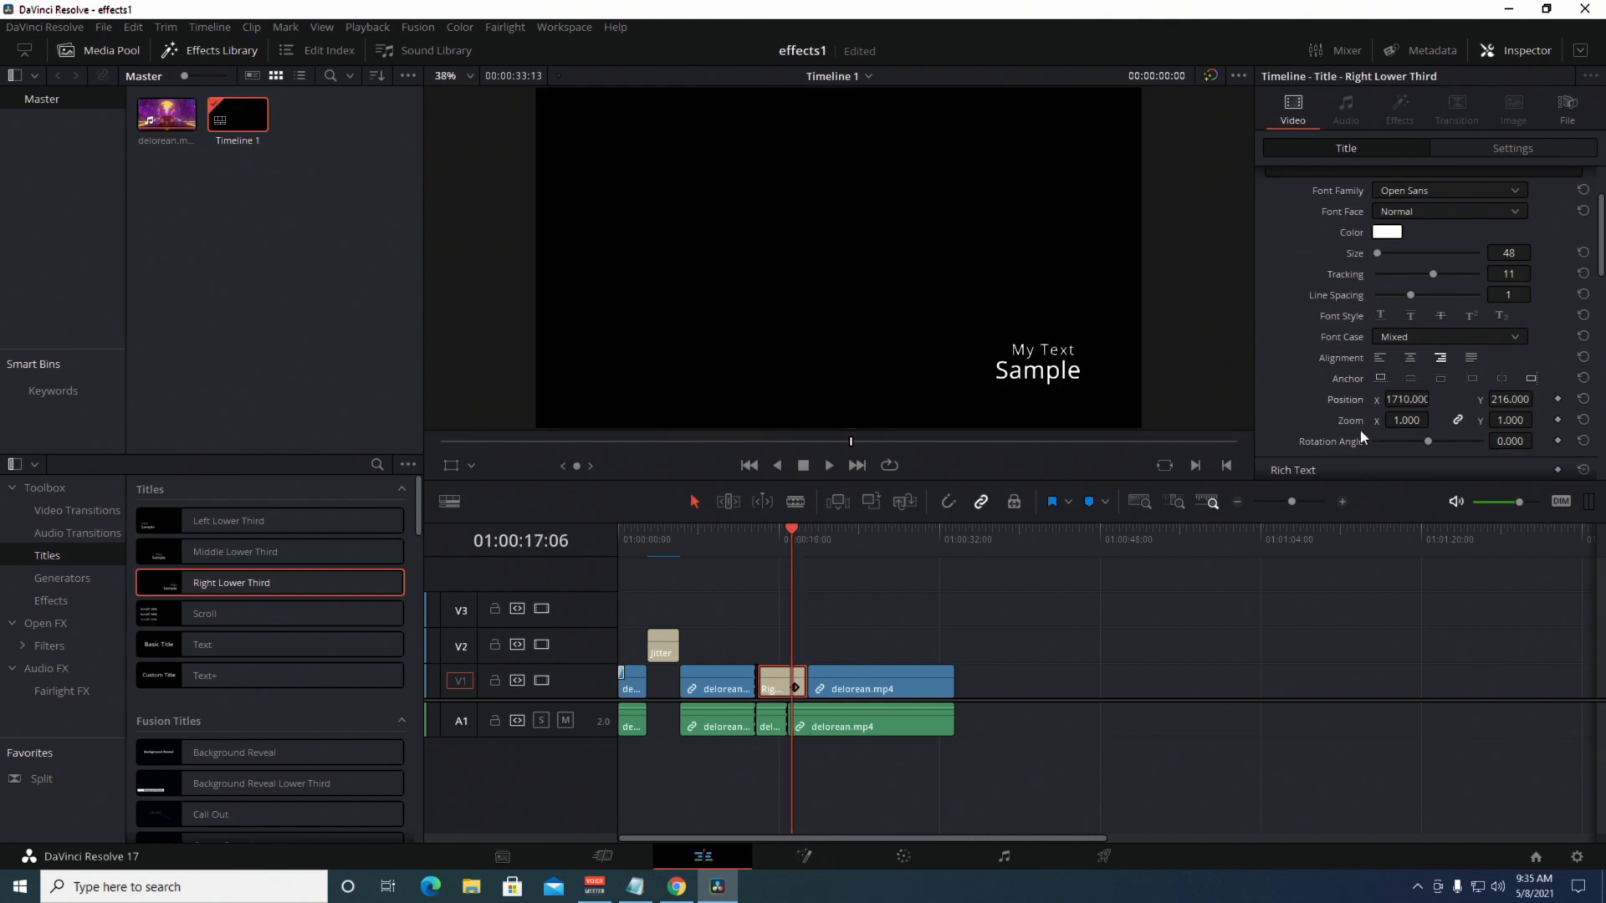
left_click_drag(1433, 399, 1522, 434)
Set the My Text line's color to bright green, #55ff00.
scroll(1418, 353, "up", 2)
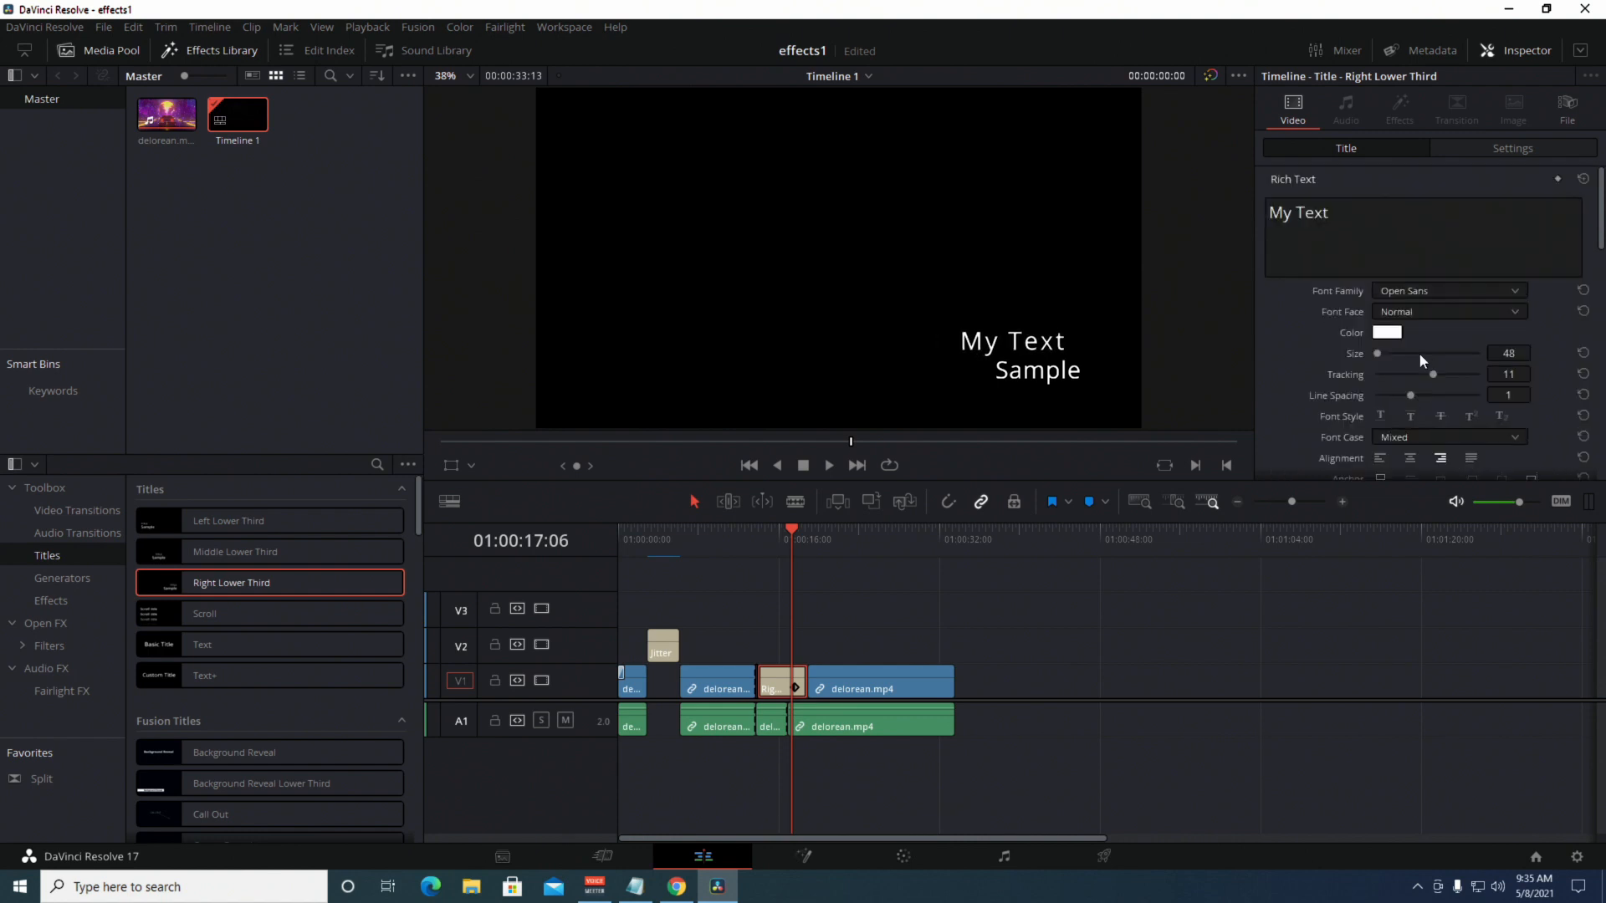
left_click(1385, 333)
left_click(731, 357)
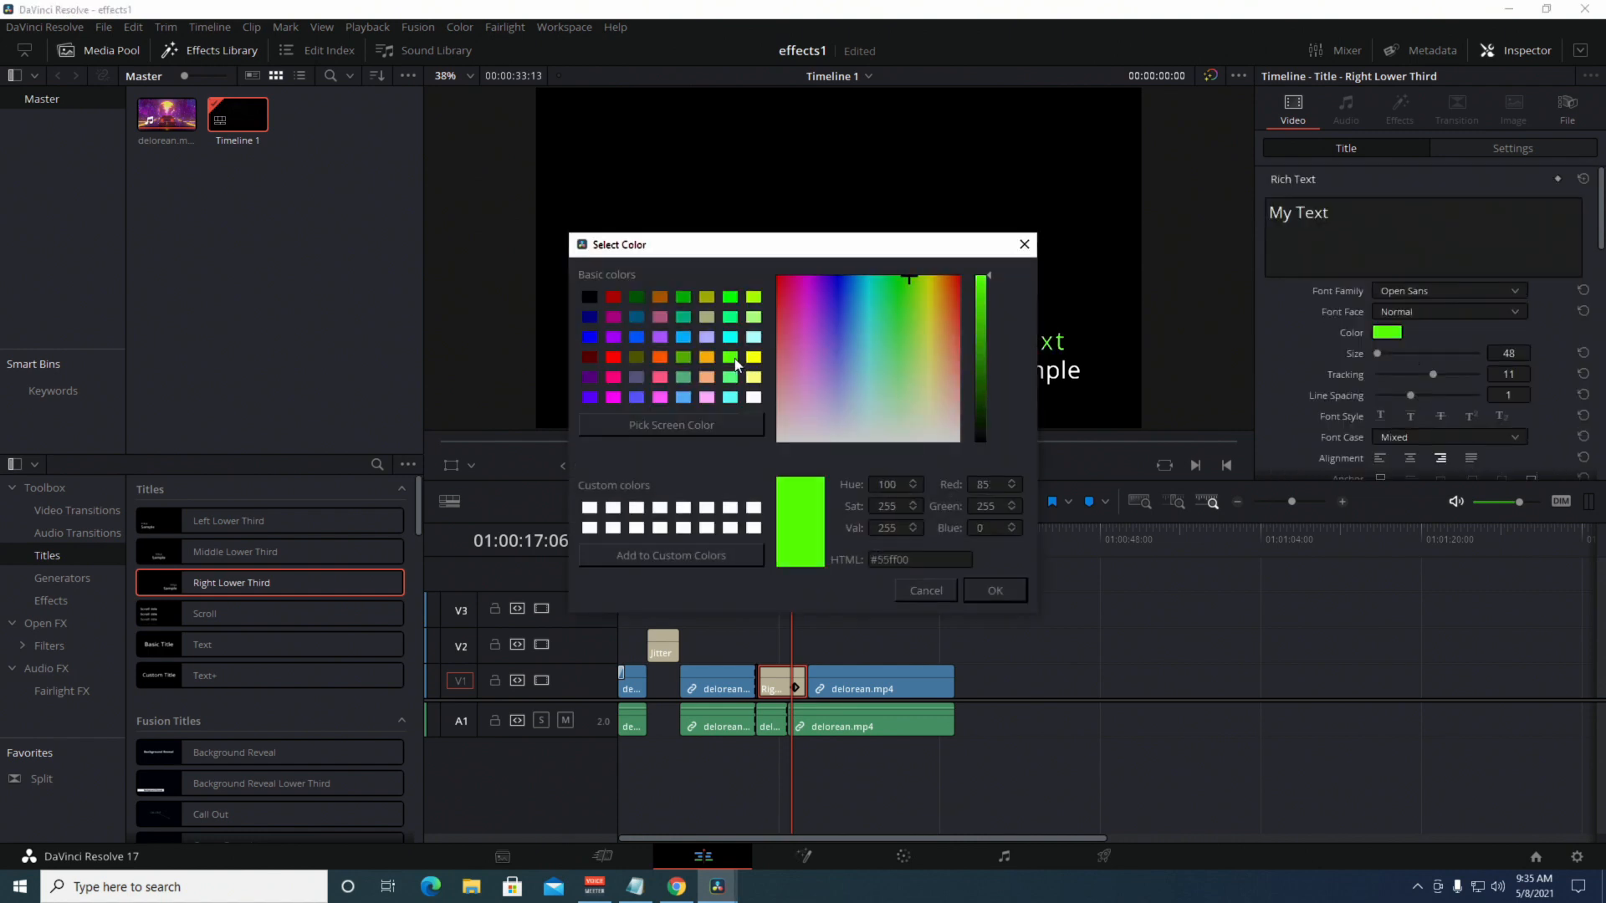
left_click(993, 592)
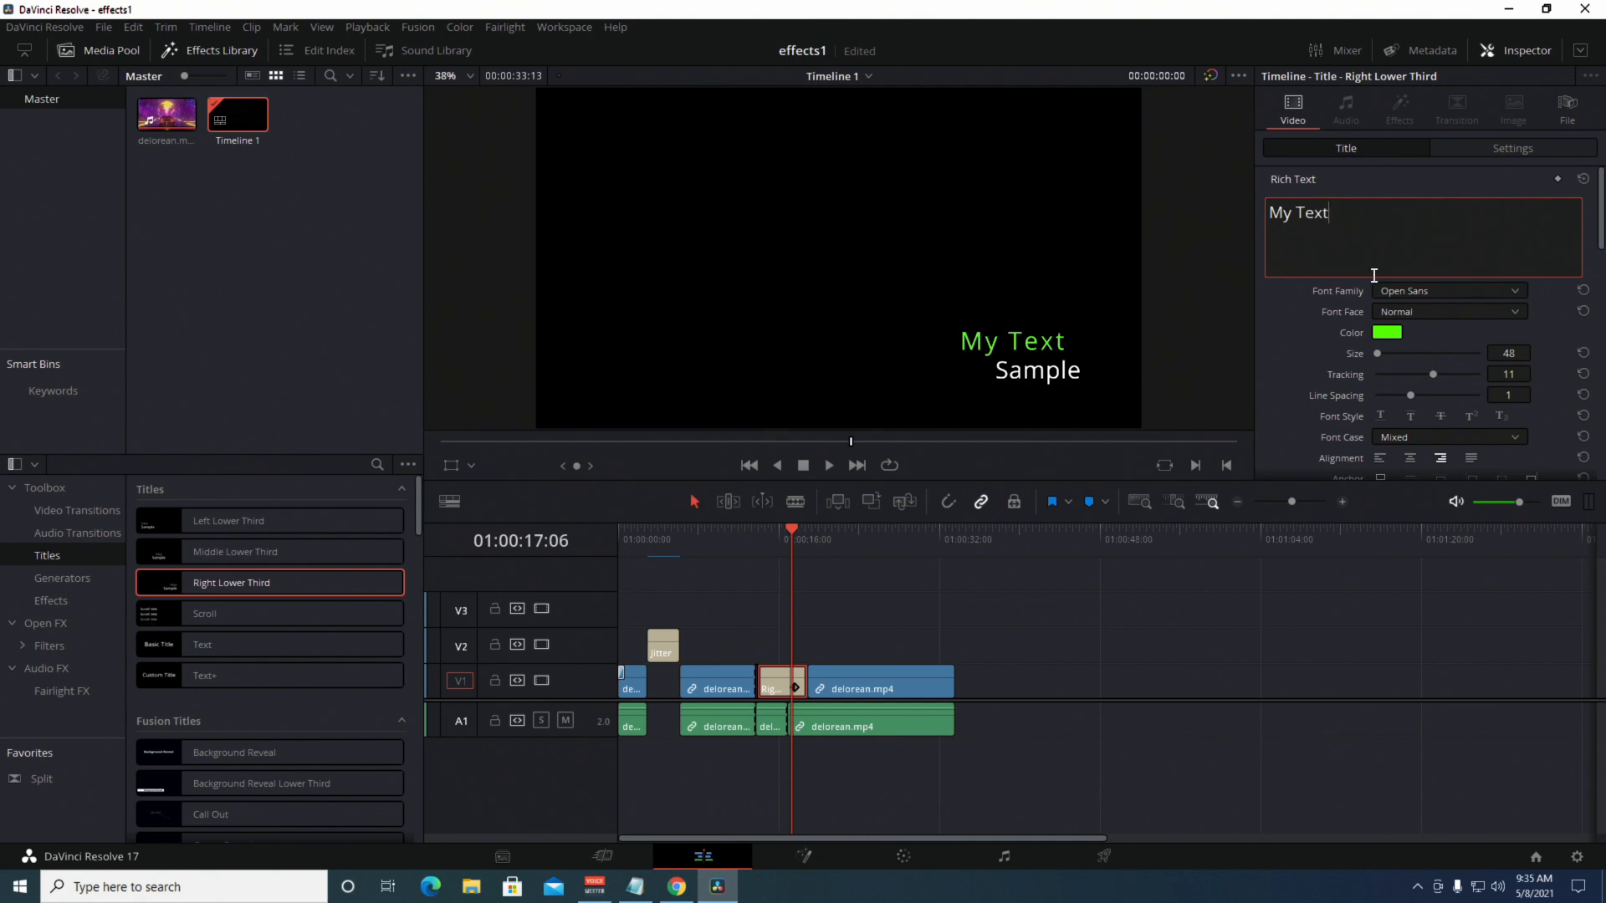
Set the Right Lower Third title's background opacity to 47.
scroll(1472, 325, "down", 10)
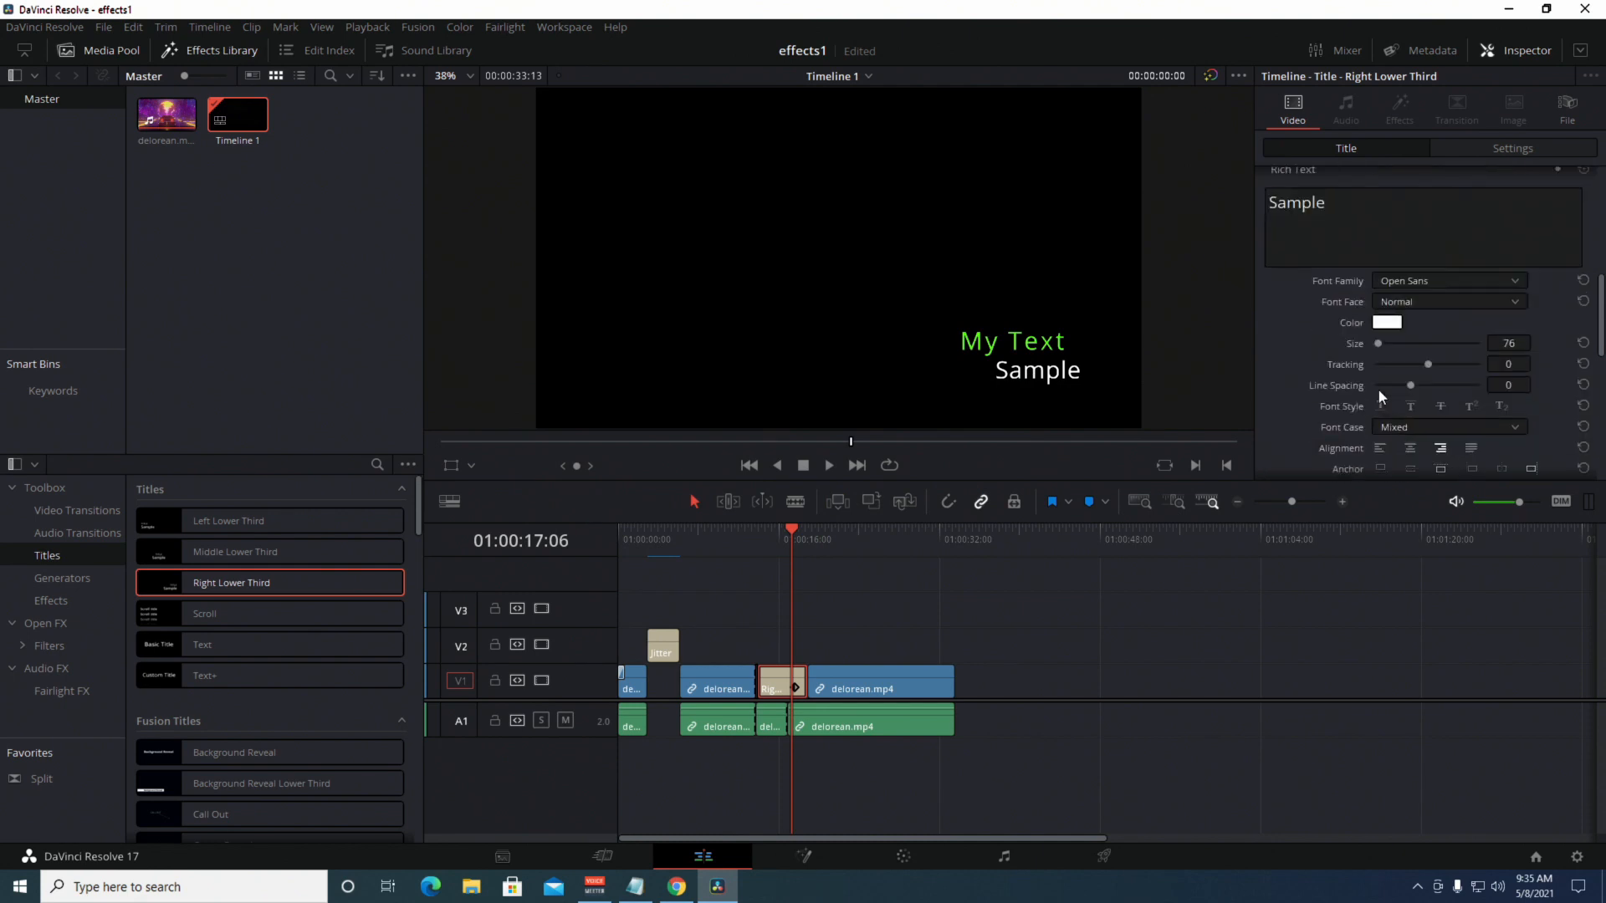
scroll(1384, 395, "down", 8)
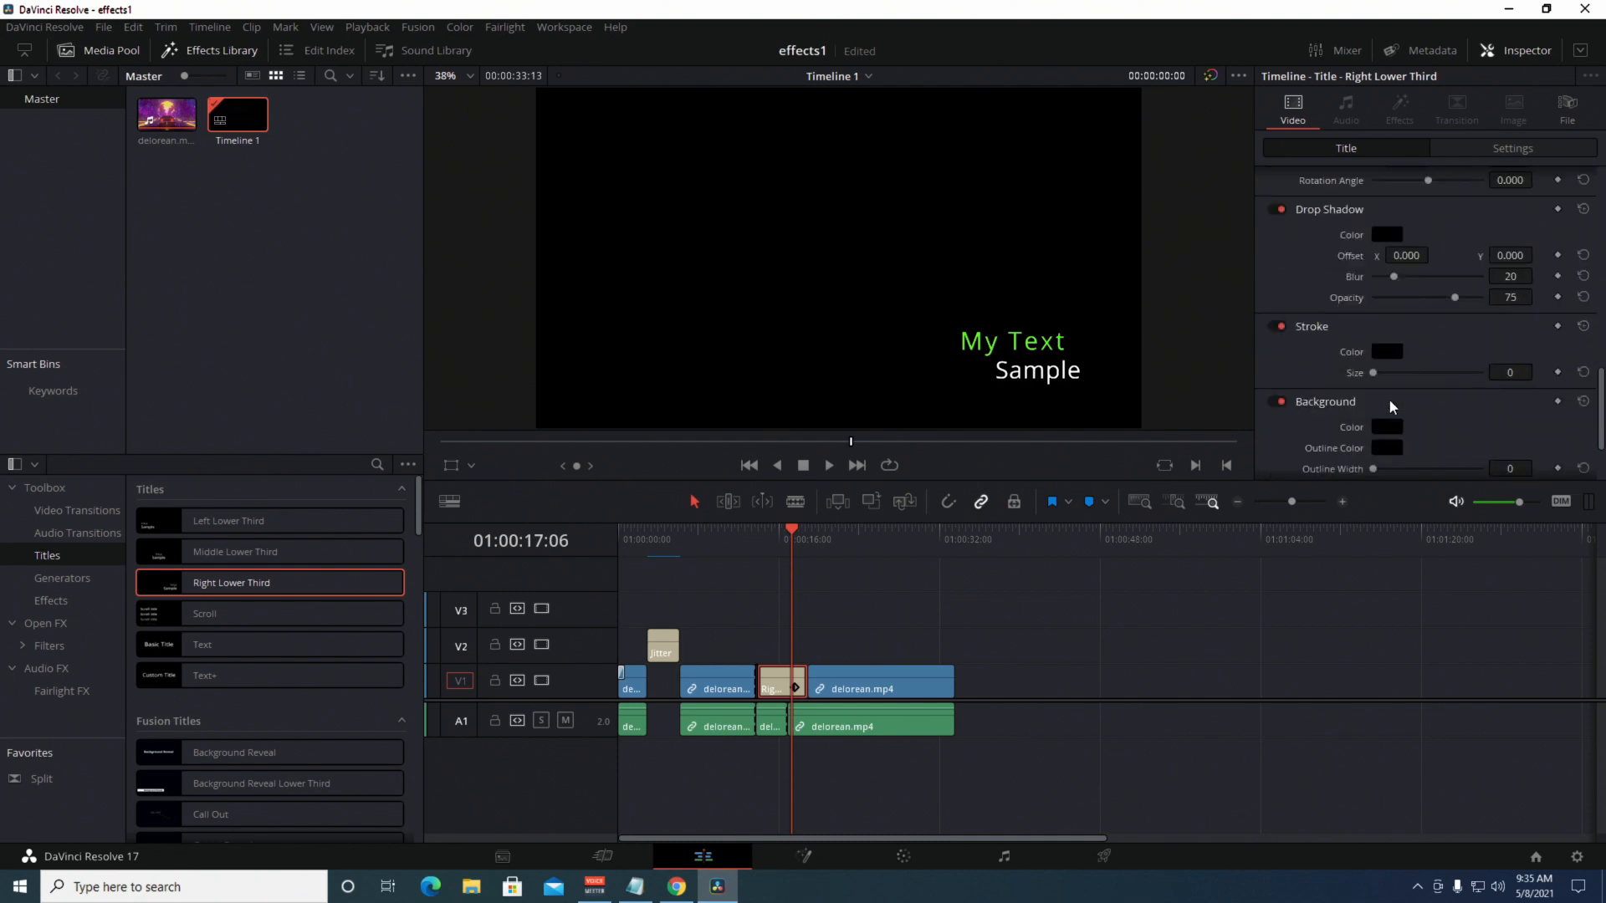
scroll(1392, 408, "down", 1)
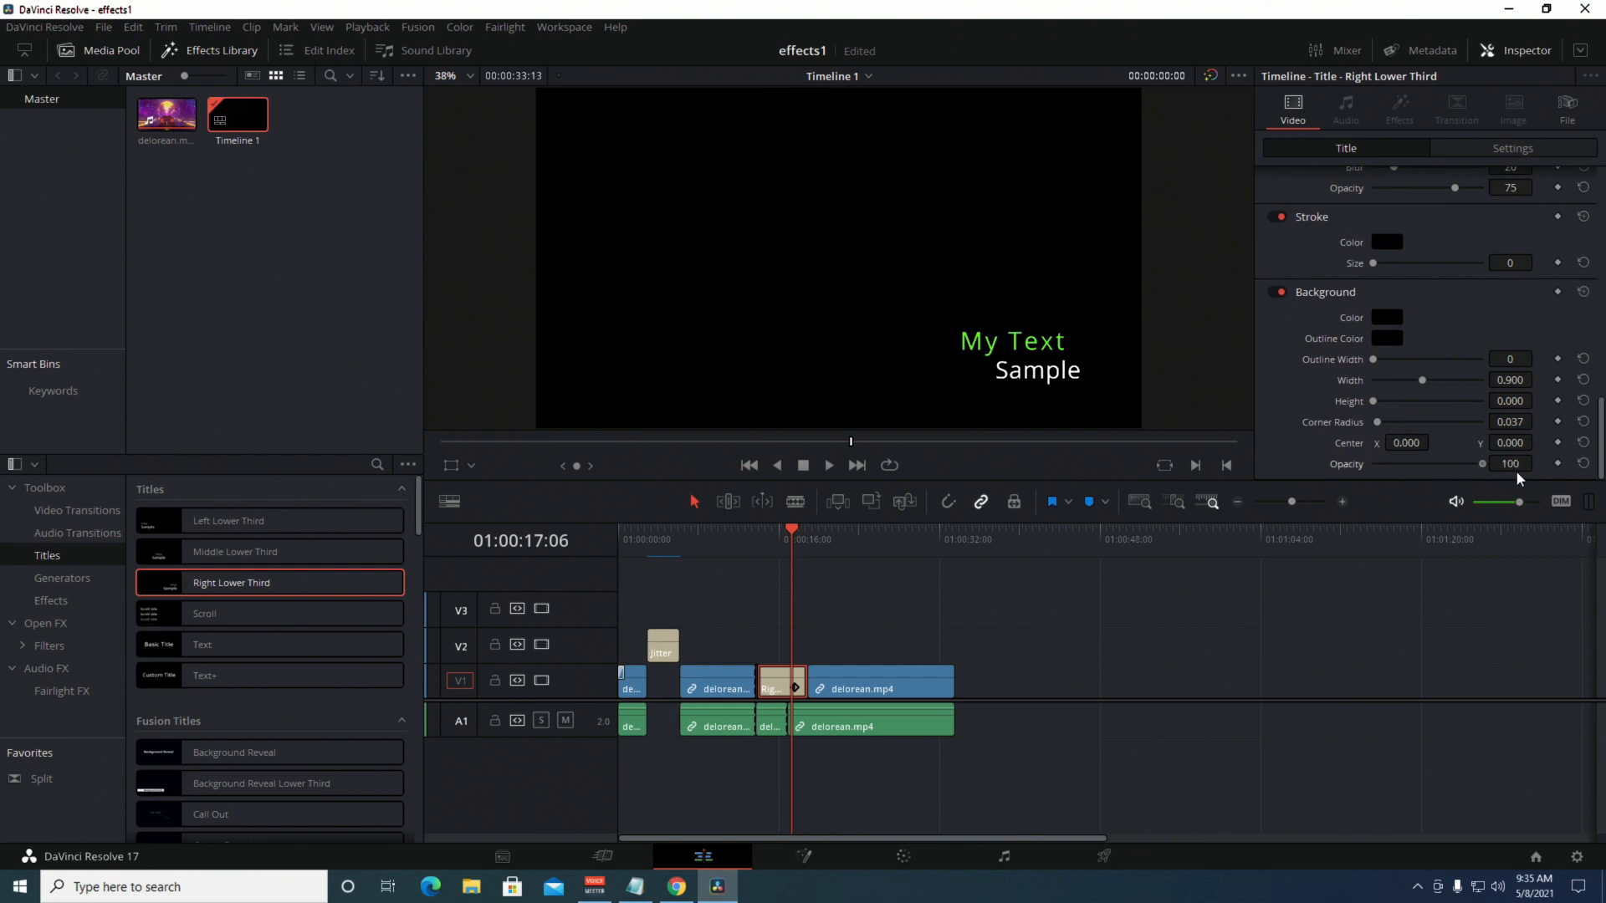
left_click_drag(1481, 464, 1413, 465)
Play the restyled title from 01:00:12:20 and return the playhead to 01:00:13:16.
left_click_drag(795, 532, 745, 536)
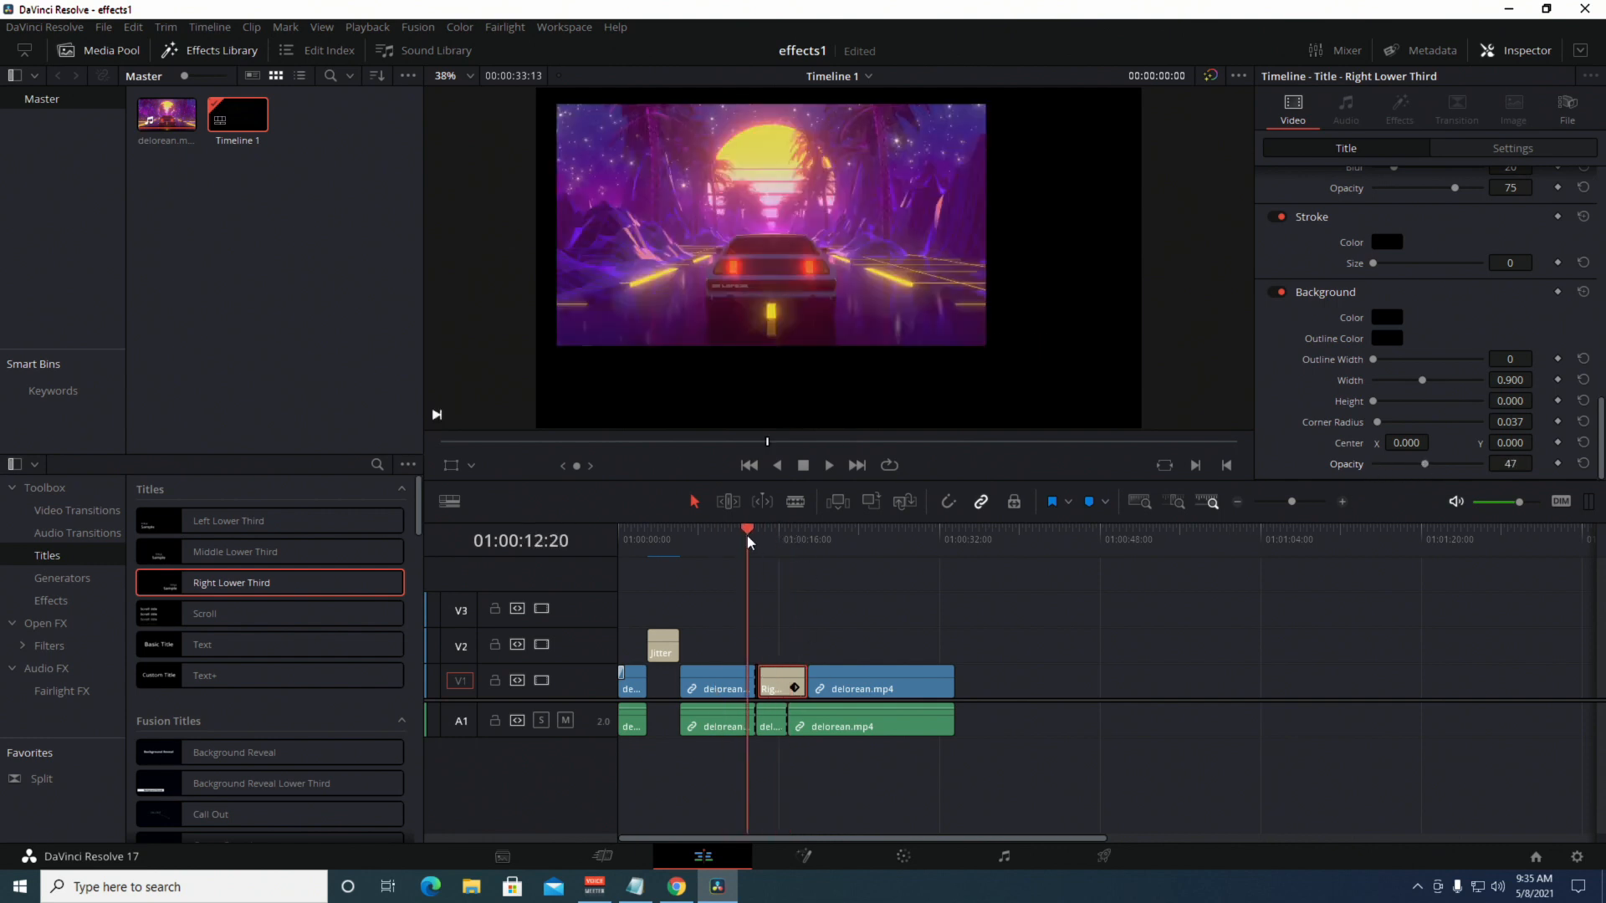
key("space")
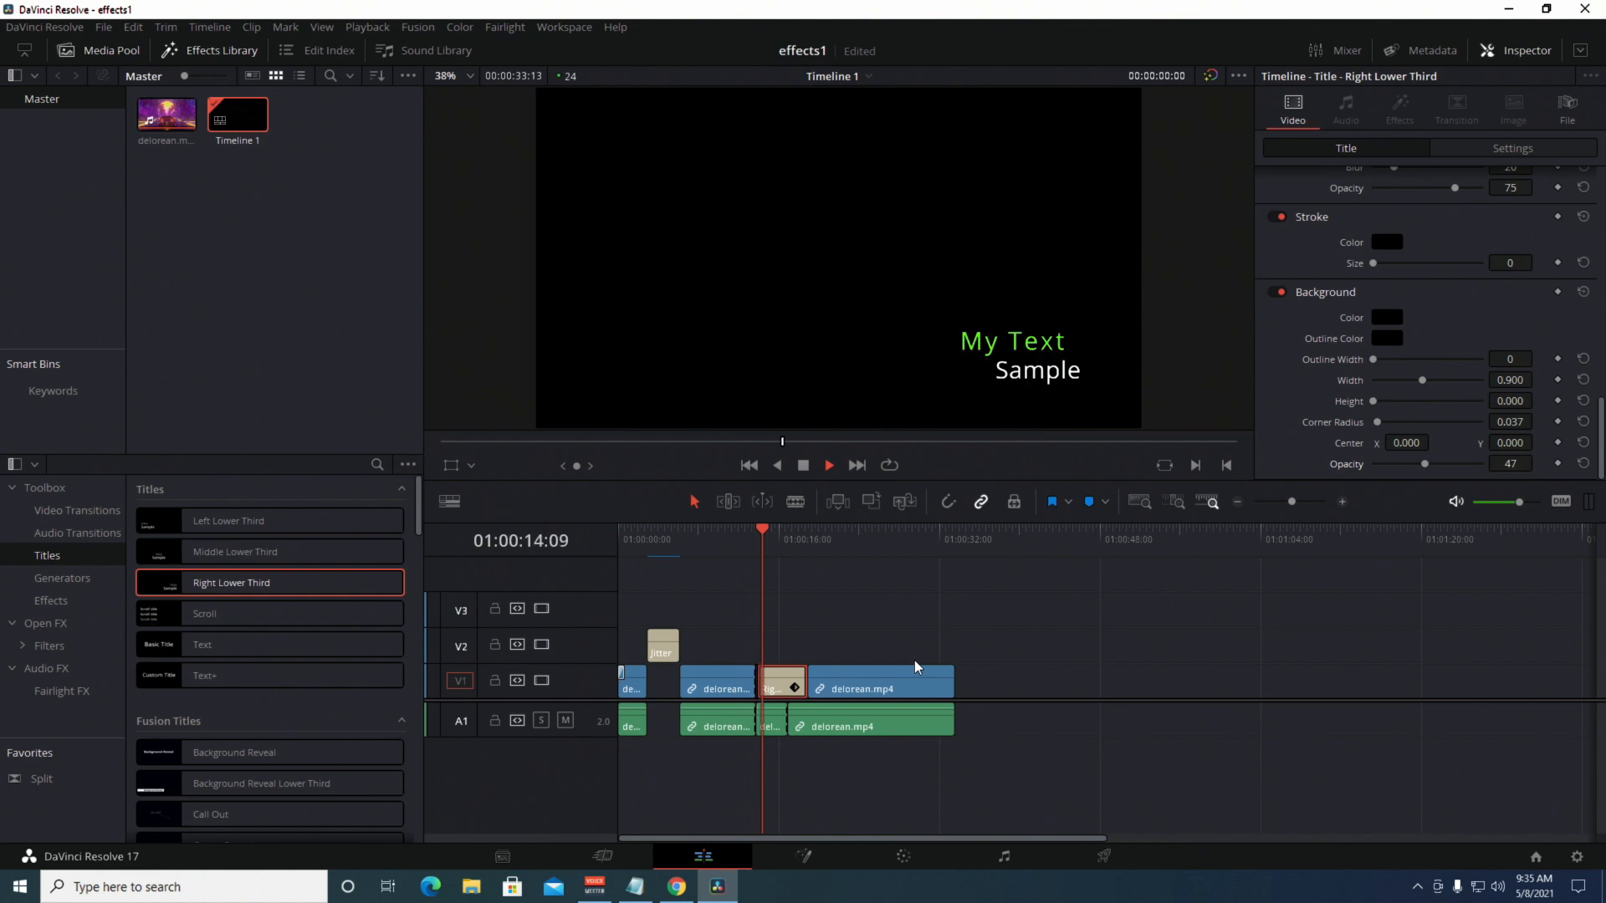
key("space")
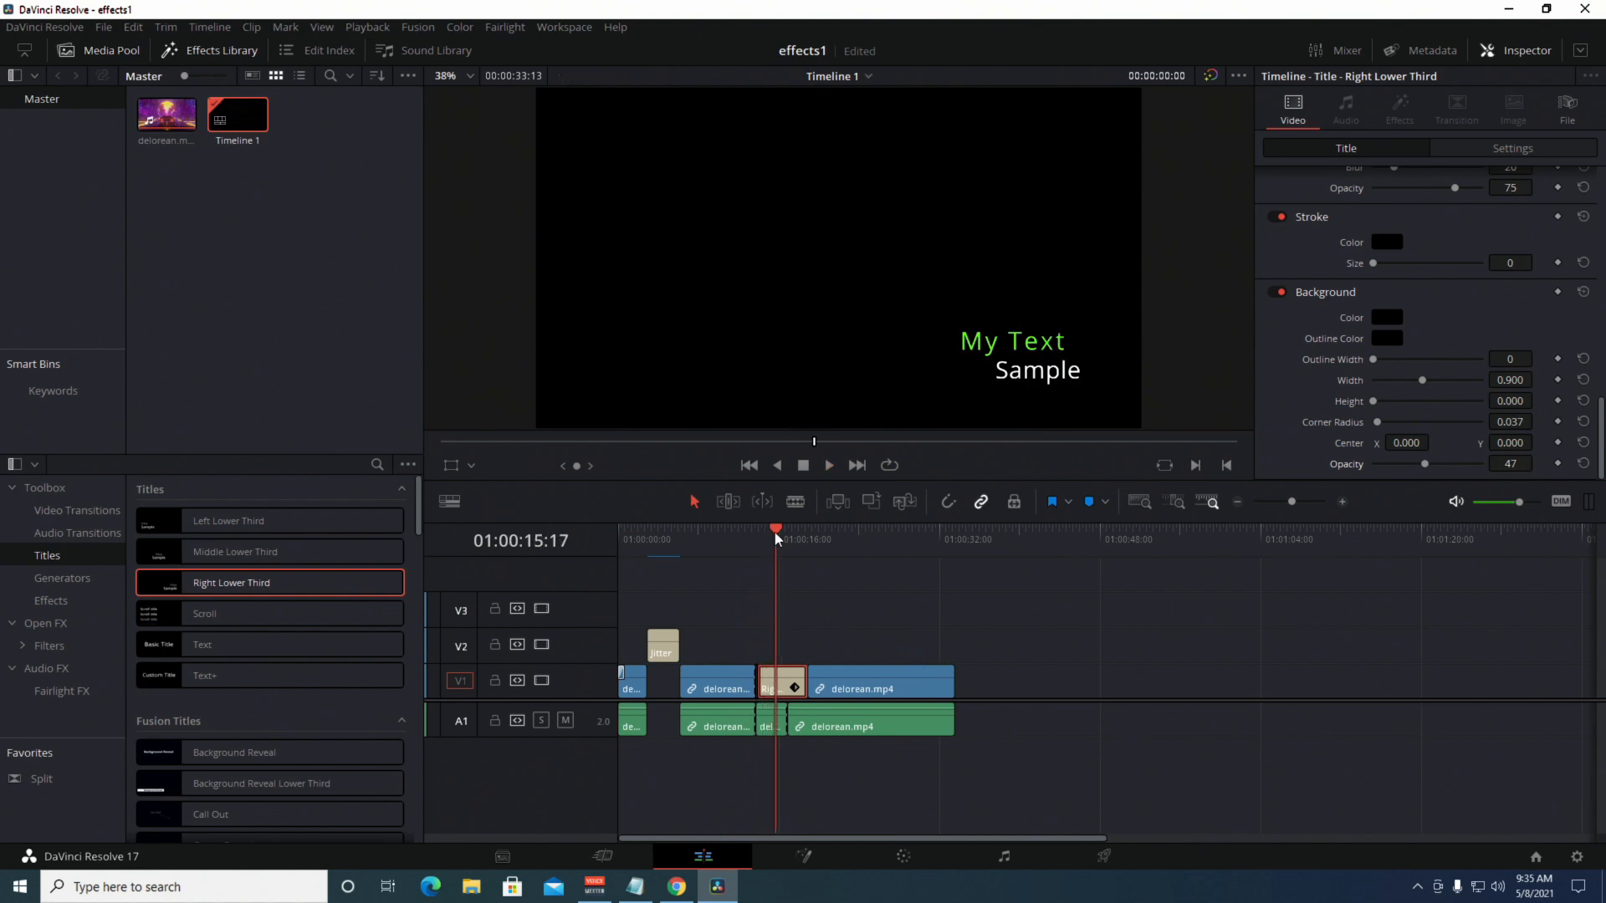
left_click_drag(775, 532, 755, 532)
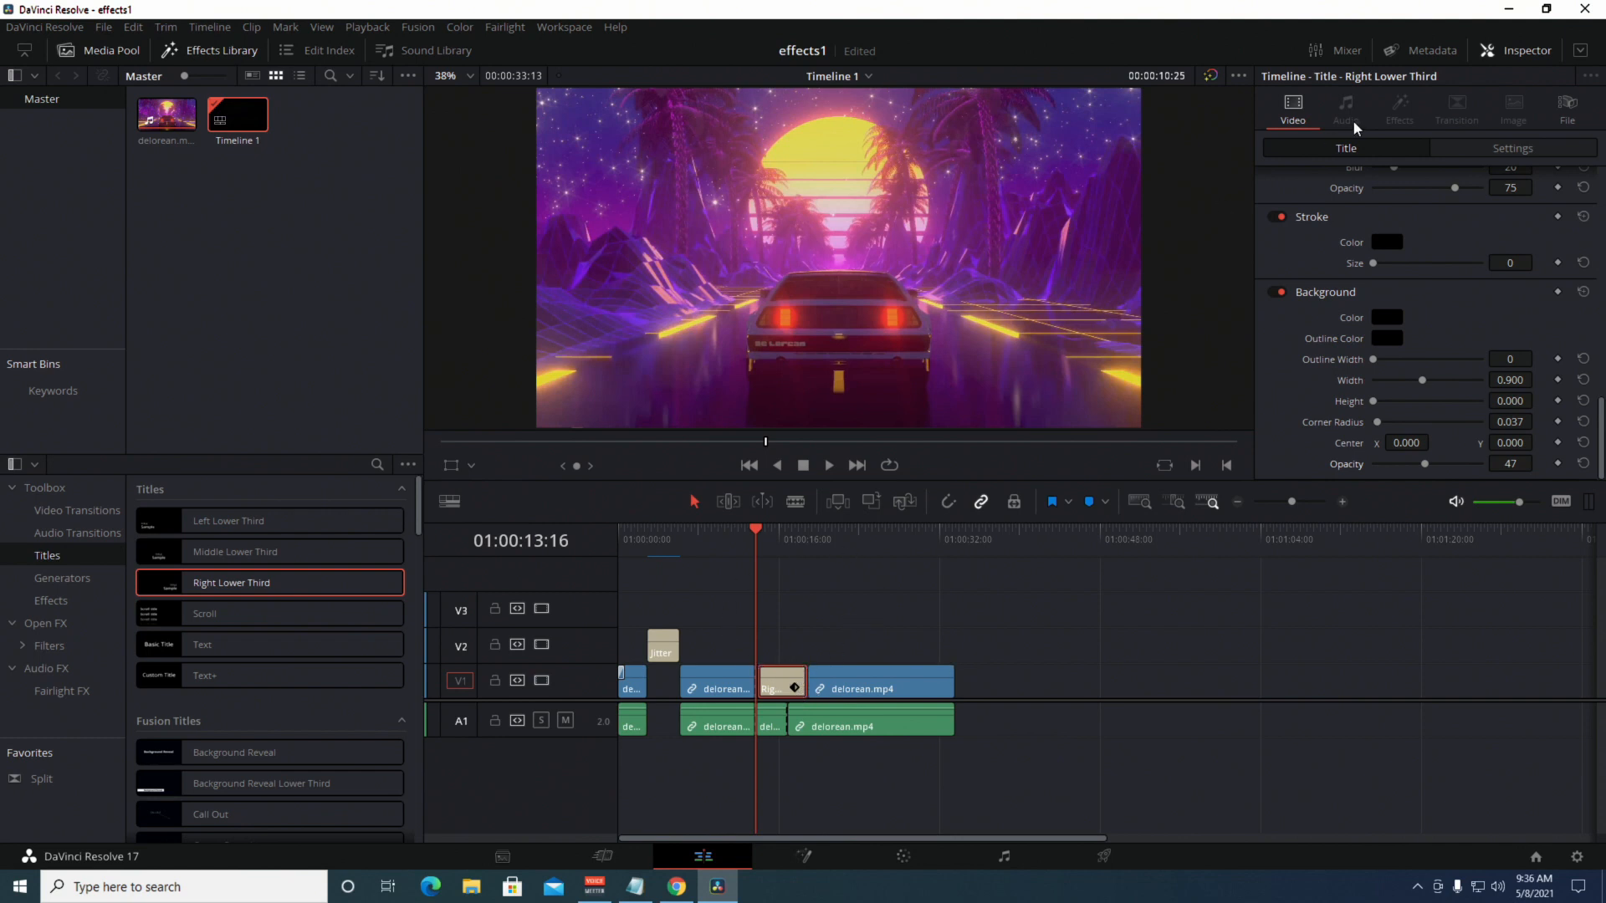
Ripple-delete the Right Lower Third title and undo the edits back to the point before it was placed over the short segment.
key("Delete")
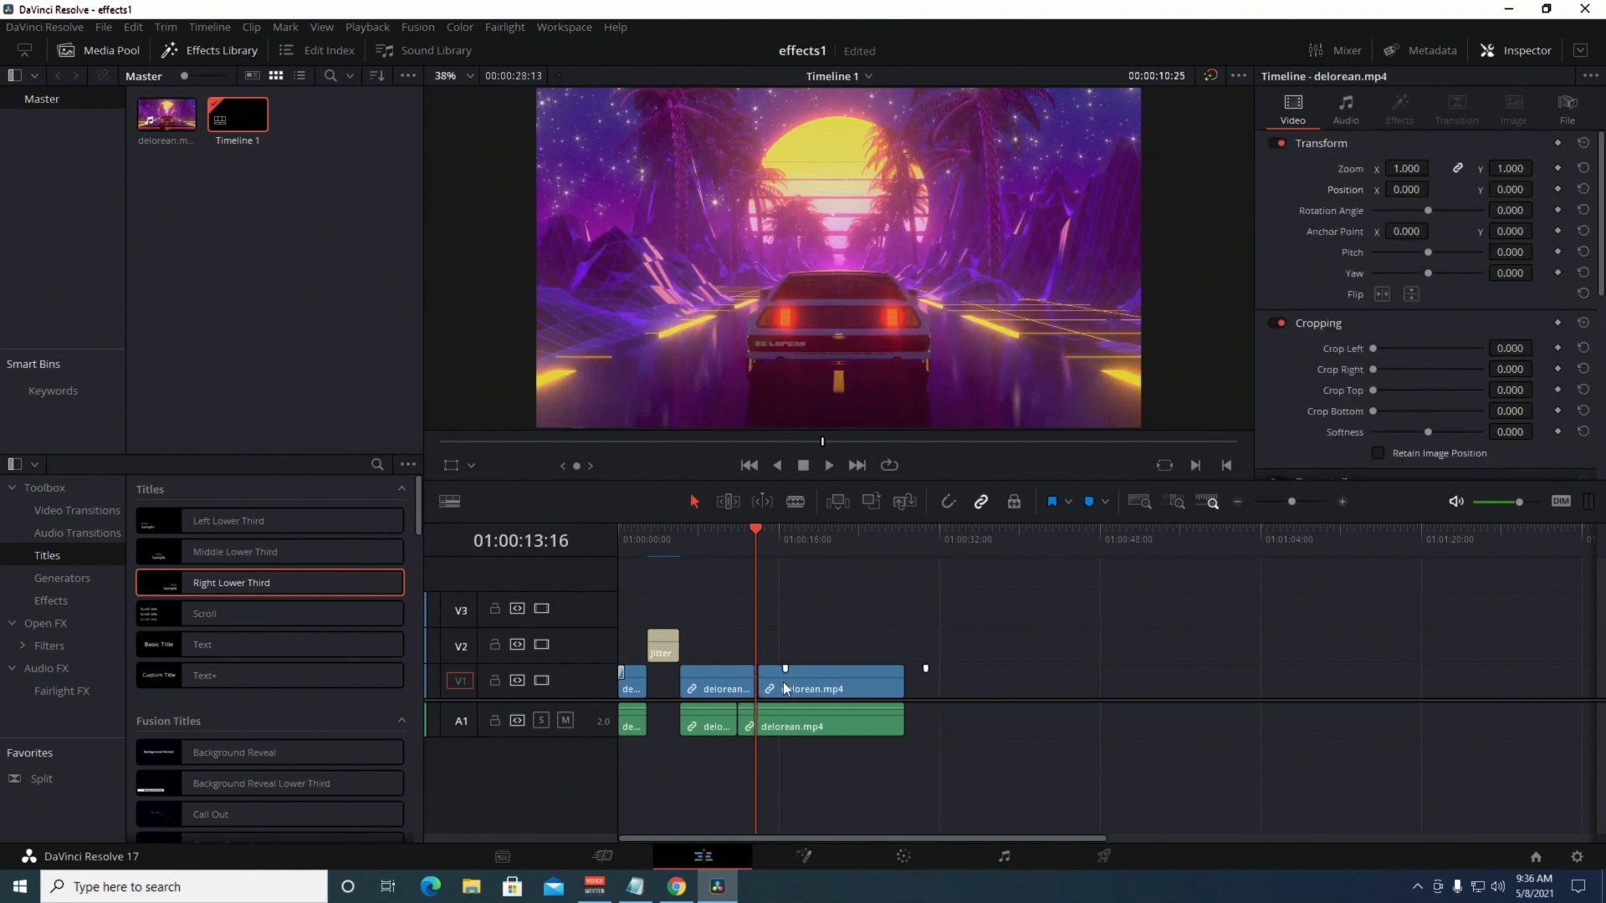
key("ctrl+z")
key("ctrl+z")
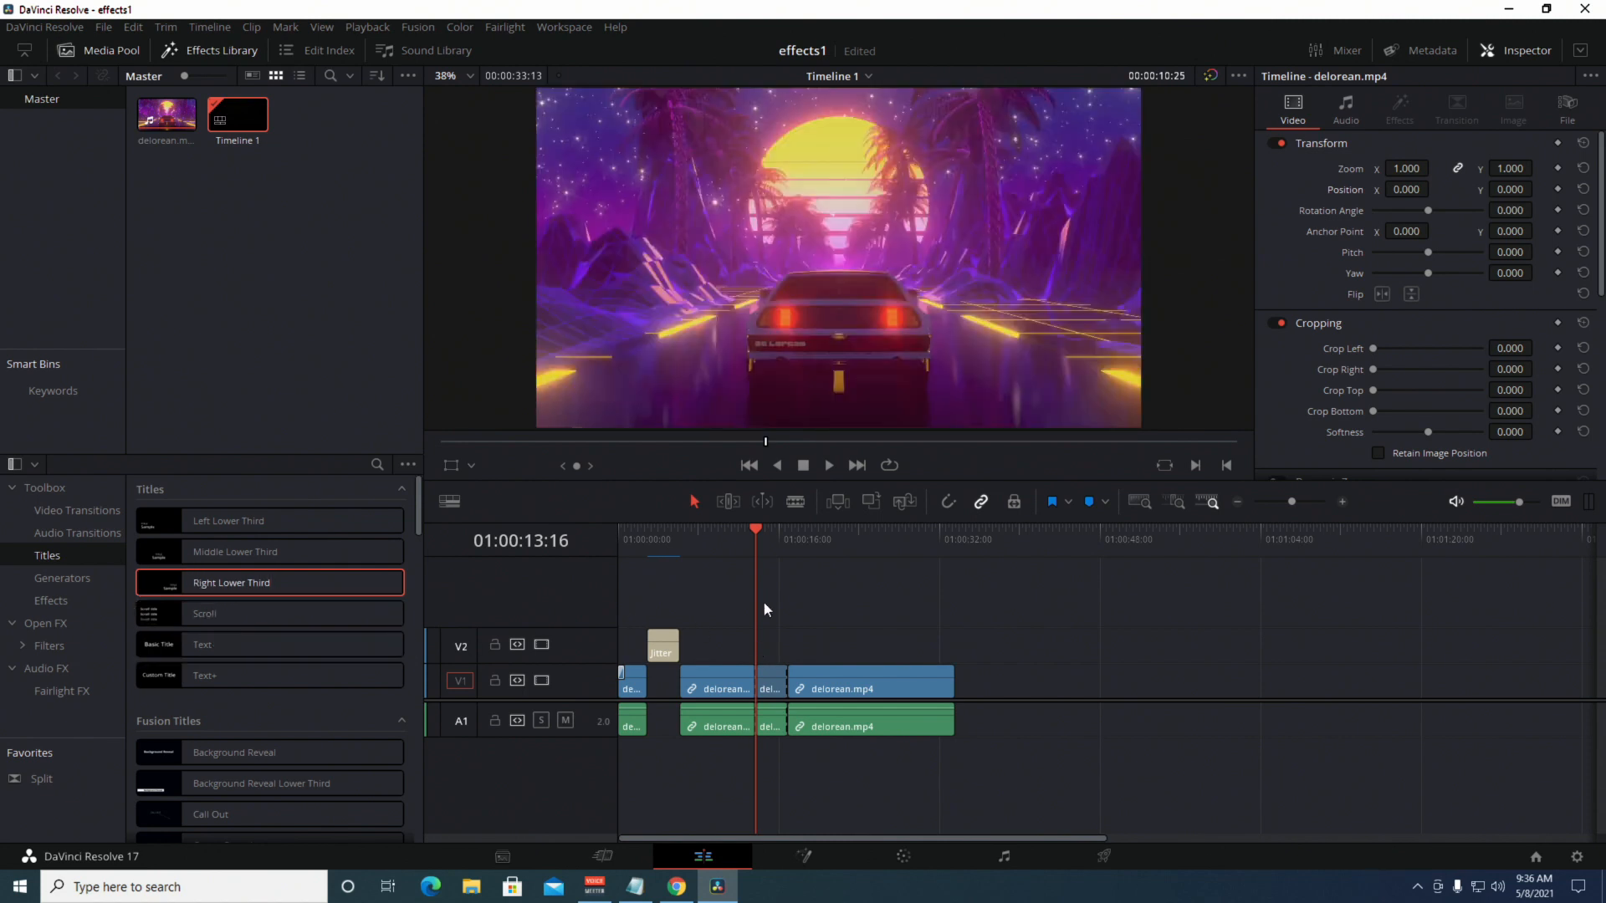
At 01:00:14:00, set the short delorean.mp4 segment's zoom to 0.400 and its position to X -500, Y 259.
left_click_drag(757, 520, 759, 533)
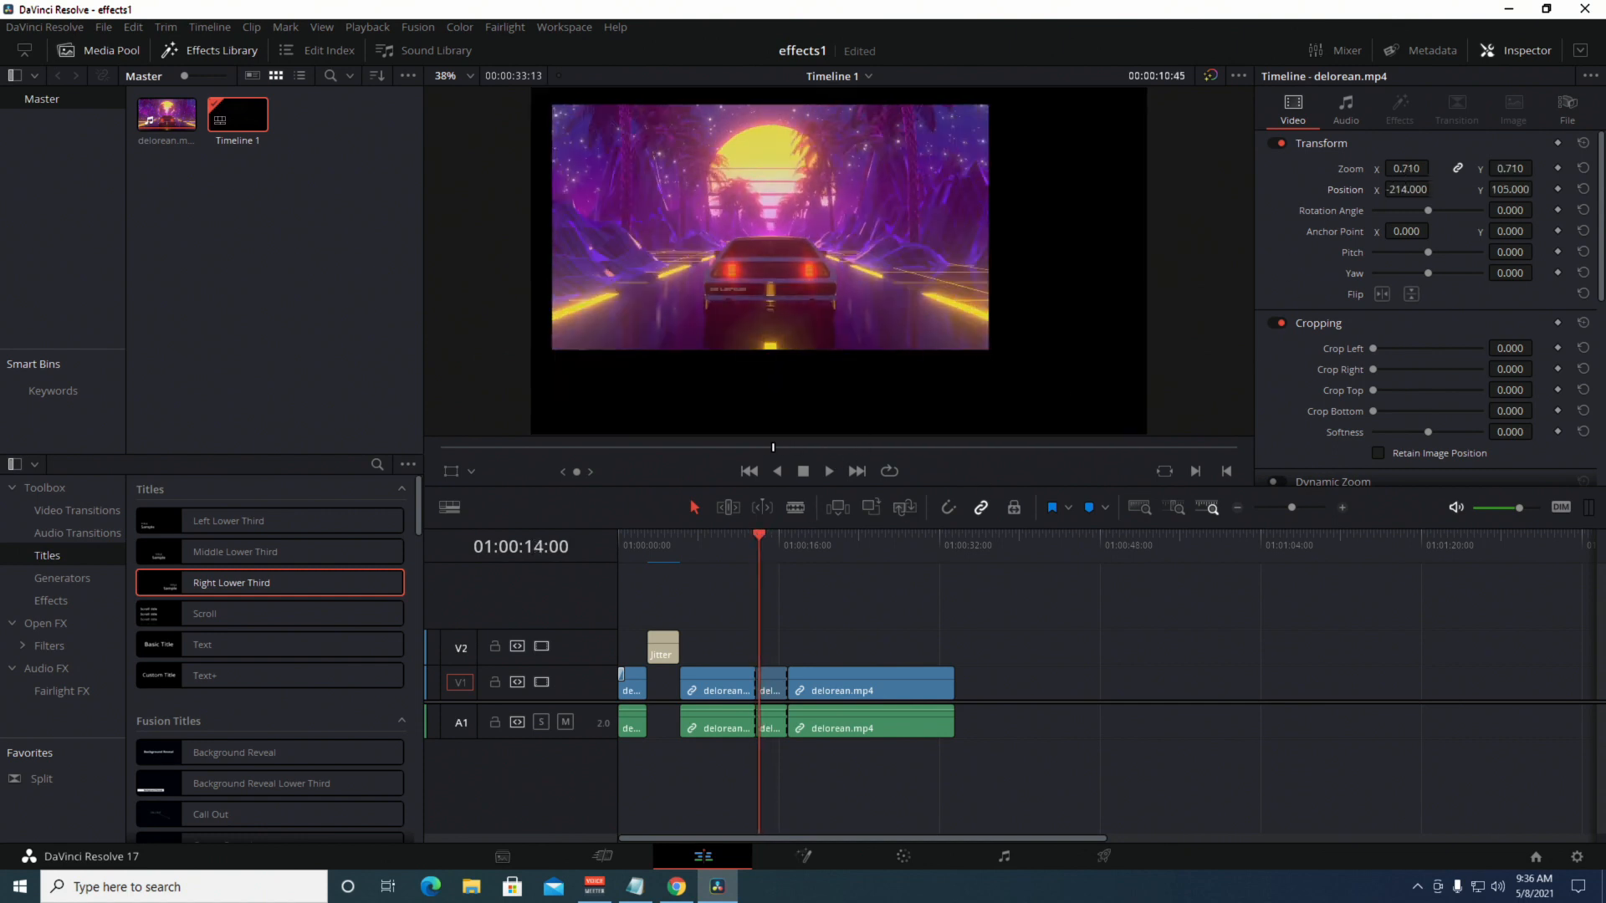
left_click_drag(1406, 190, 1388, 189)
mouse_move(1504, 189)
left_mouse_down()
mouse_move(1537, 188)
mouse_move(1480, 168)
mouse_move(1496, 168)
left_mouse_up()
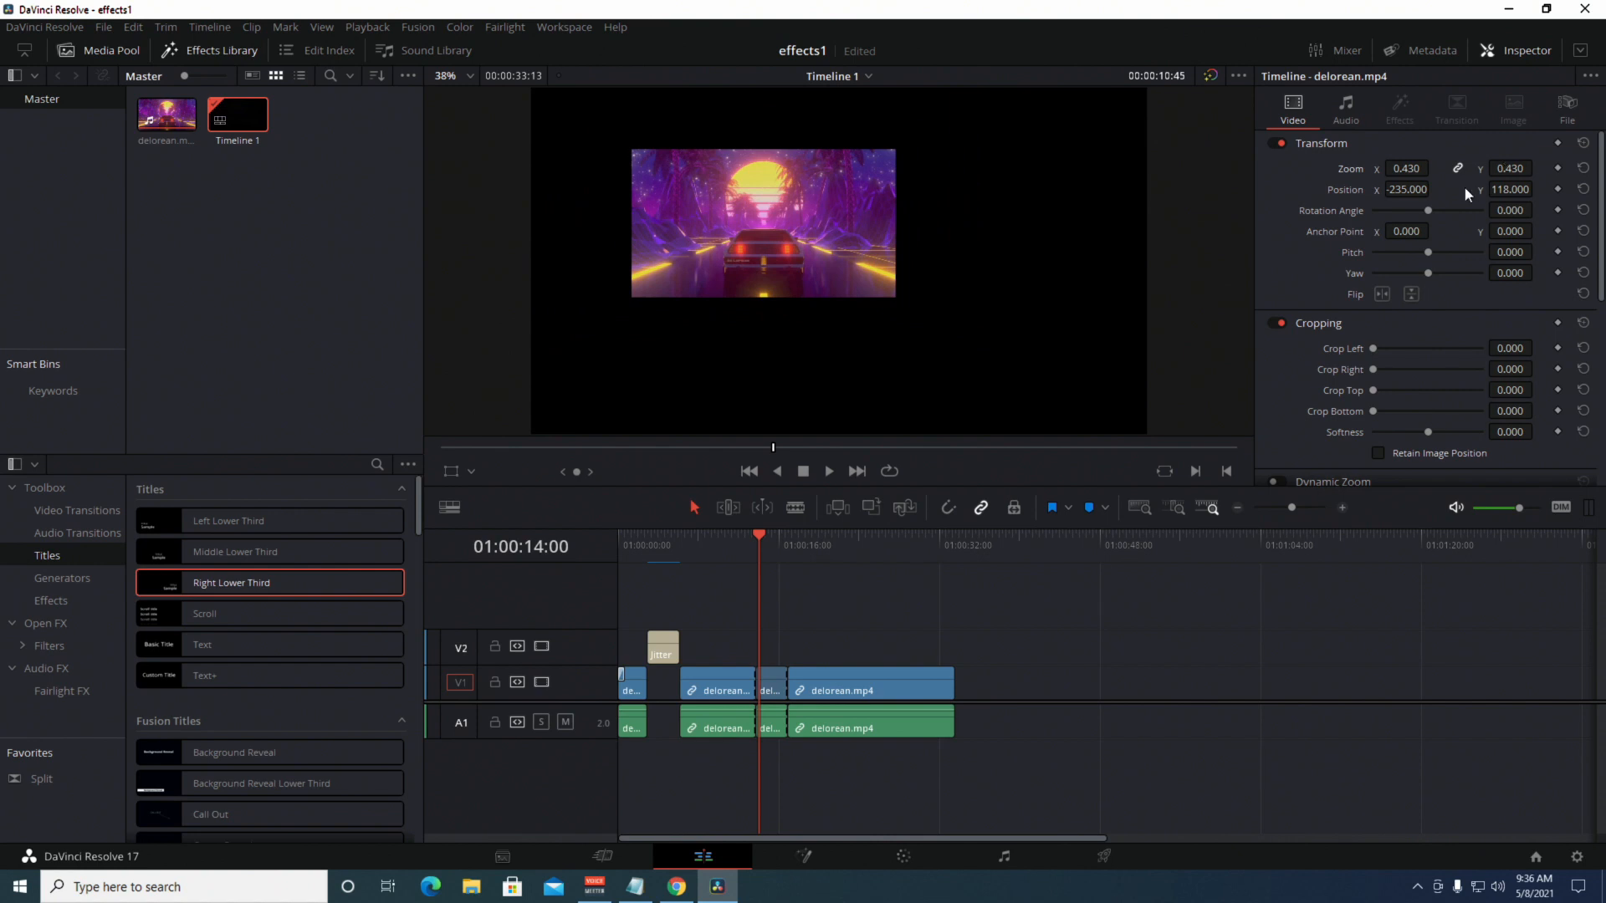
left_click_drag(1406, 189, 1372, 189)
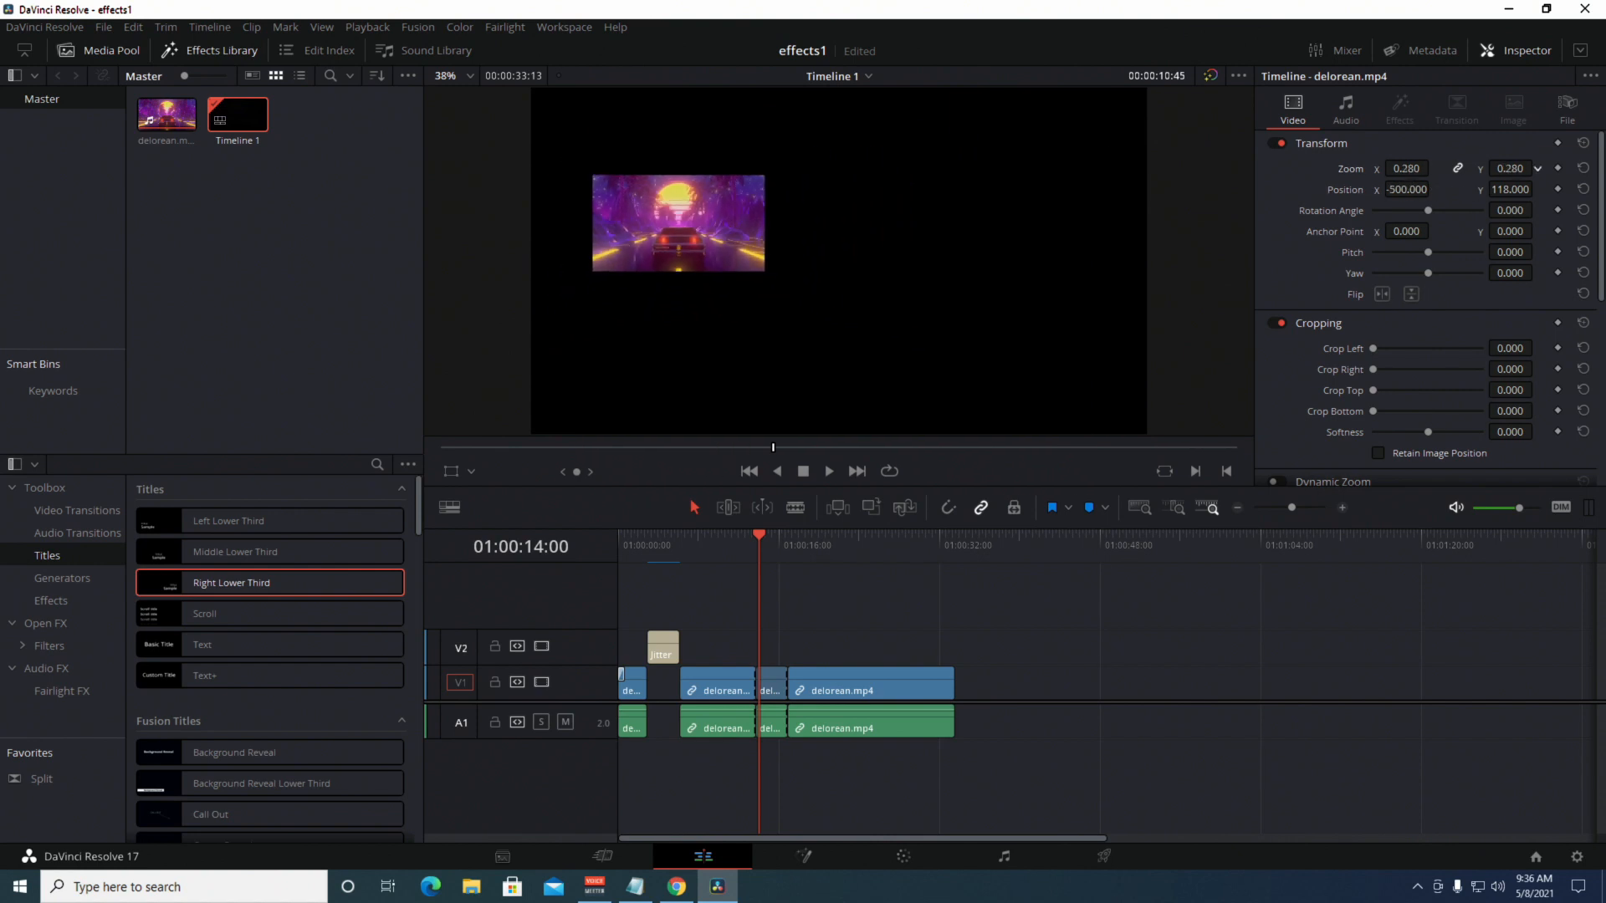
mouse_move(1537, 168)
left_mouse_down()
mouse_move(1489, 189)
mouse_move(1405, 169)
mouse_move(1493, 196)
mouse_move(1558, 189)
left_mouse_up()
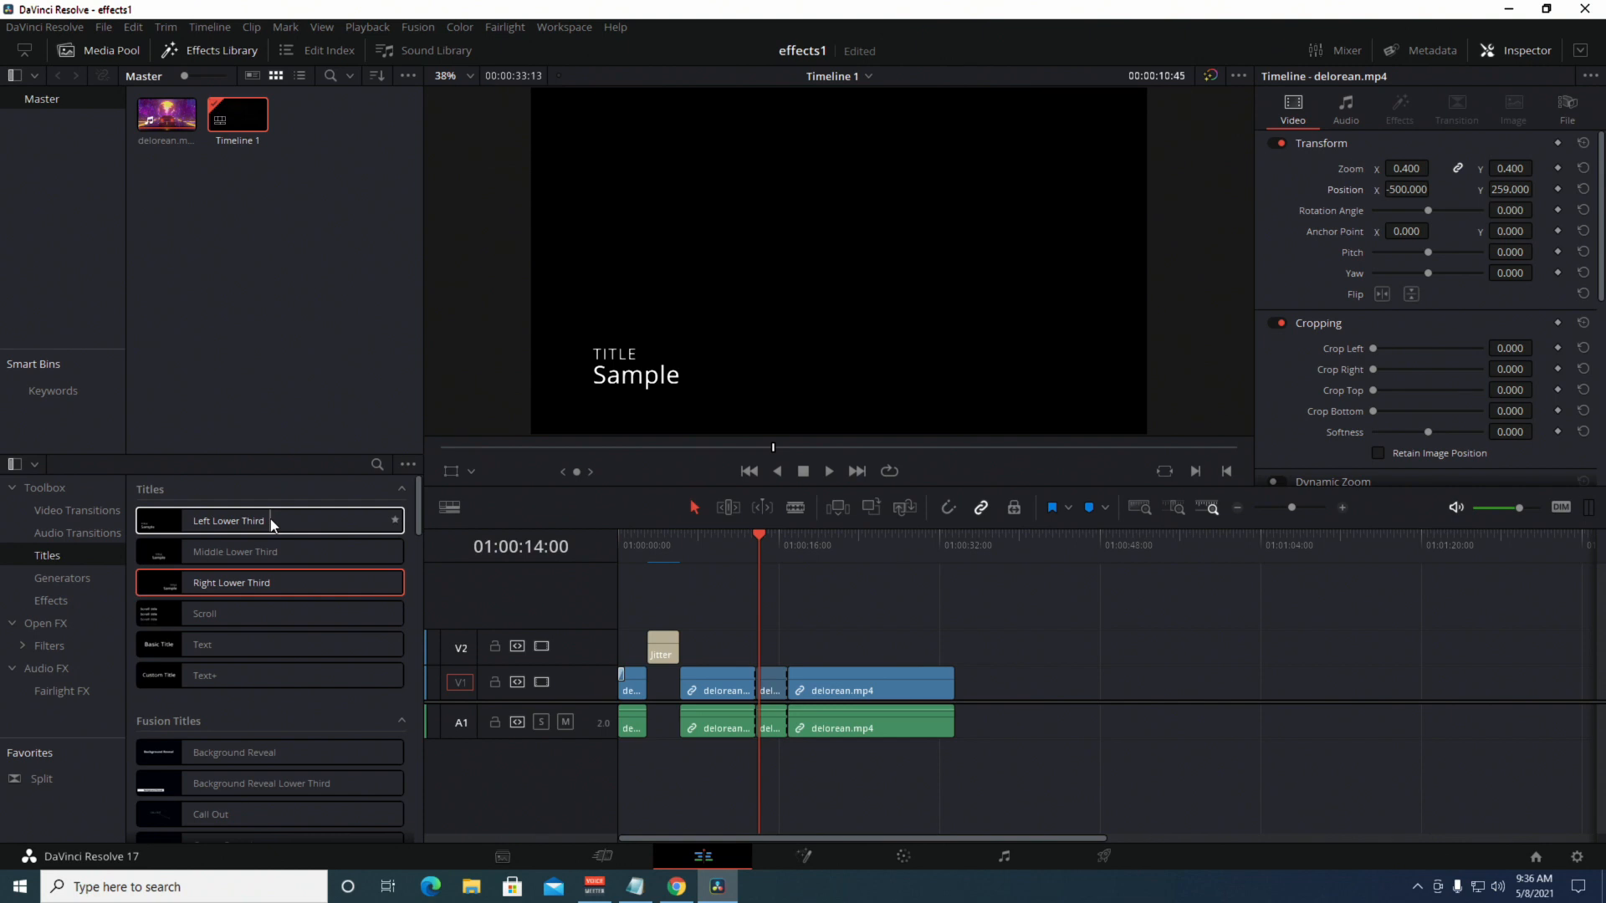
Place the Left Lower Third title on V2 above the short segment, turn snapping back on, and align the title's start with 01:00:14:00.
left_click_drag(269, 519, 755, 648)
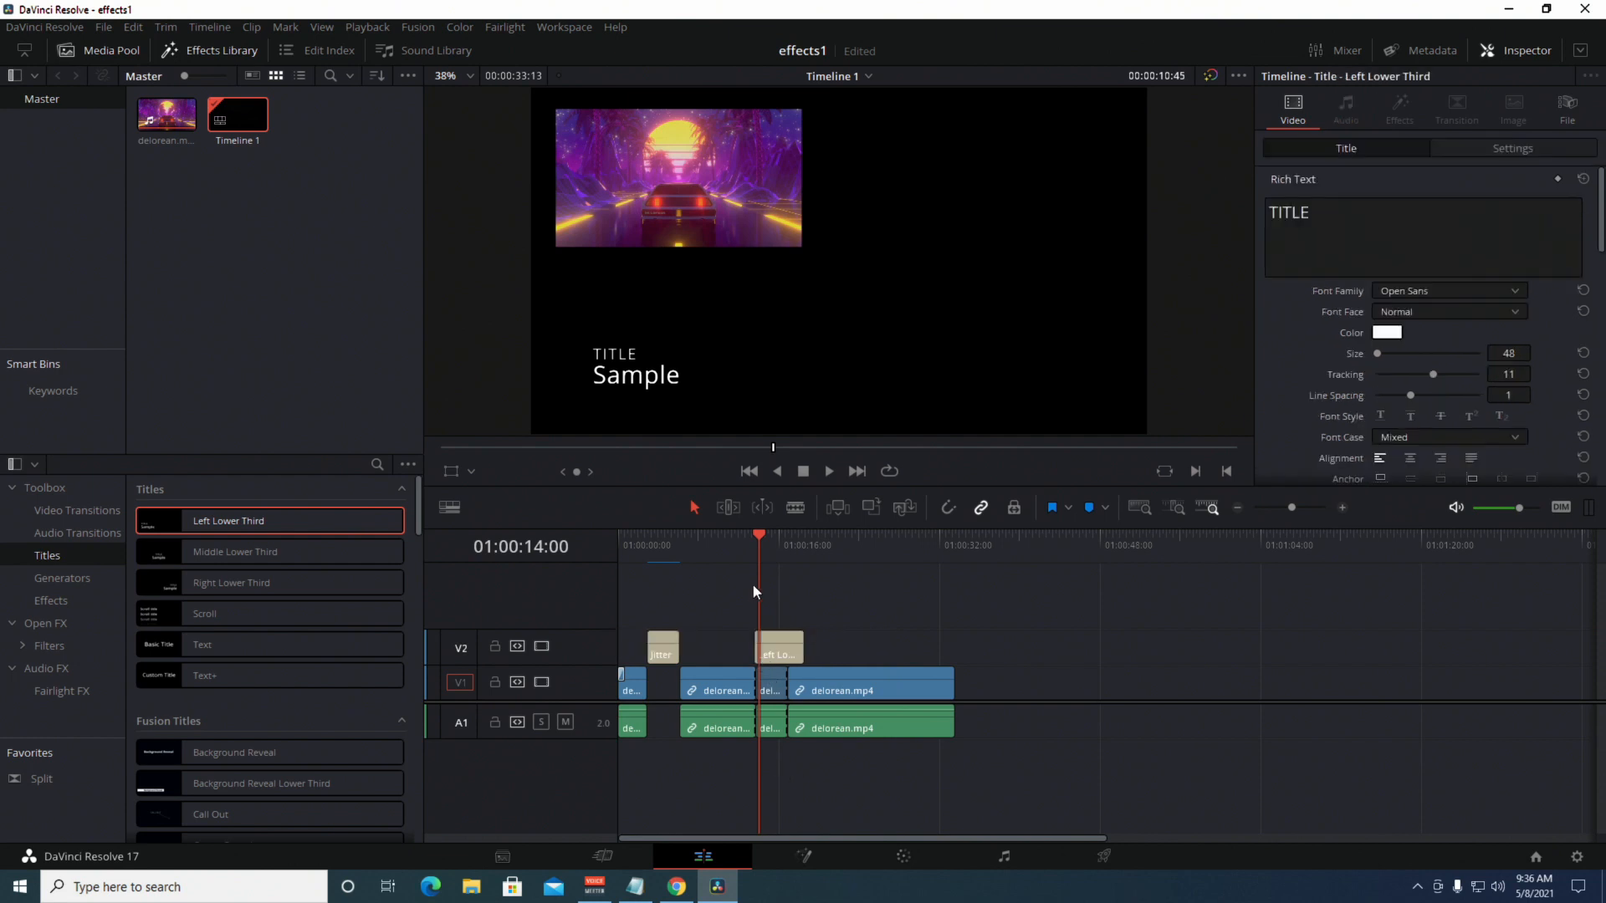
key("n")
left_click_drag(780, 648, 797, 648)
Play the timeline from 01:00:11:08 into the Left Lower Third title, stopping at 01:00:16:08.
mouse_move(759, 533)
left_mouse_down()
mouse_move(789, 540)
mouse_move(731, 535)
left_mouse_up()
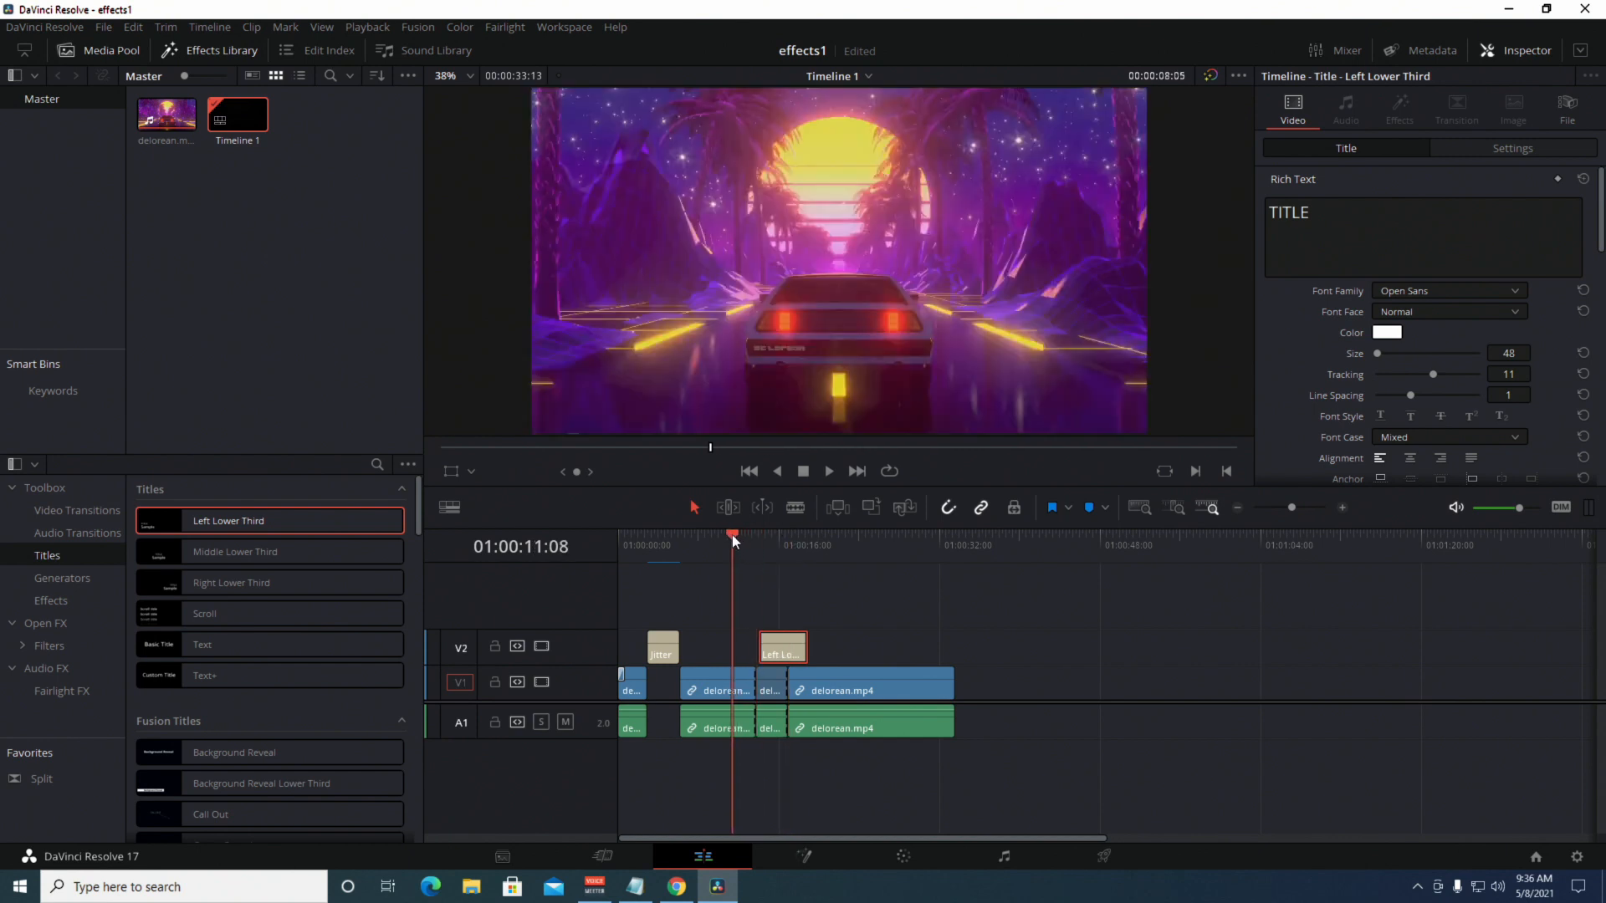
key("space")
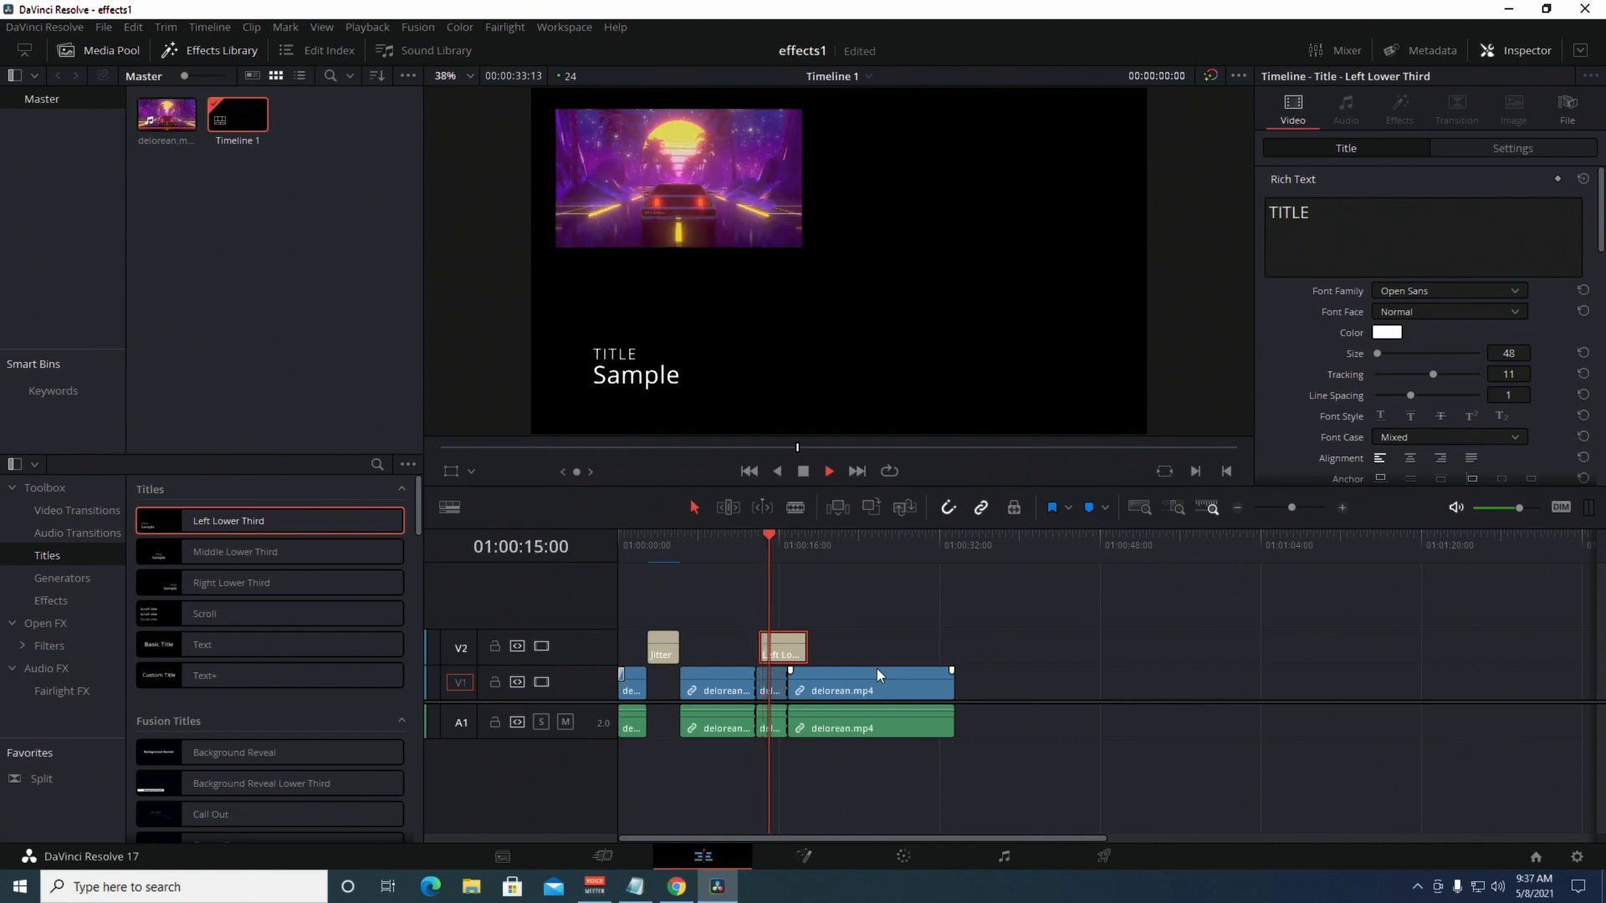
key("space")
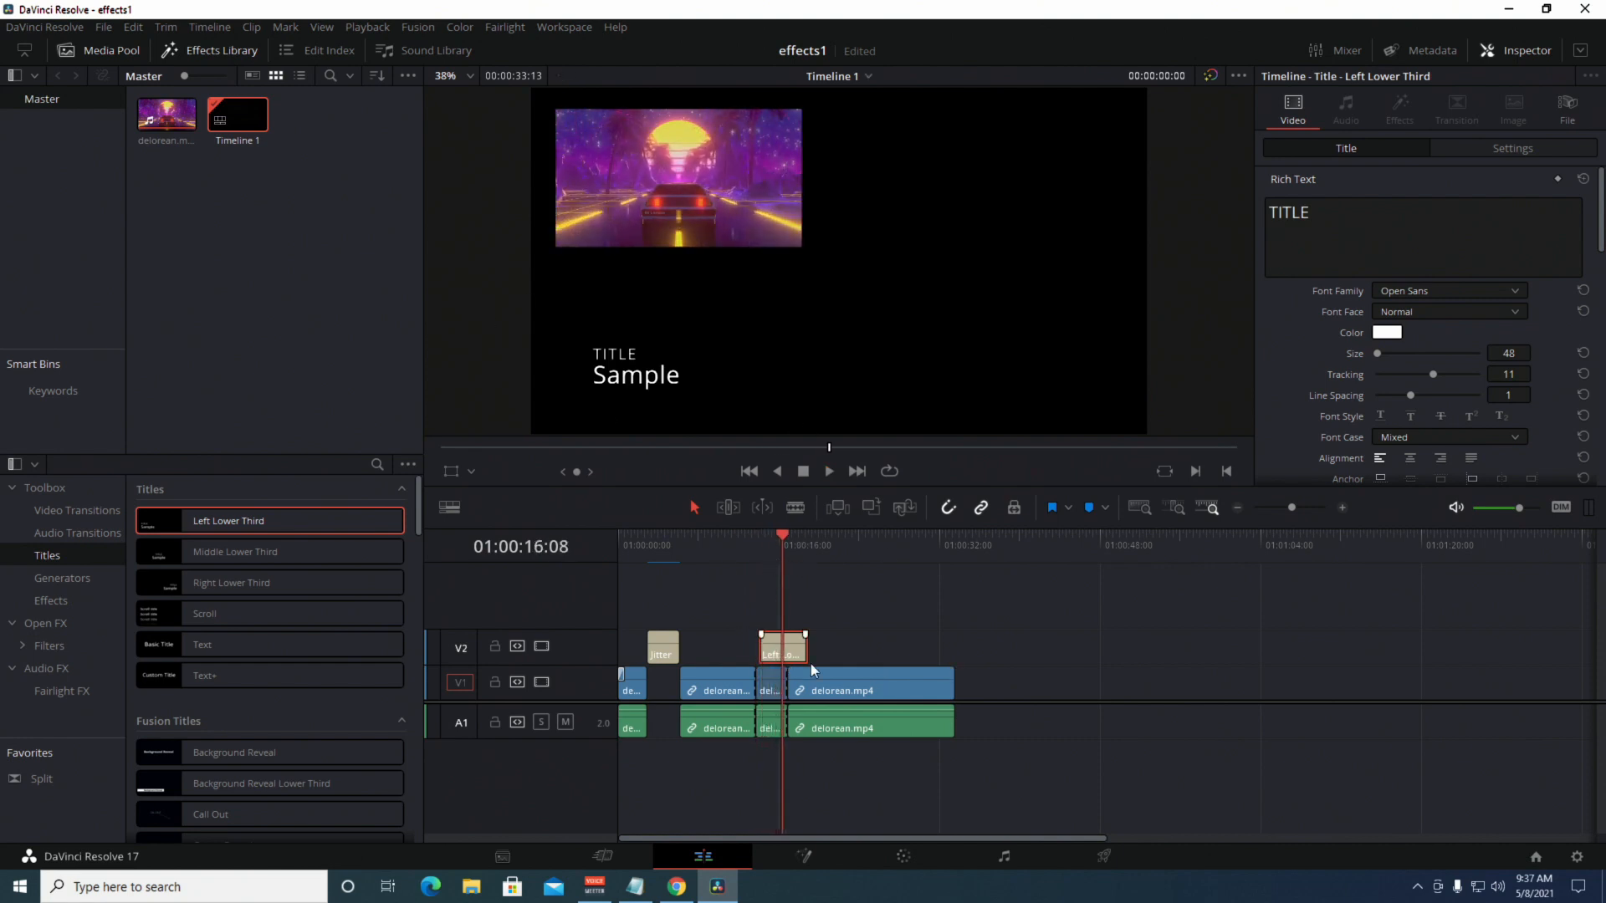
Align the Left Lower Third title's start with the short segment and play from 01:00:11:20, stopping at 01:00:16:13.
left_click_drag(776, 650, 773, 655)
left_click(757, 533)
left_click(736, 534)
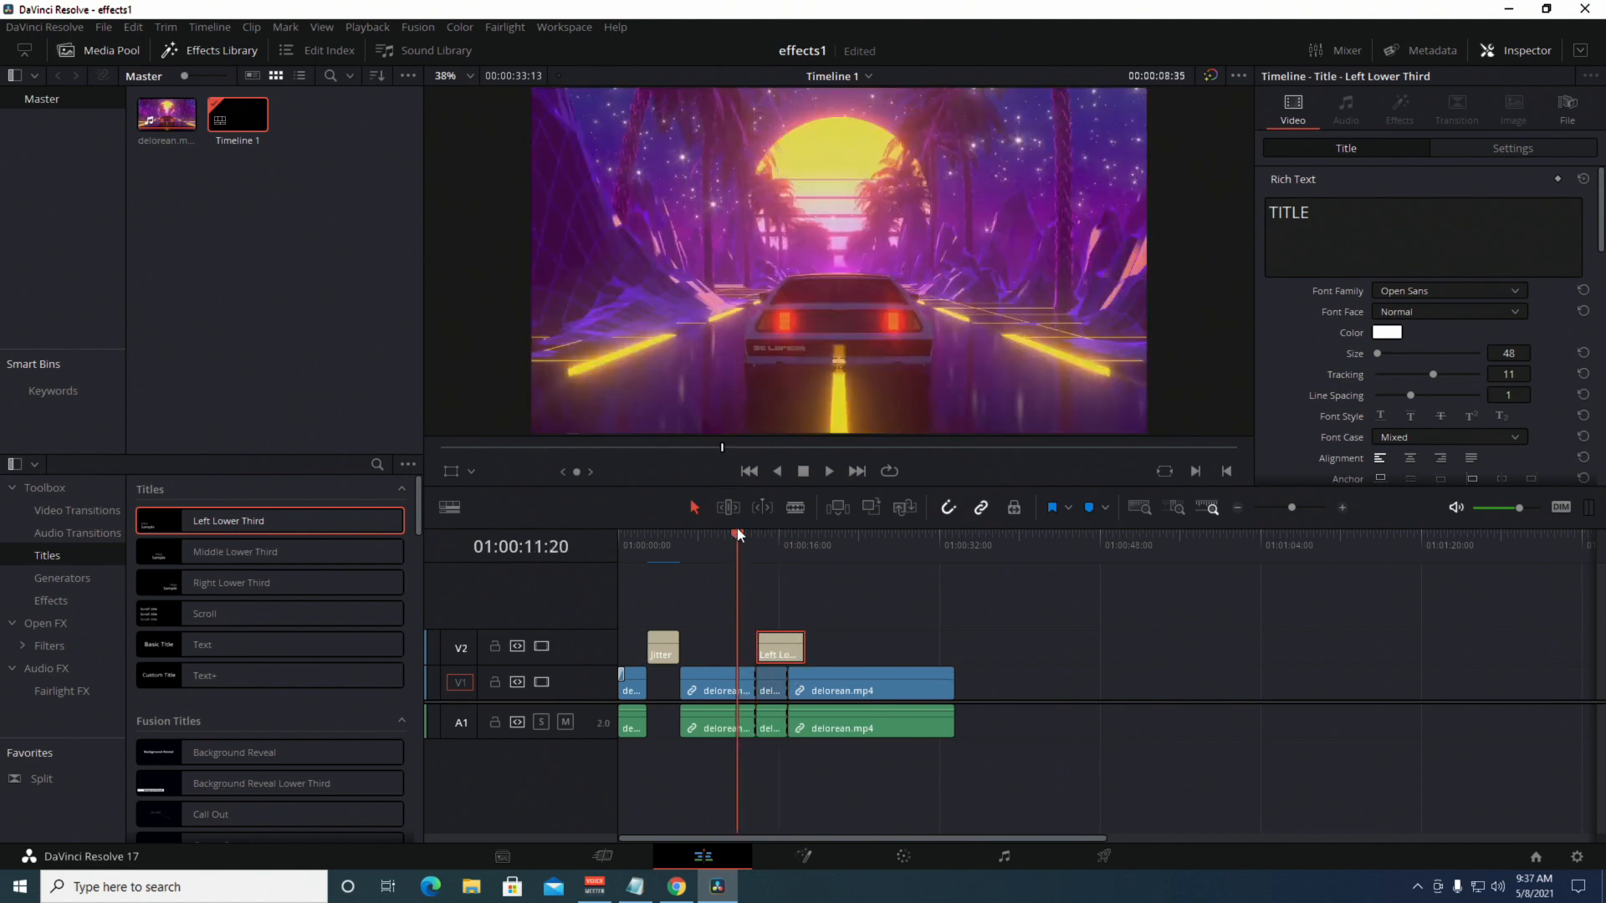
key("space")
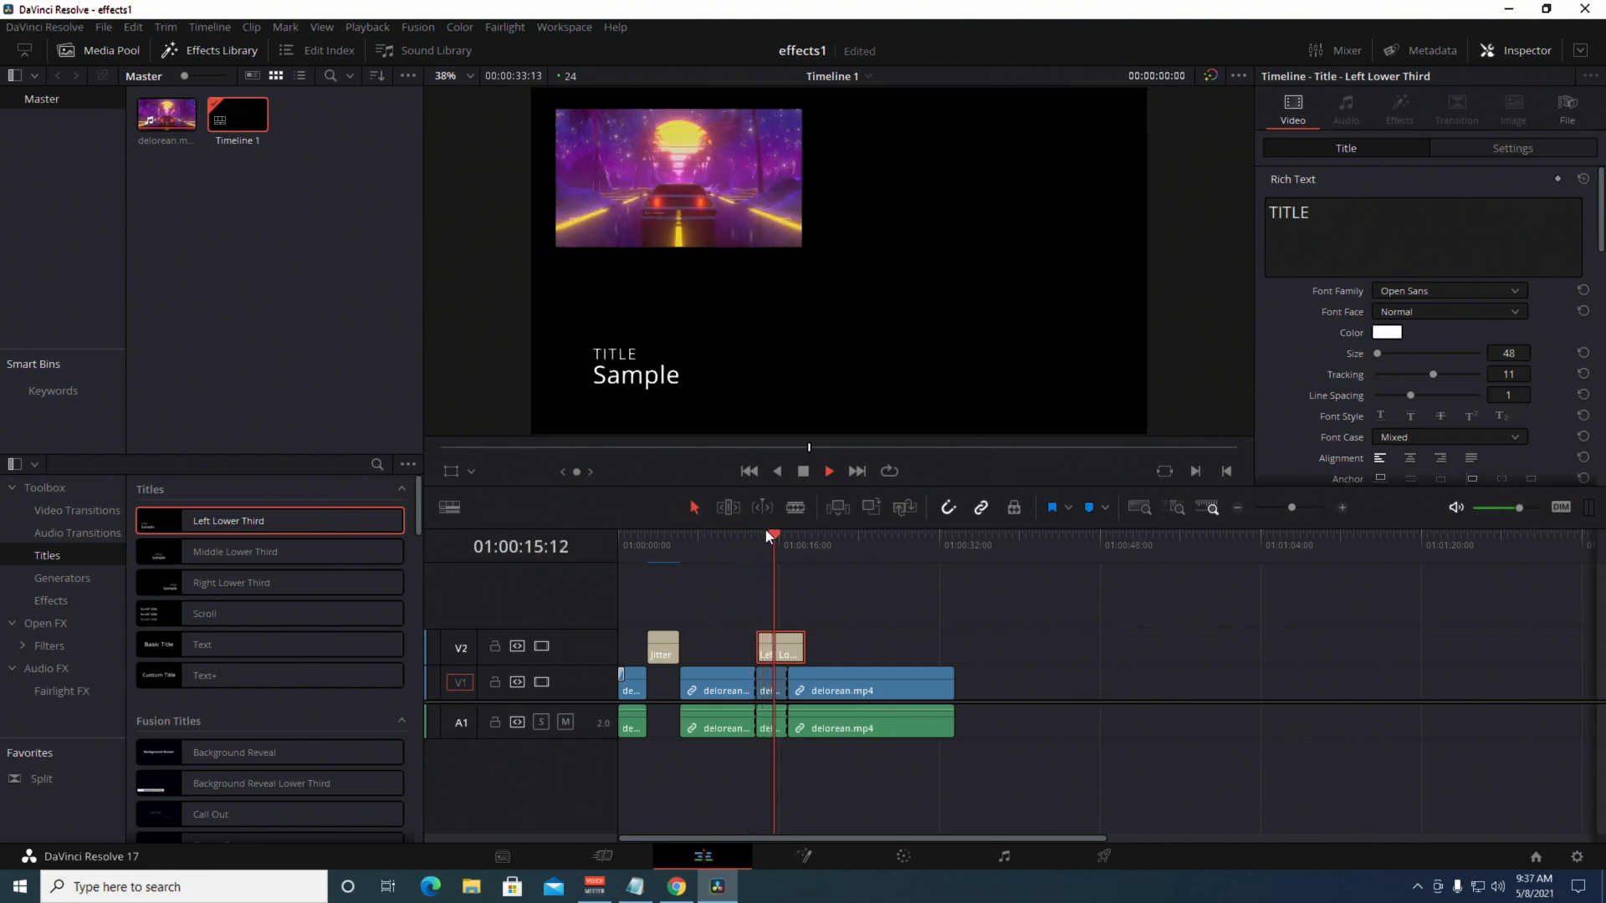
key("space")
Set the Left Lower Third title's upper text line to "cool car" and its lower line to "Delorean!".
left_click(1355, 208)
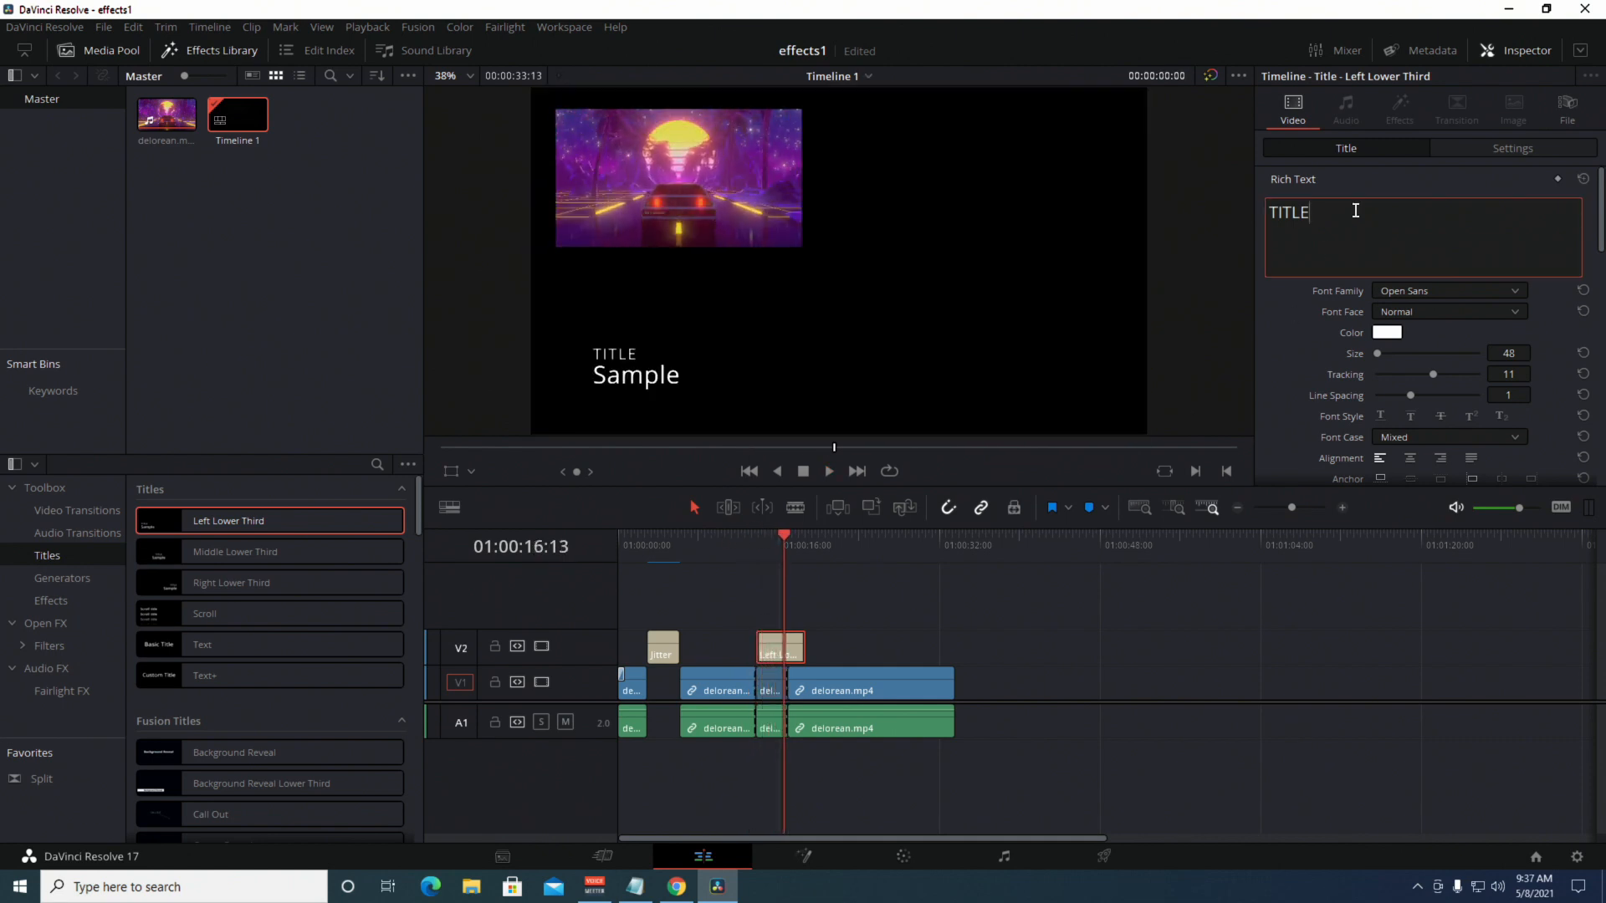
key("ctrl+a")
type("cool car")
key("Return")
key("BackSpace")
scroll(1286, 328, "down", 5)
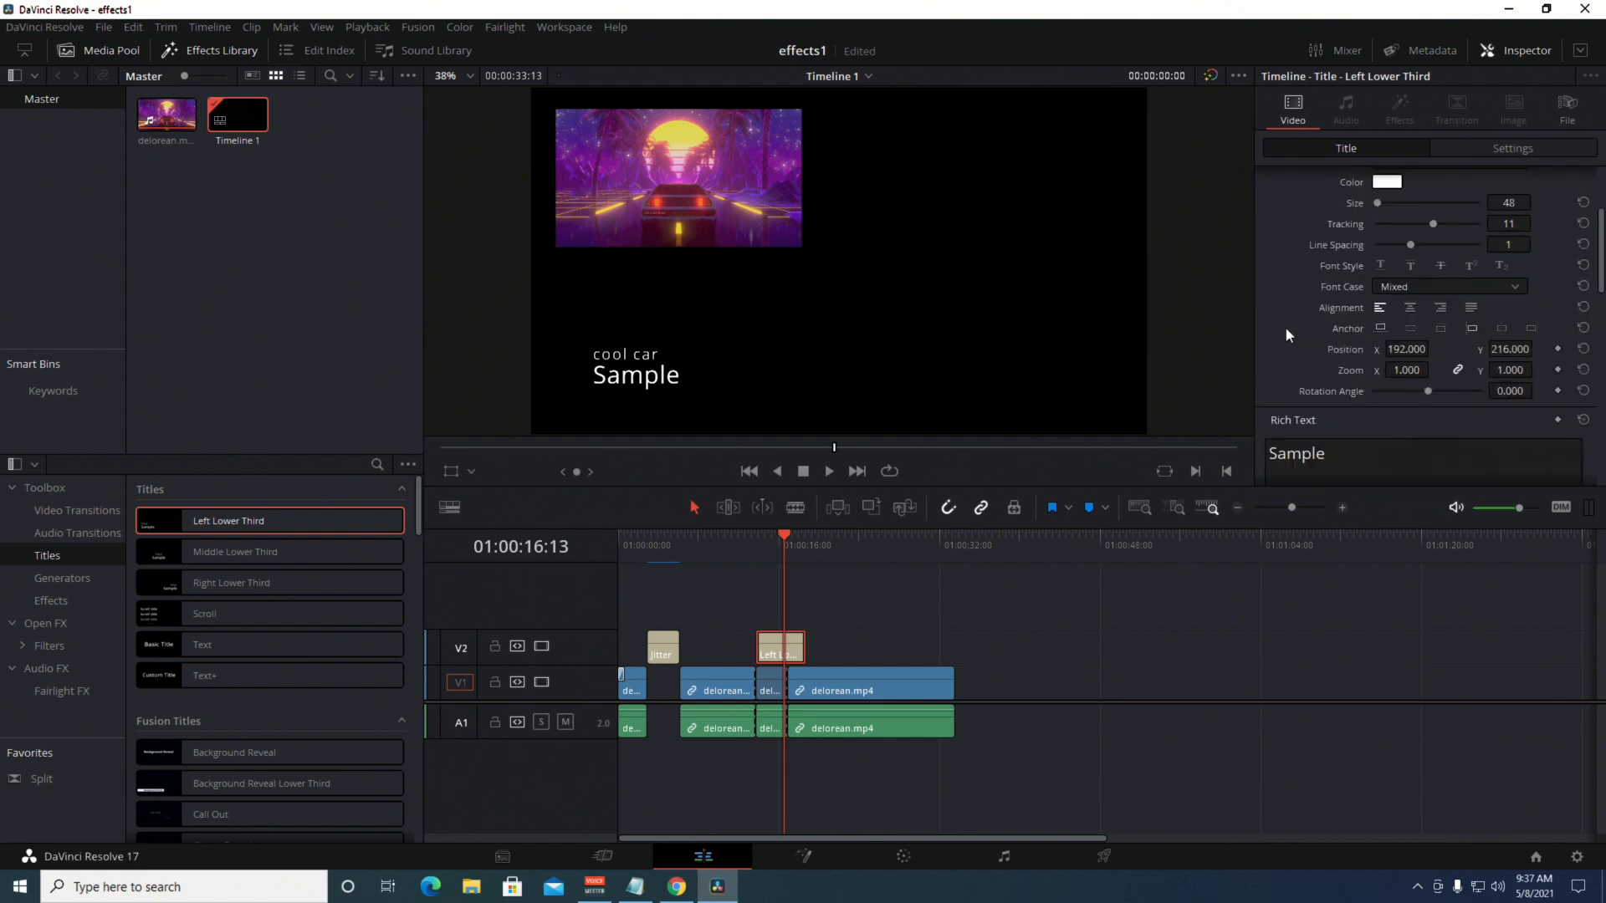
double_click(1349, 365)
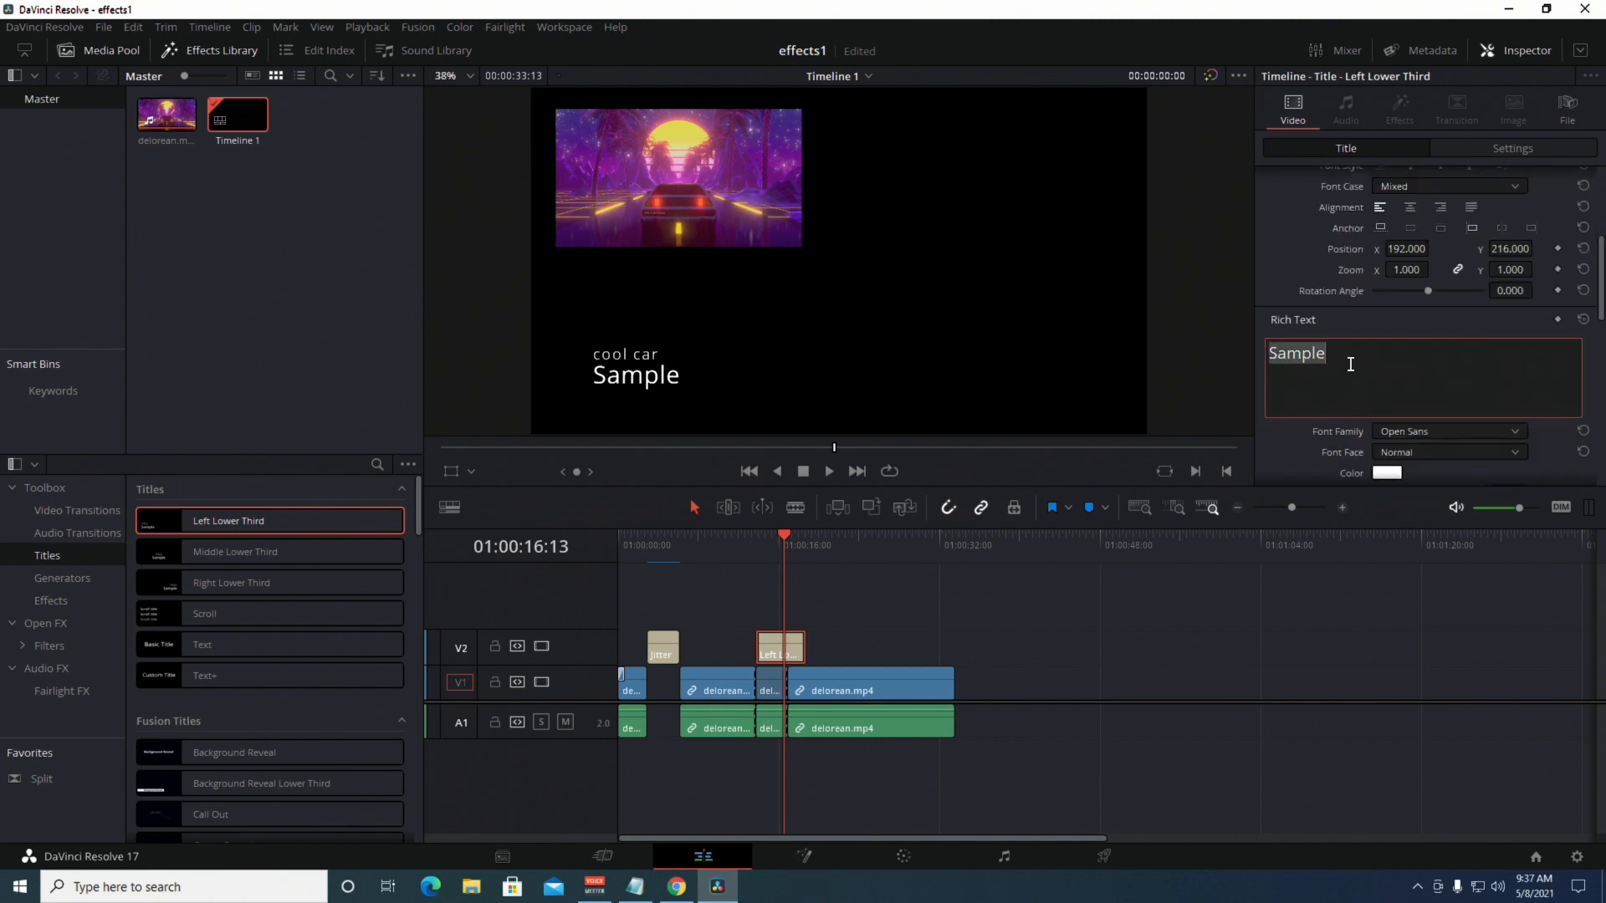
type("Delorean!")
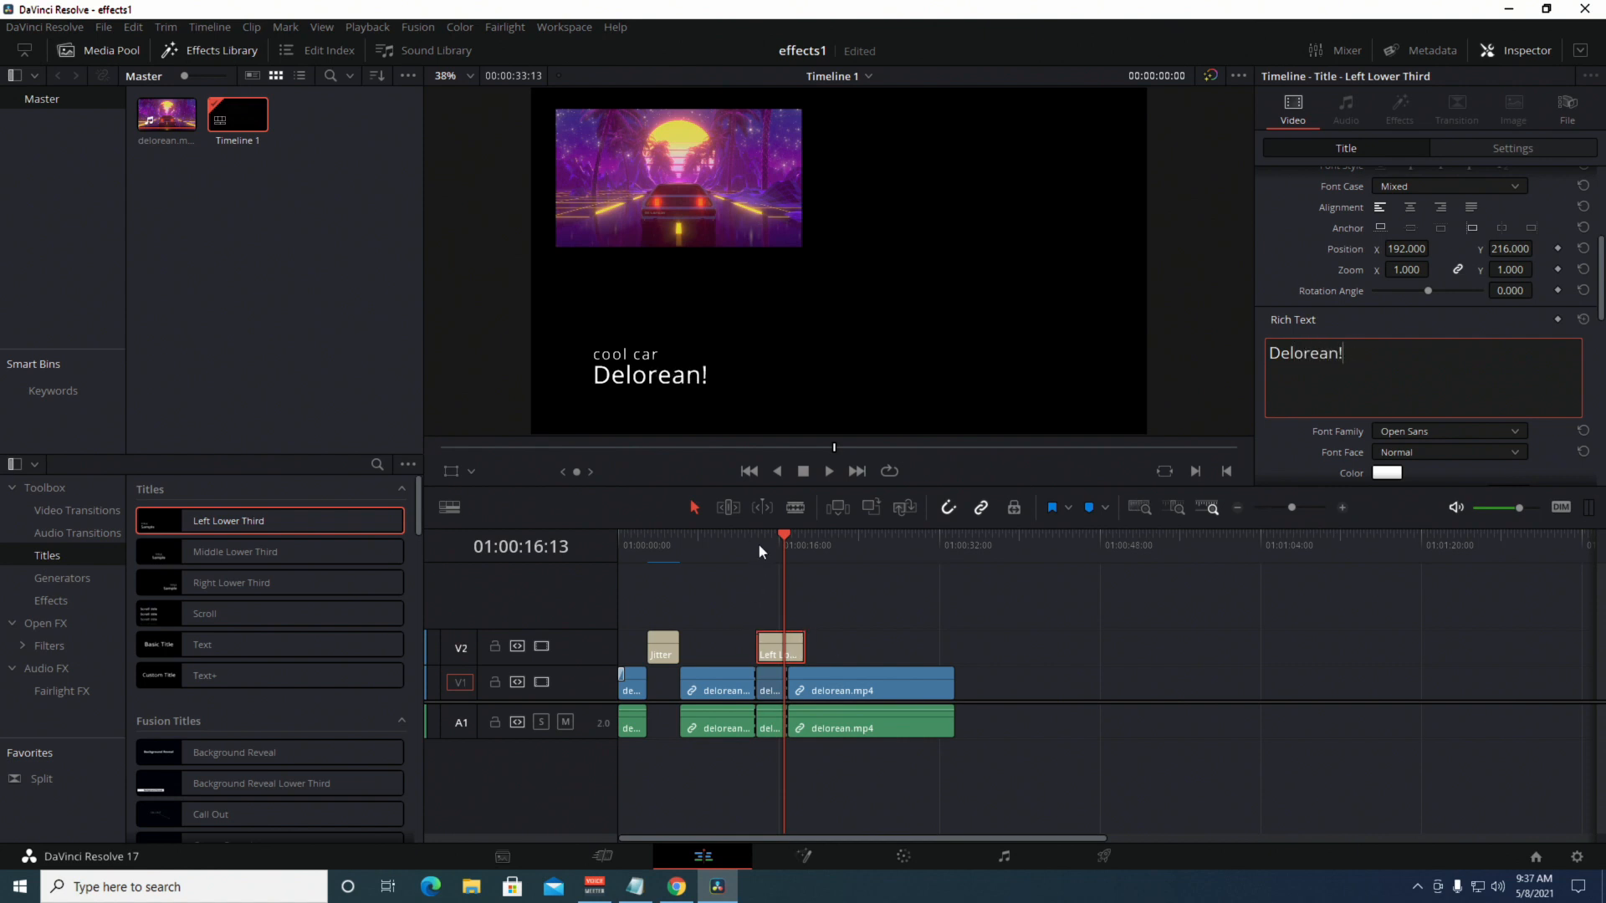
Play the timeline from before the Left Lower Third title until it has ended, stopping at 01:00:19:05.
left_click_drag(776, 533, 734, 537)
key("space")
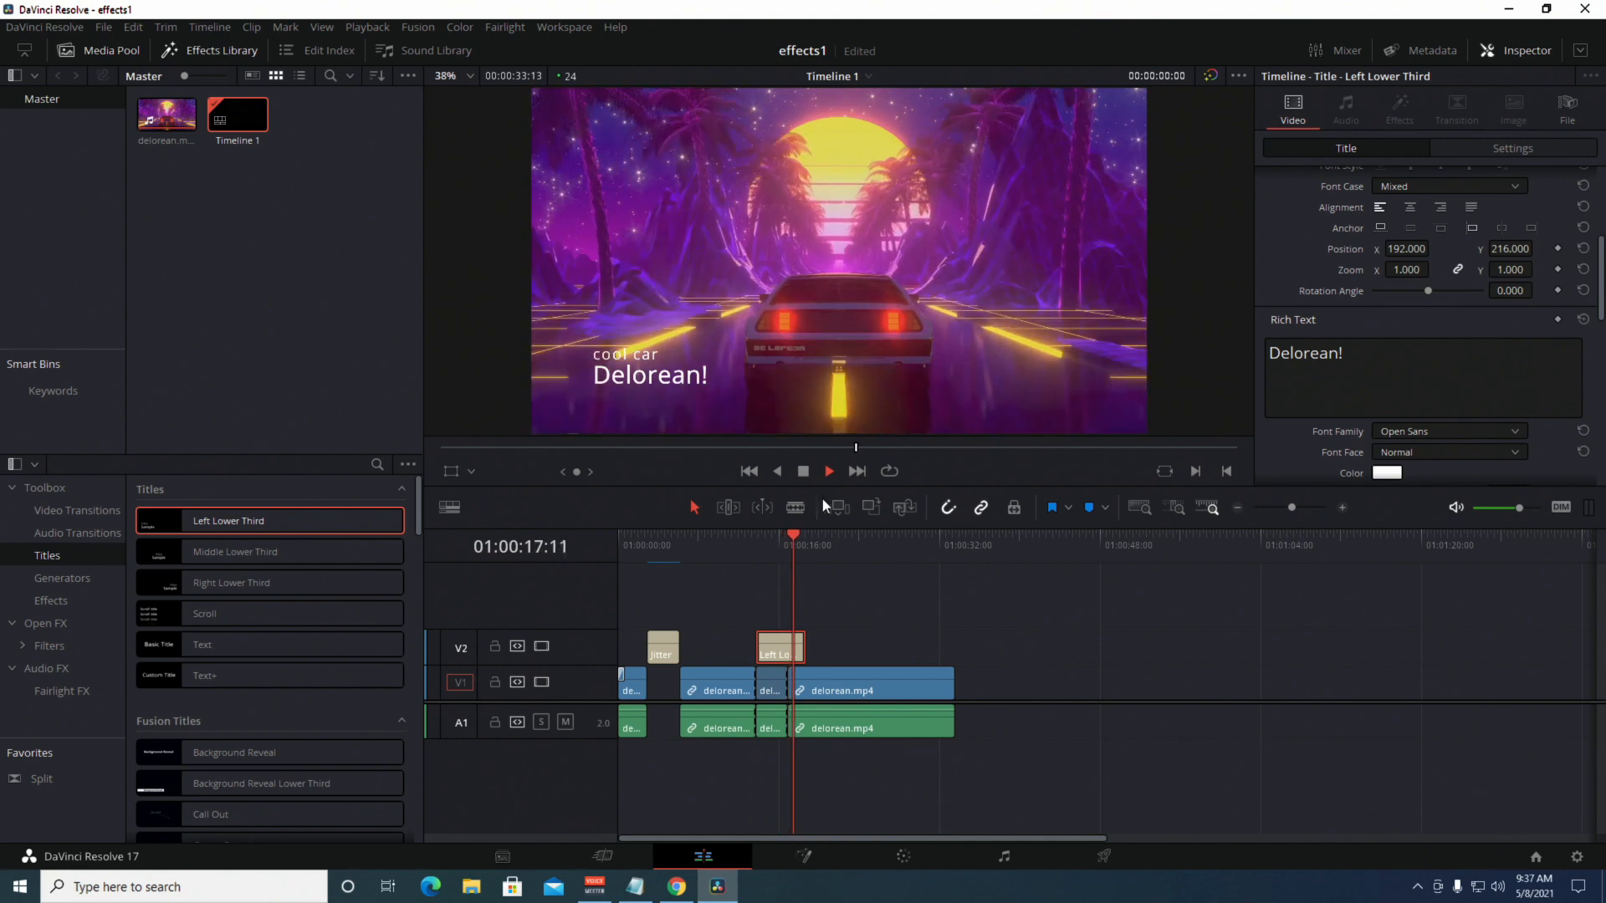
key("space")
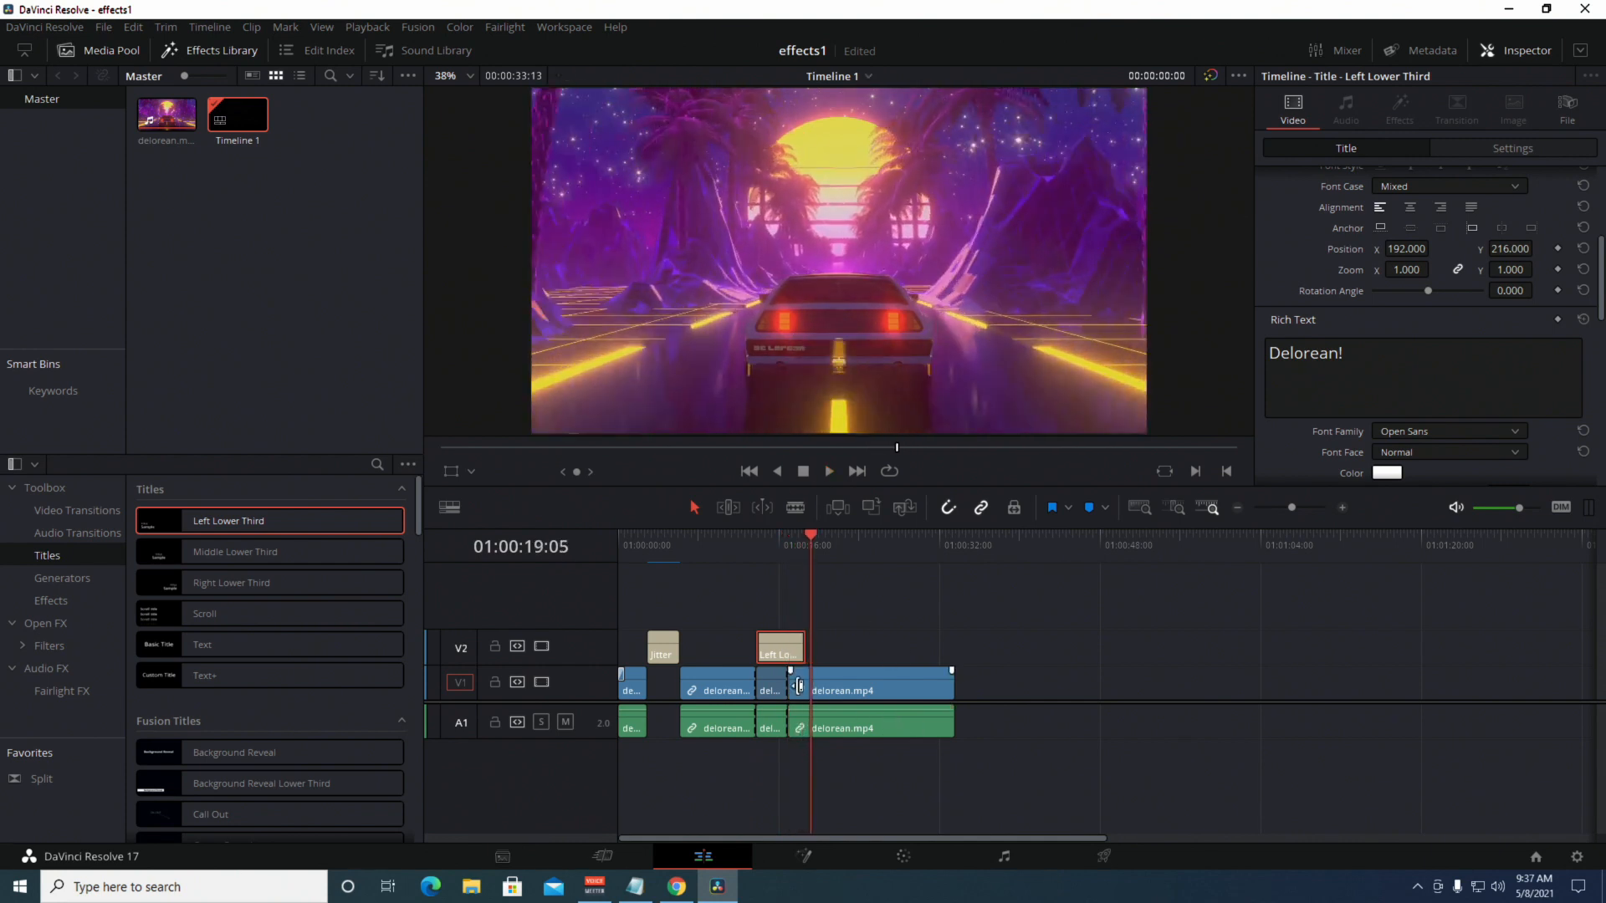
Trim the Left Lower Third title's end to match the short segment's end and play the timeline from just before the title.
left_click_drag(802, 650, 790, 650)
left_click_drag(811, 535, 753, 534)
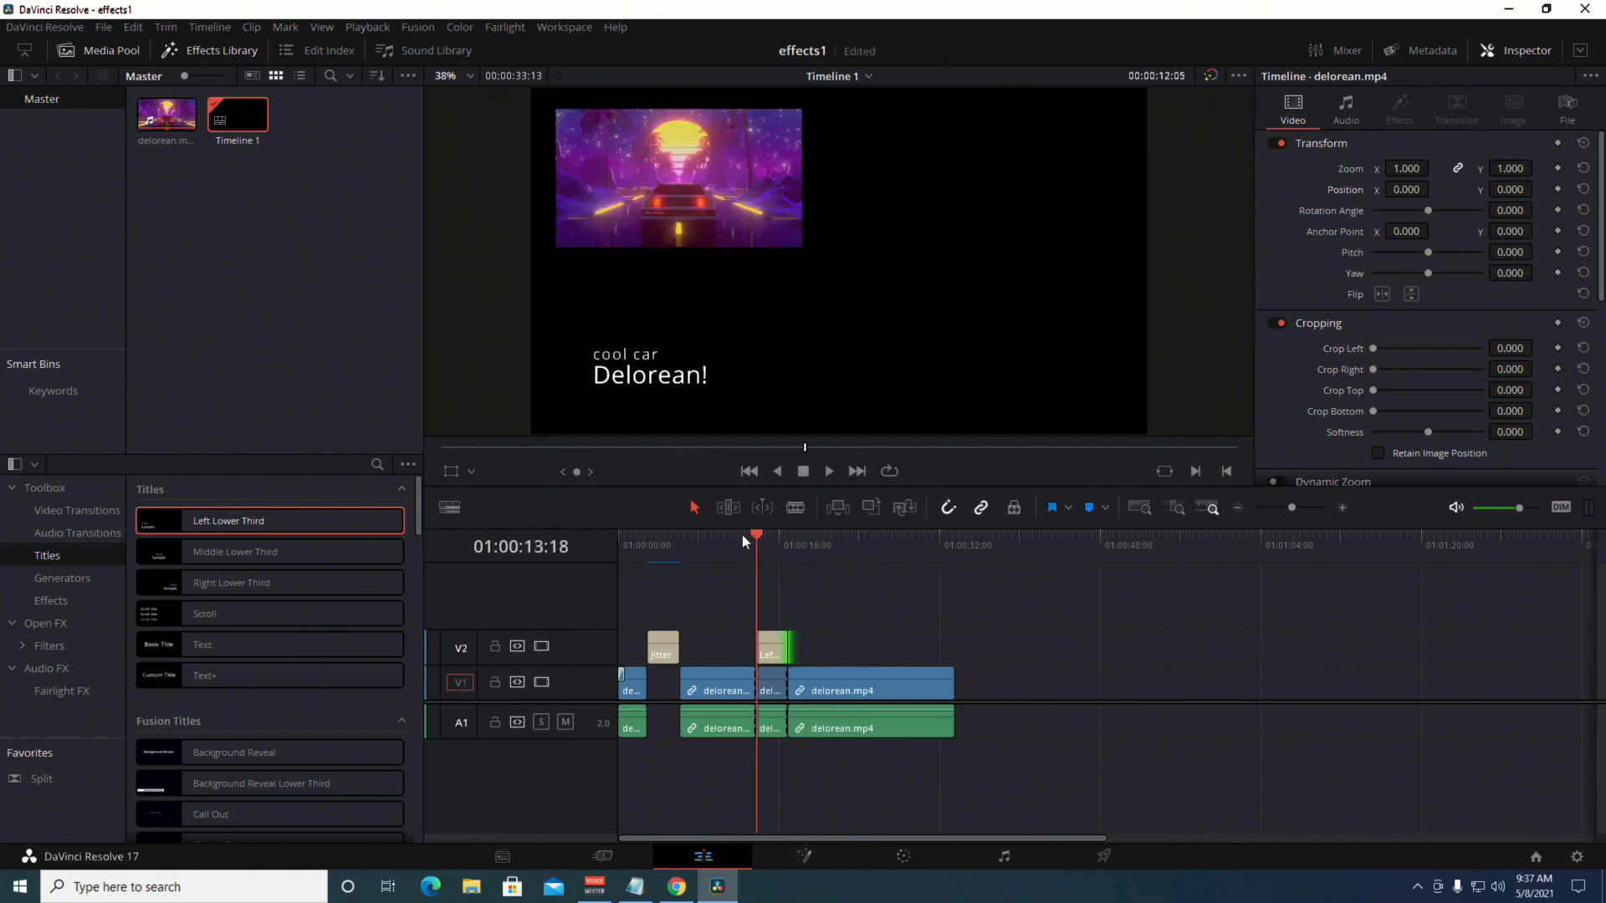
key("space")
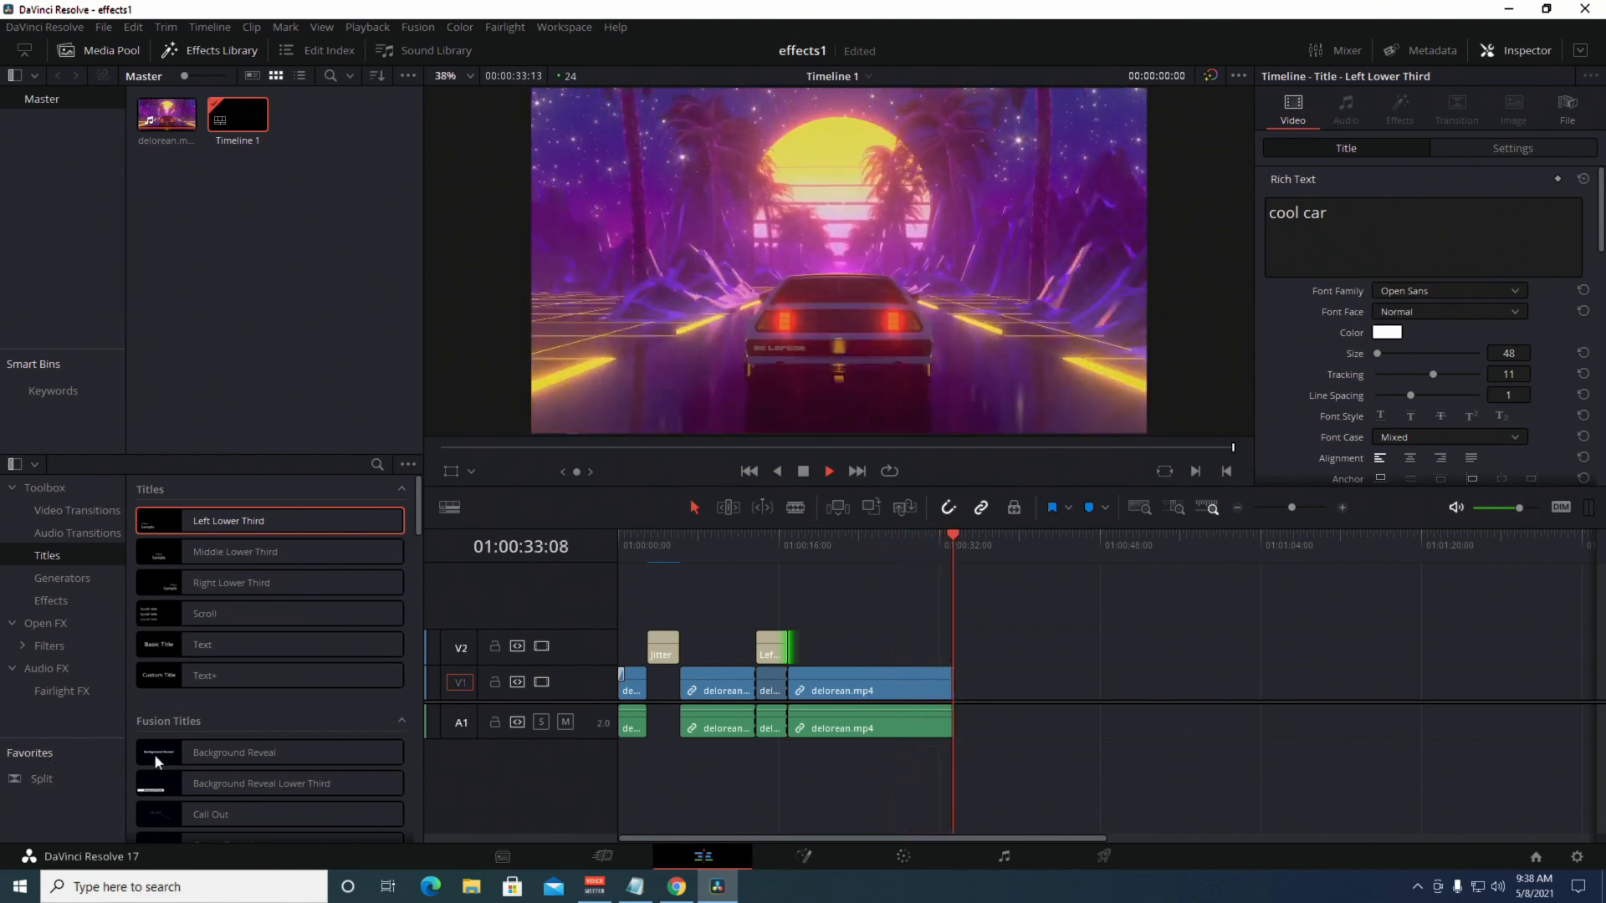
Add the Middle Lower Third title to the favorites and browse the Fusion titles as far as Fade On Right Side.
left_click(284, 552)
left_click(393, 551)
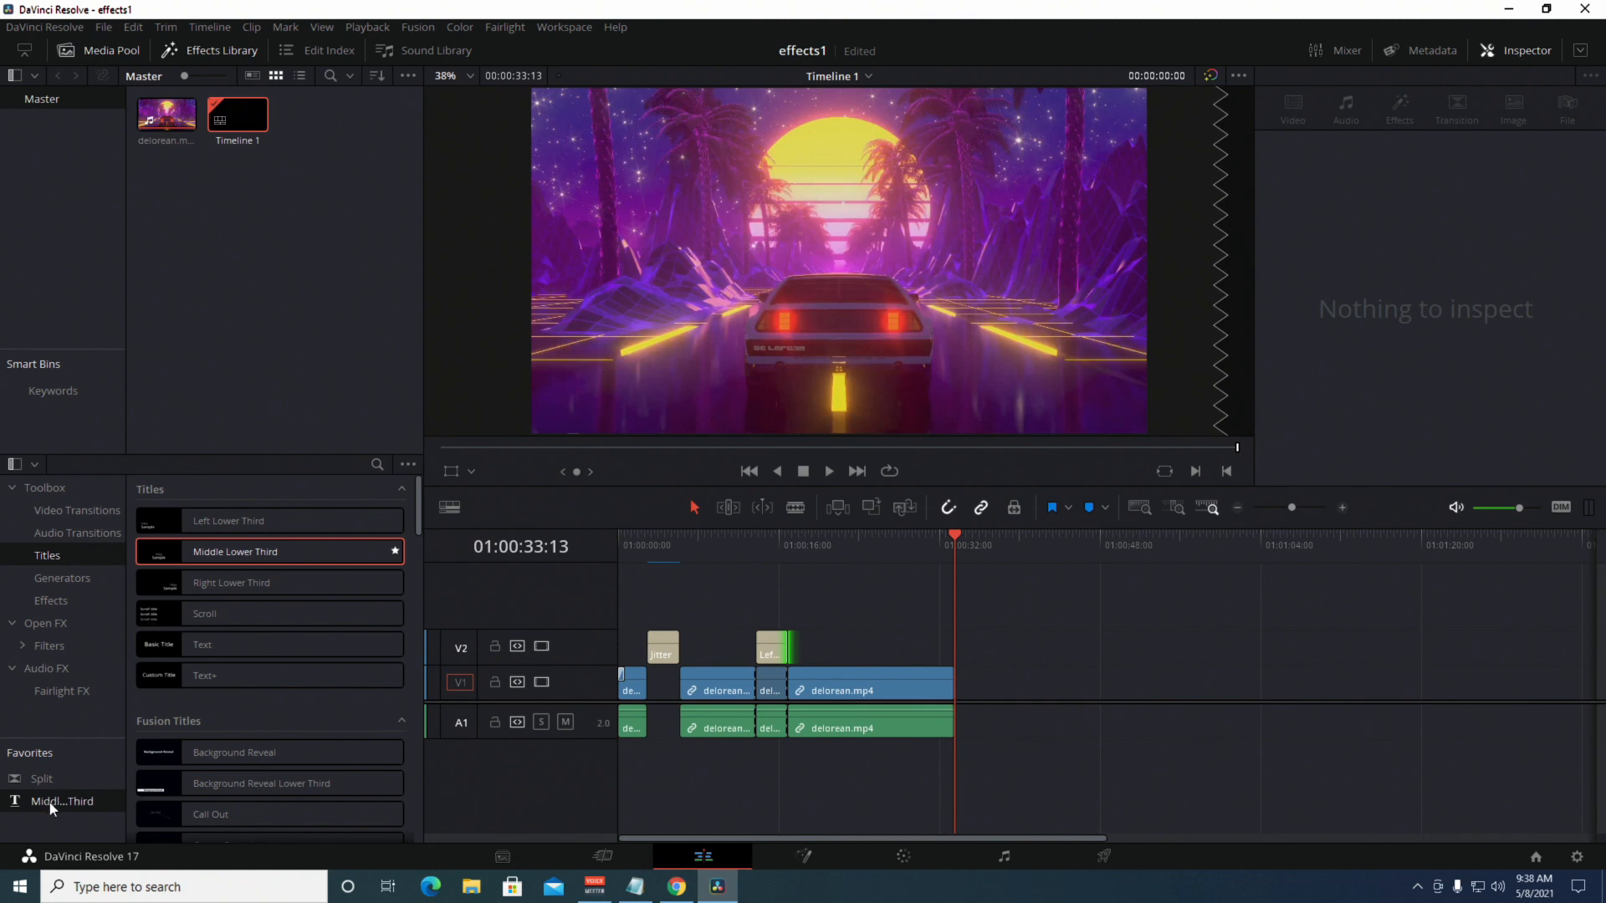
scroll(334, 610, "down", 5)
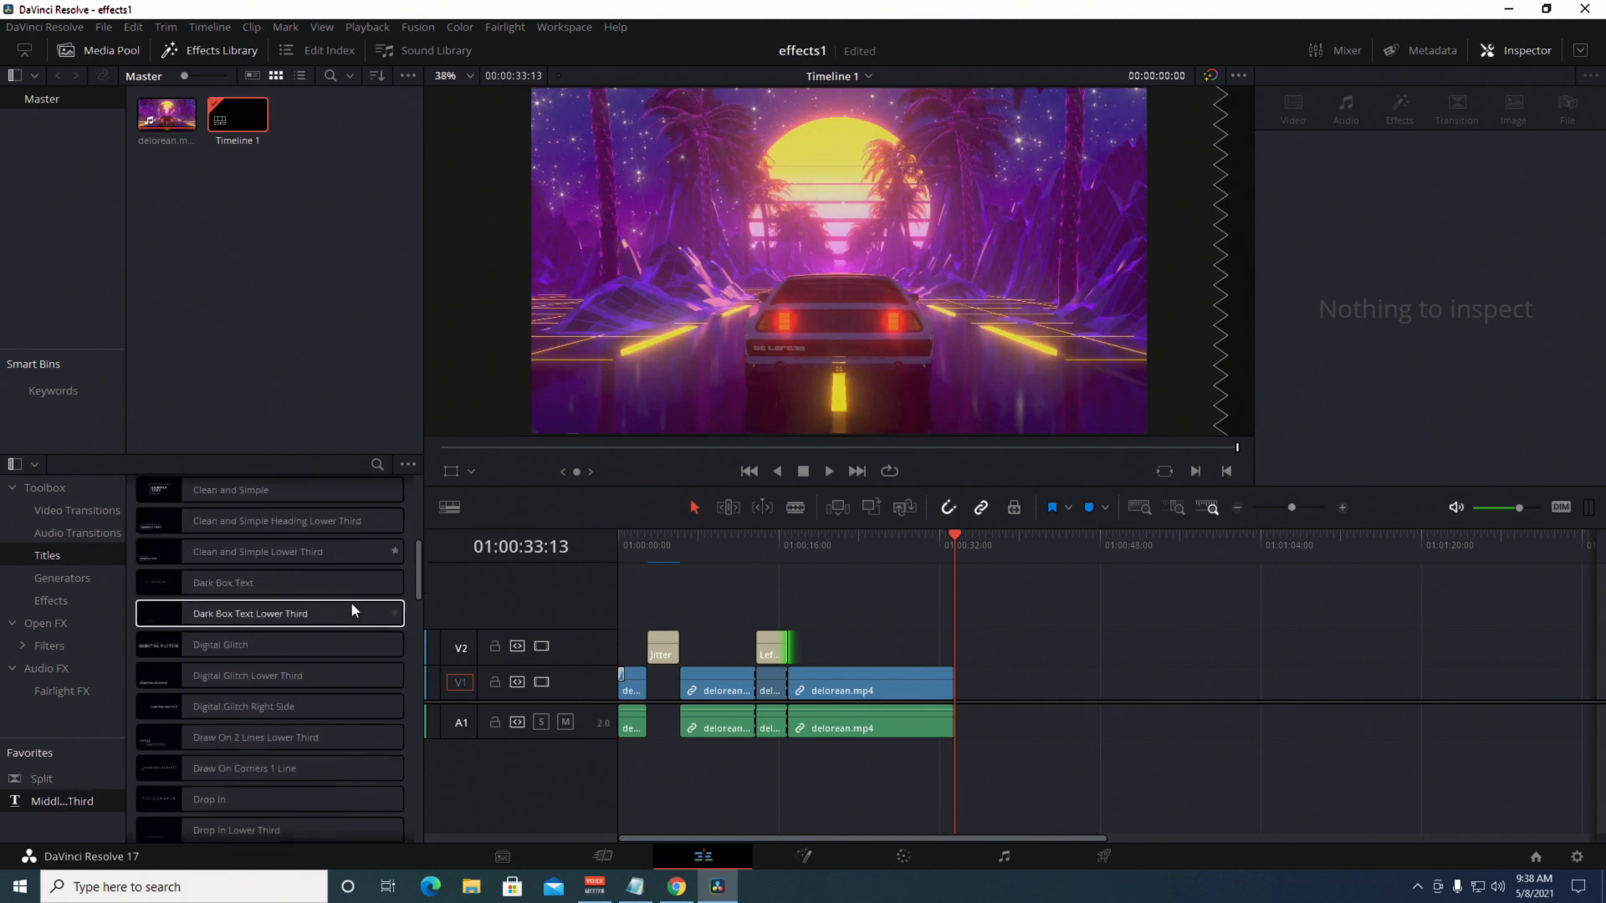
left_click(266, 648)
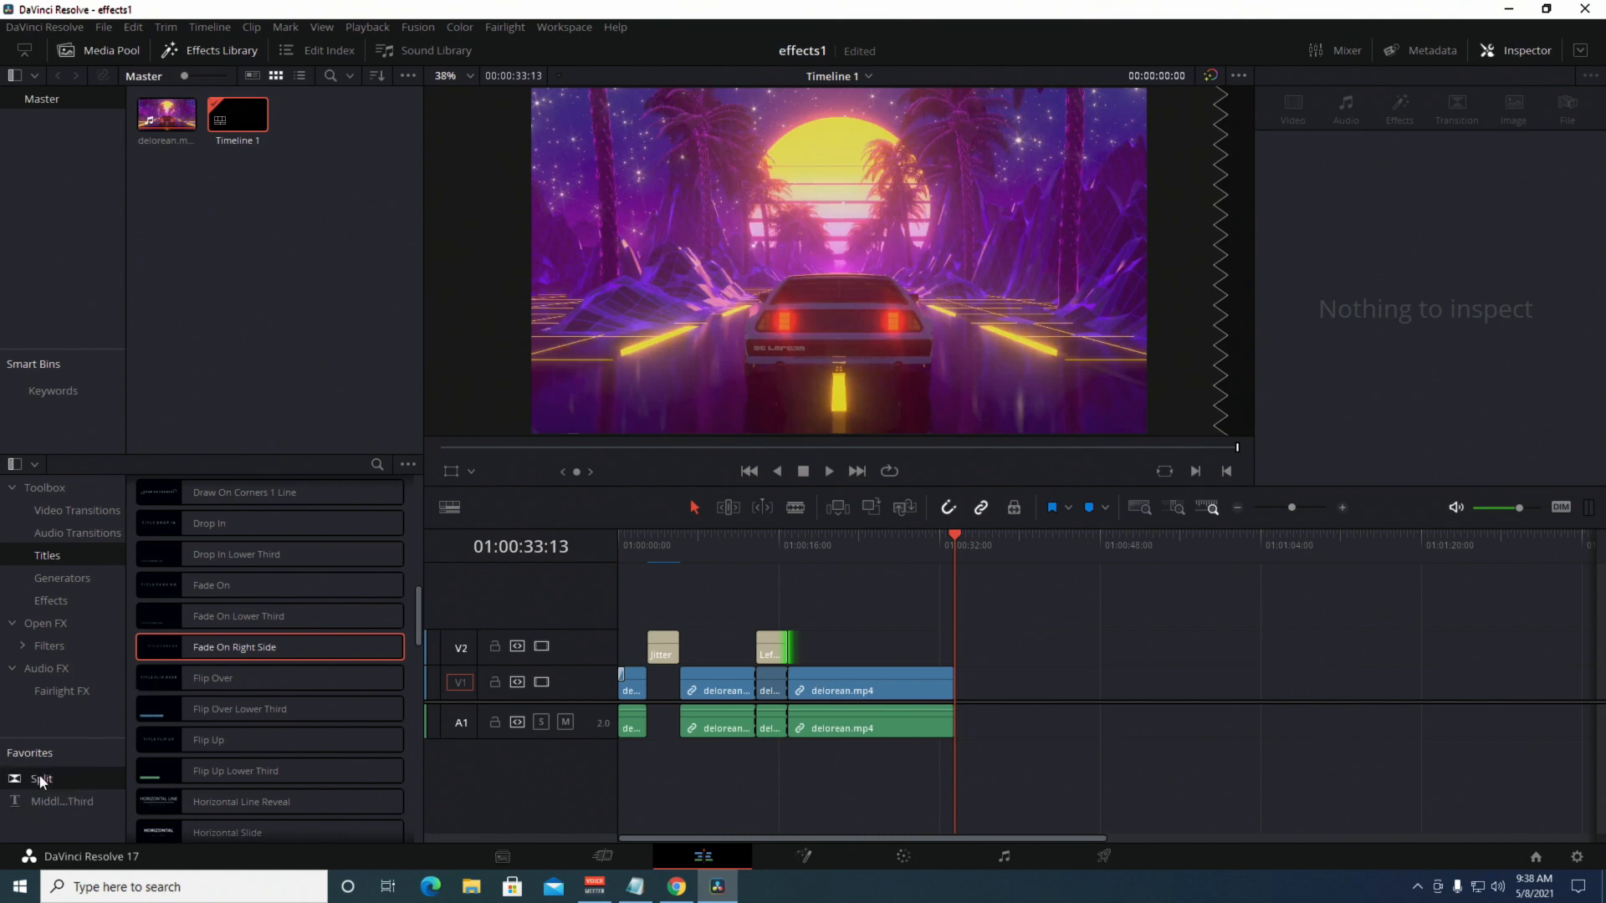
left_click_drag(217, 809, 43, 785)
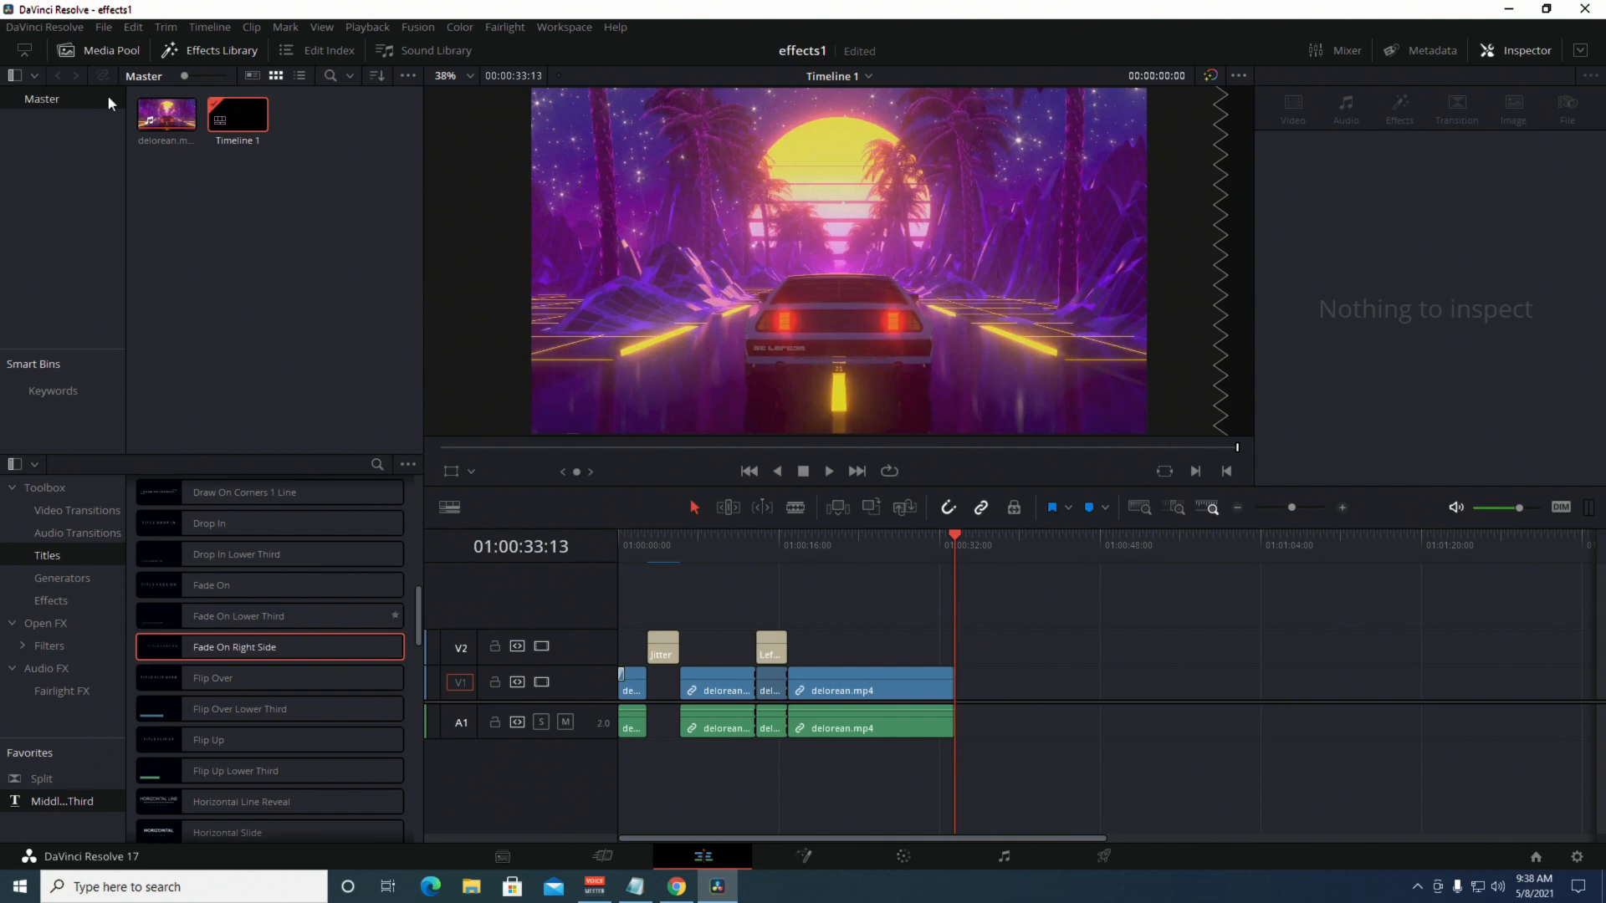
Switch the media pool repeatedly between half and full height, then bring back the Effects Library beneath it.
left_click(24, 51)
left_click(25, 51)
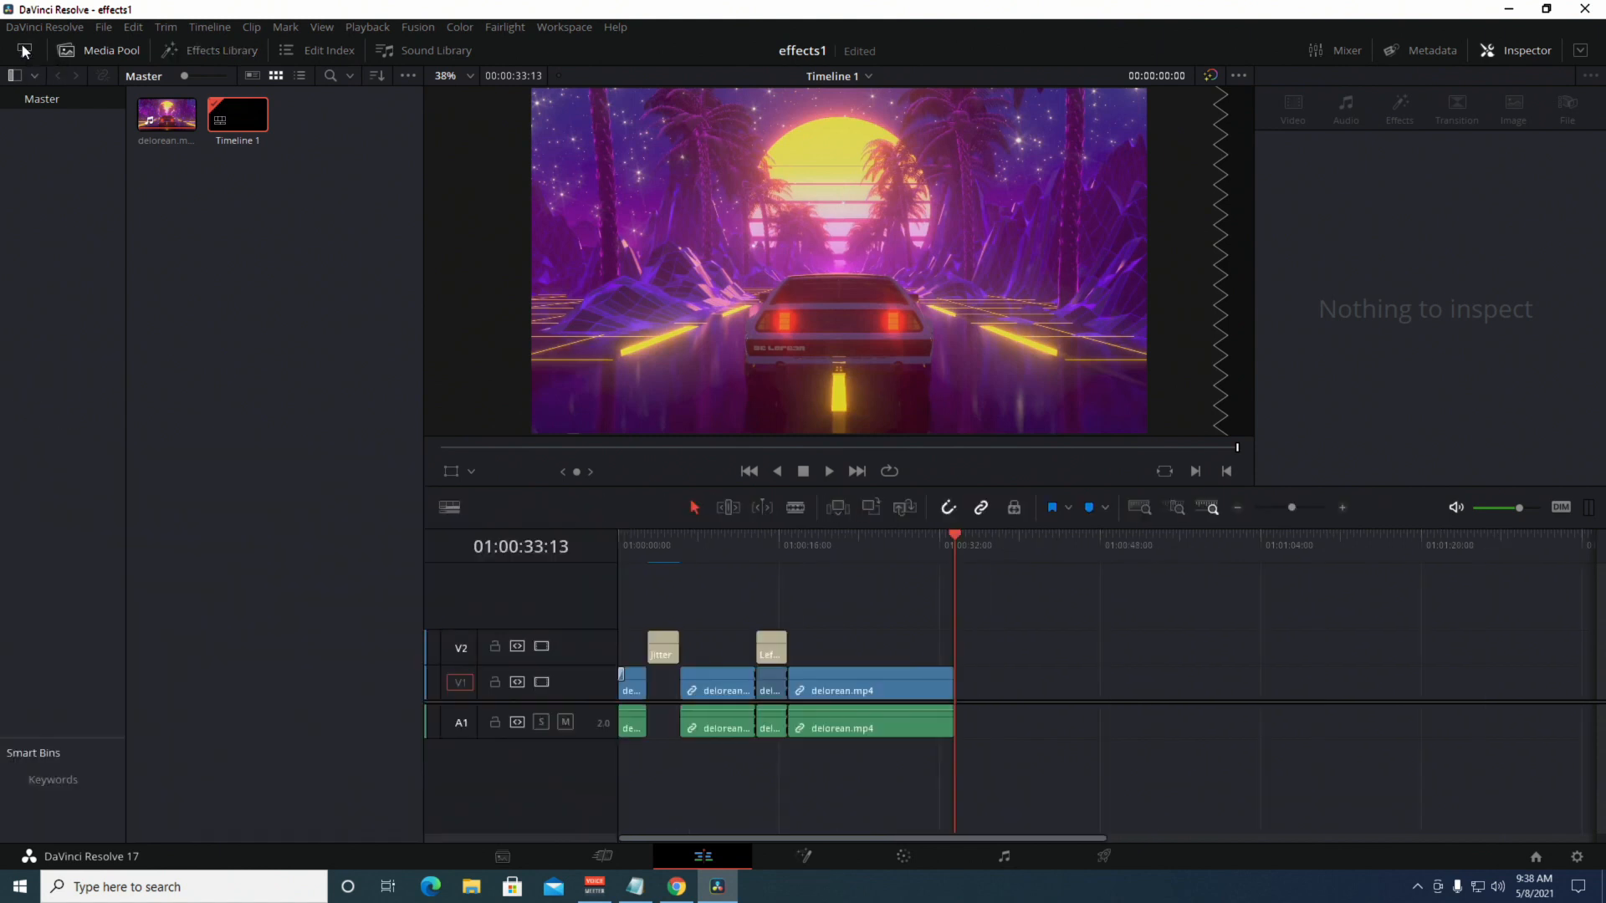
left_click(24, 50)
left_click(24, 50)
left_click(25, 51)
left_click(24, 50)
left_click(24, 51)
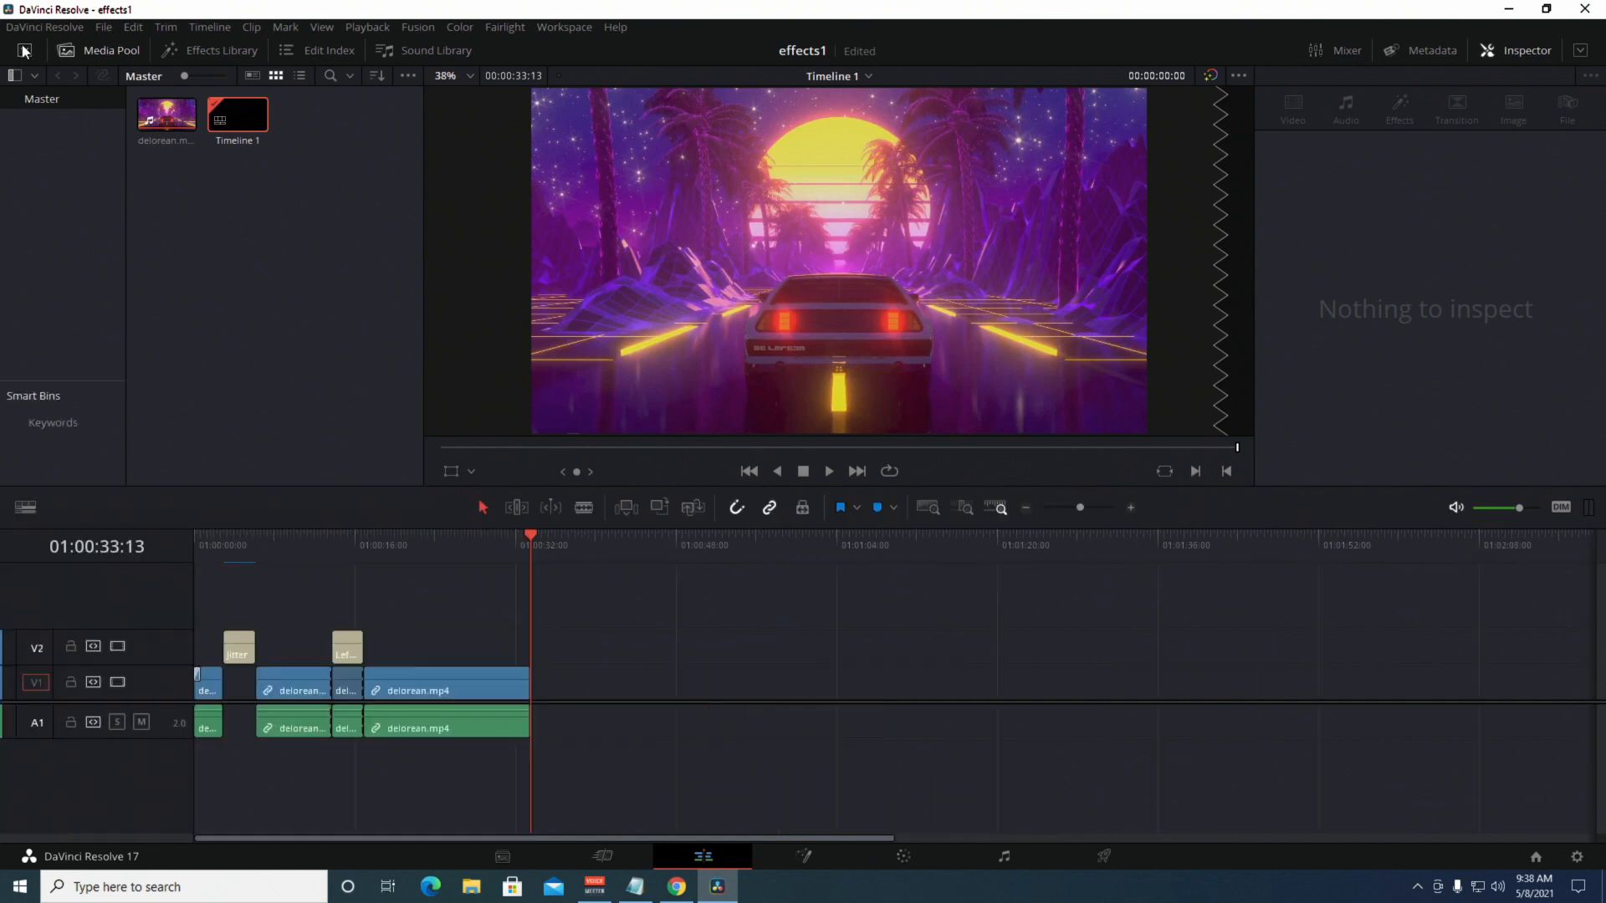
left_click(24, 51)
left_click(202, 52)
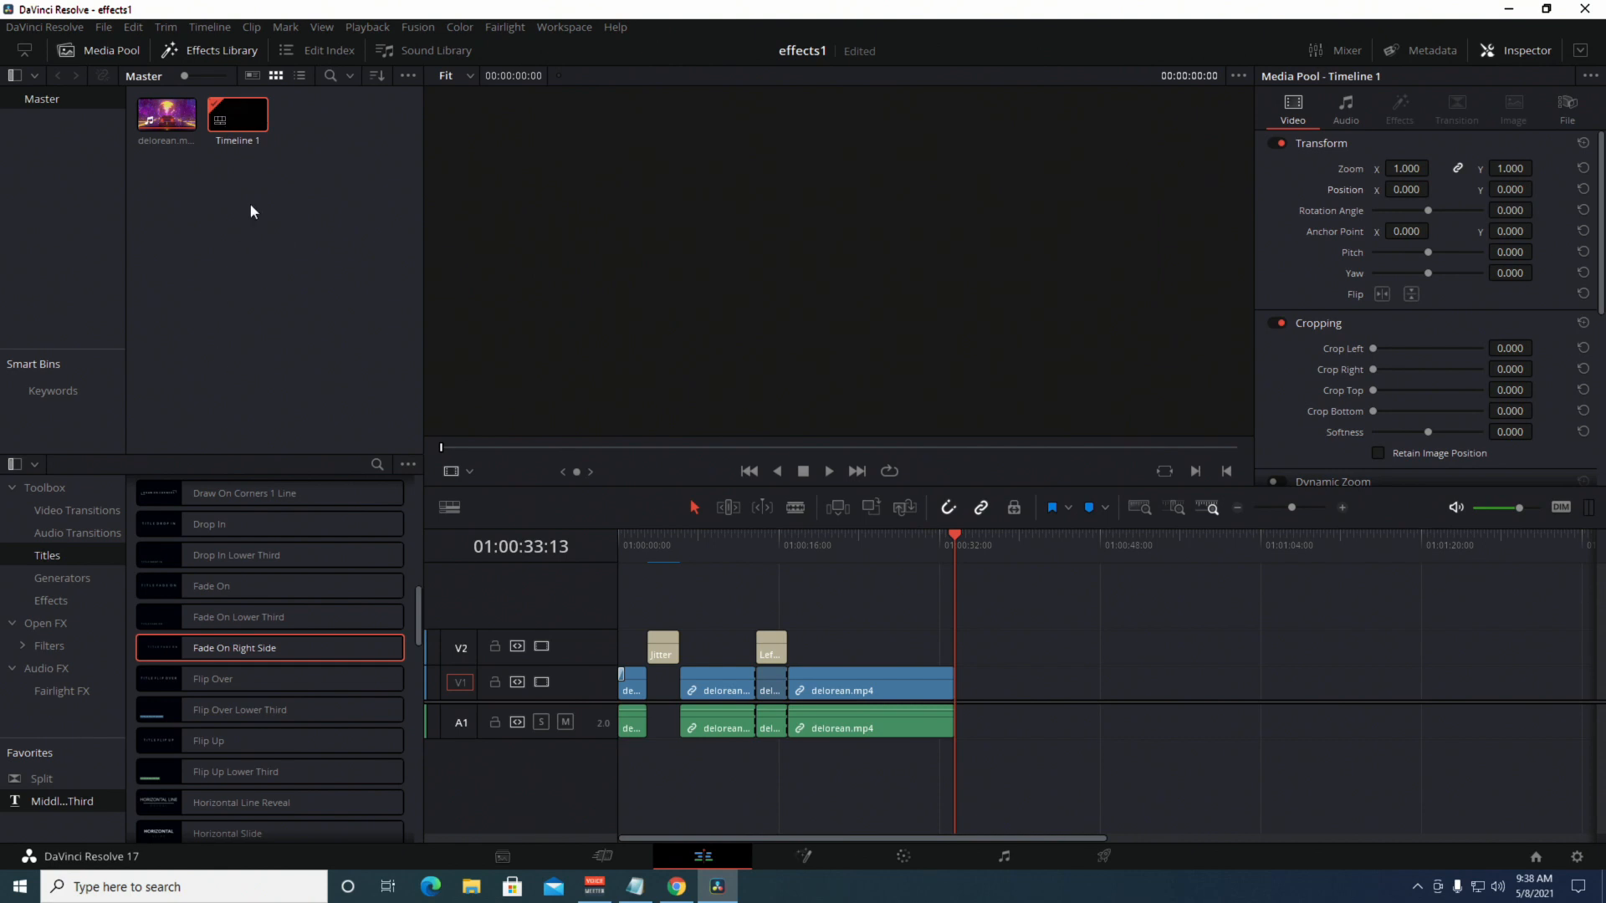
Clear the media pool selection, hide the Effects Library, and leave the media pool extended to full height.
left_click(245, 181)
left_click(25, 50)
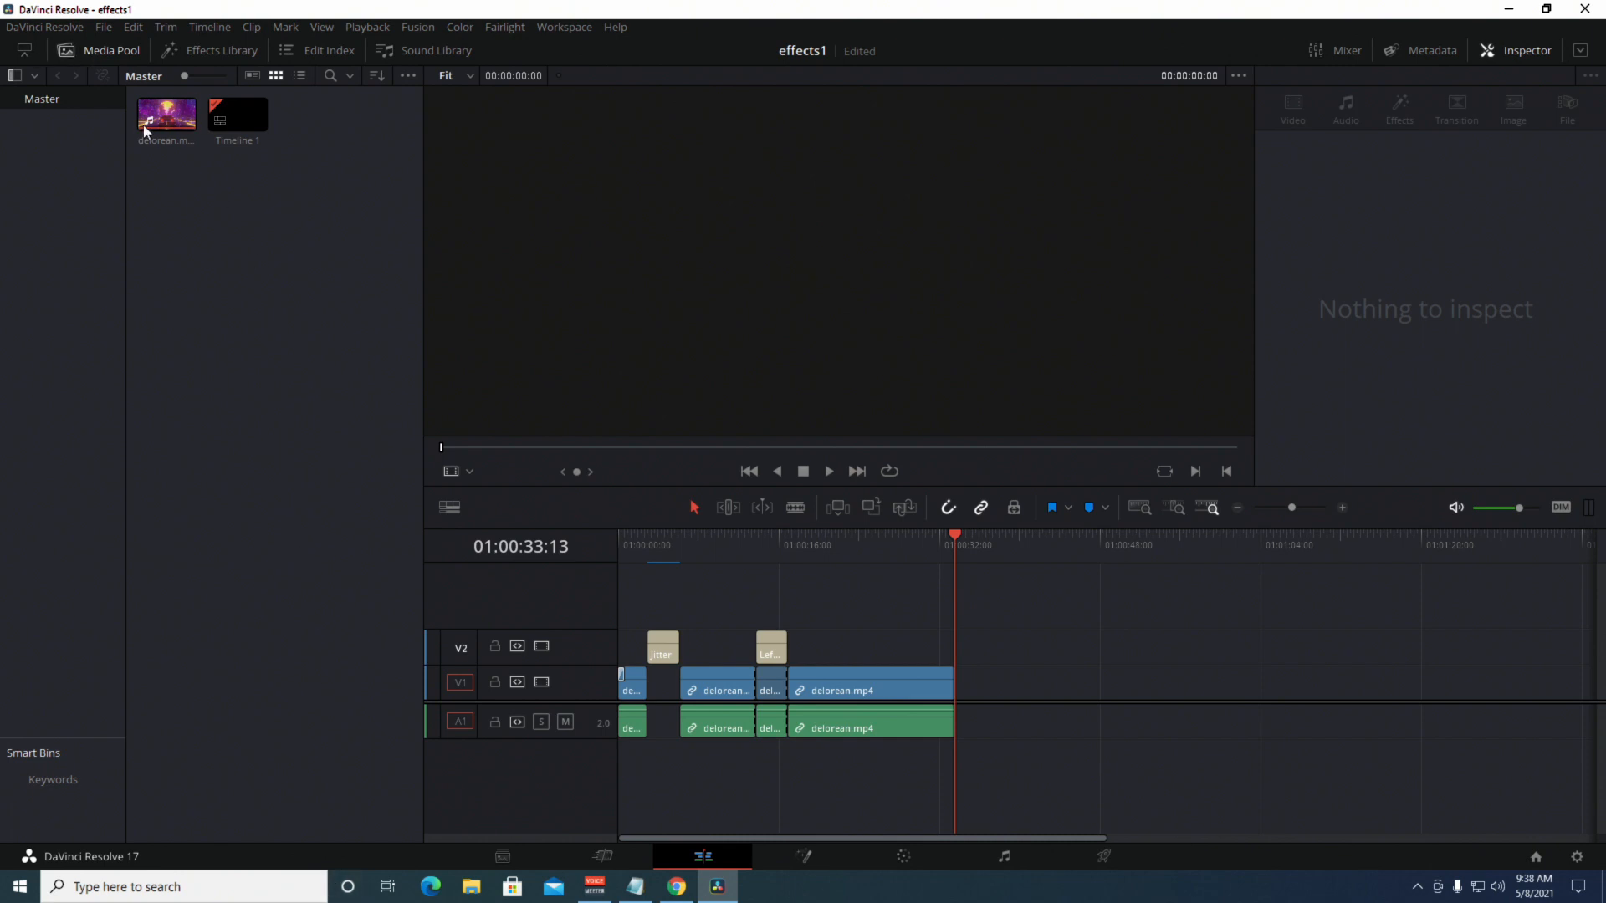
left_click(24, 50)
left_click(24, 51)
left_click(26, 50)
left_click(26, 50)
left_click(25, 50)
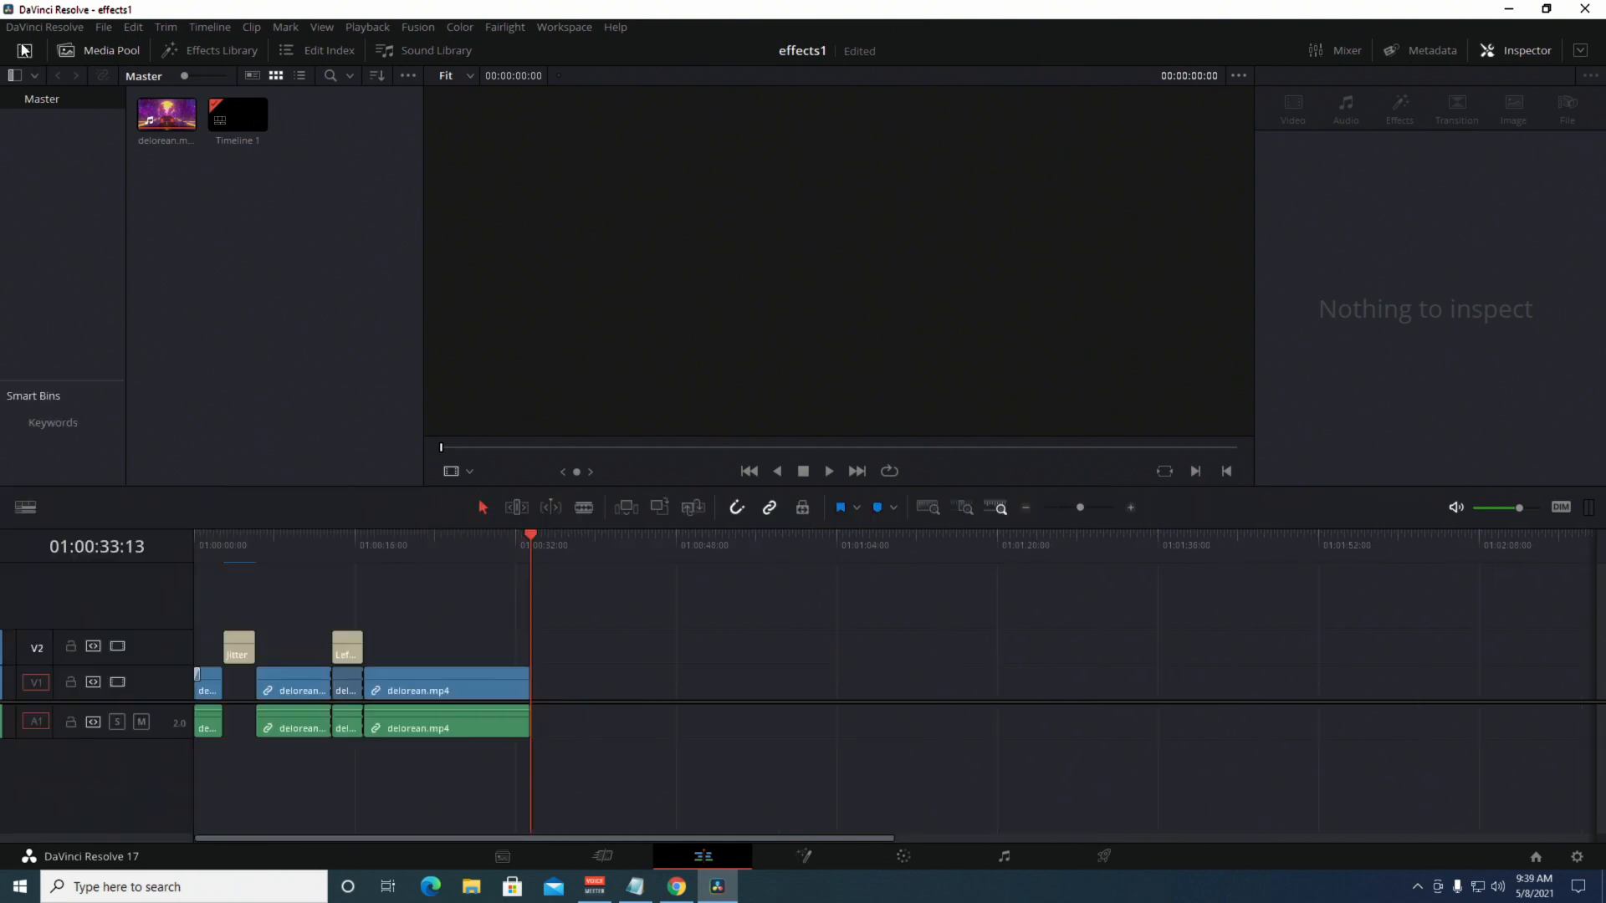
left_click(24, 51)
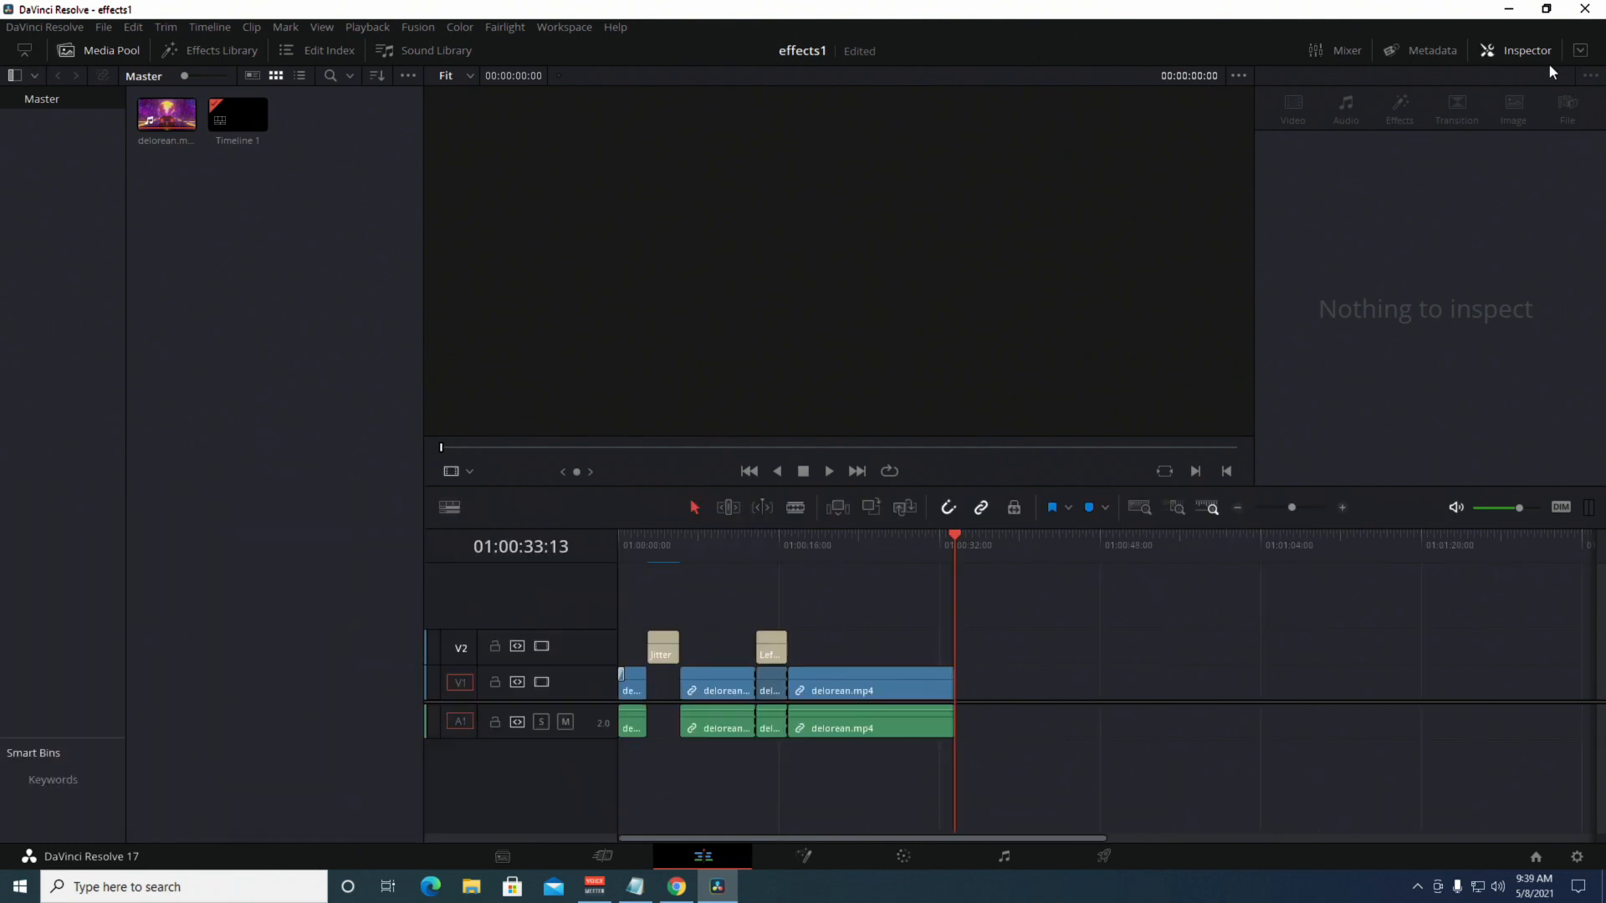
Show the Metadata view and select the Left Lower Third title on V2.
left_click(1427, 50)
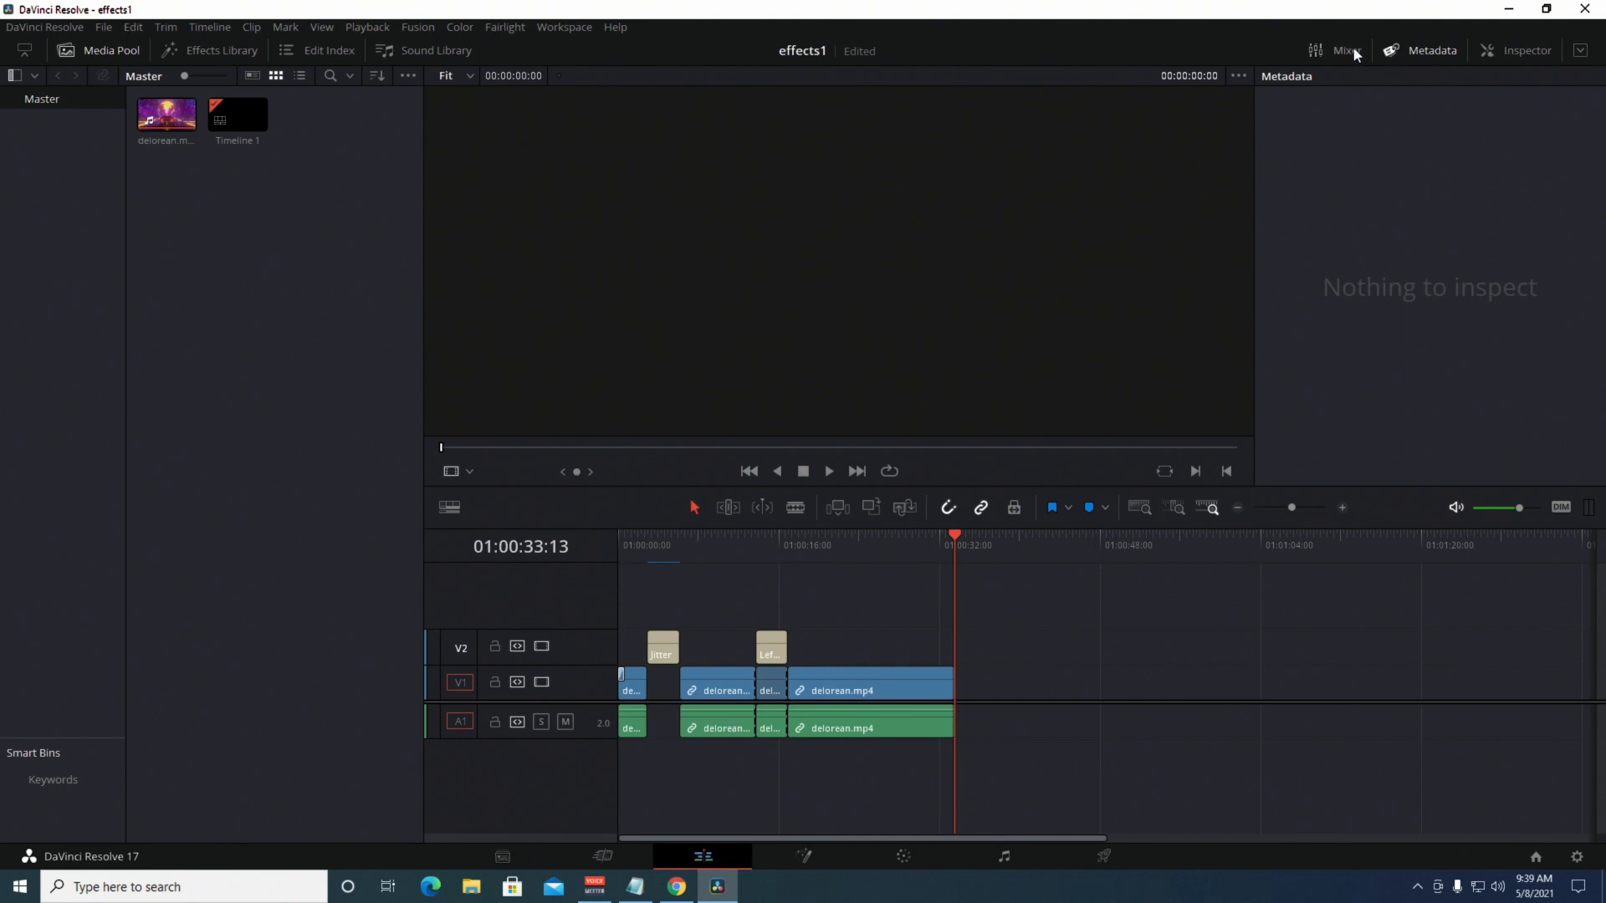
left_click(770, 650)
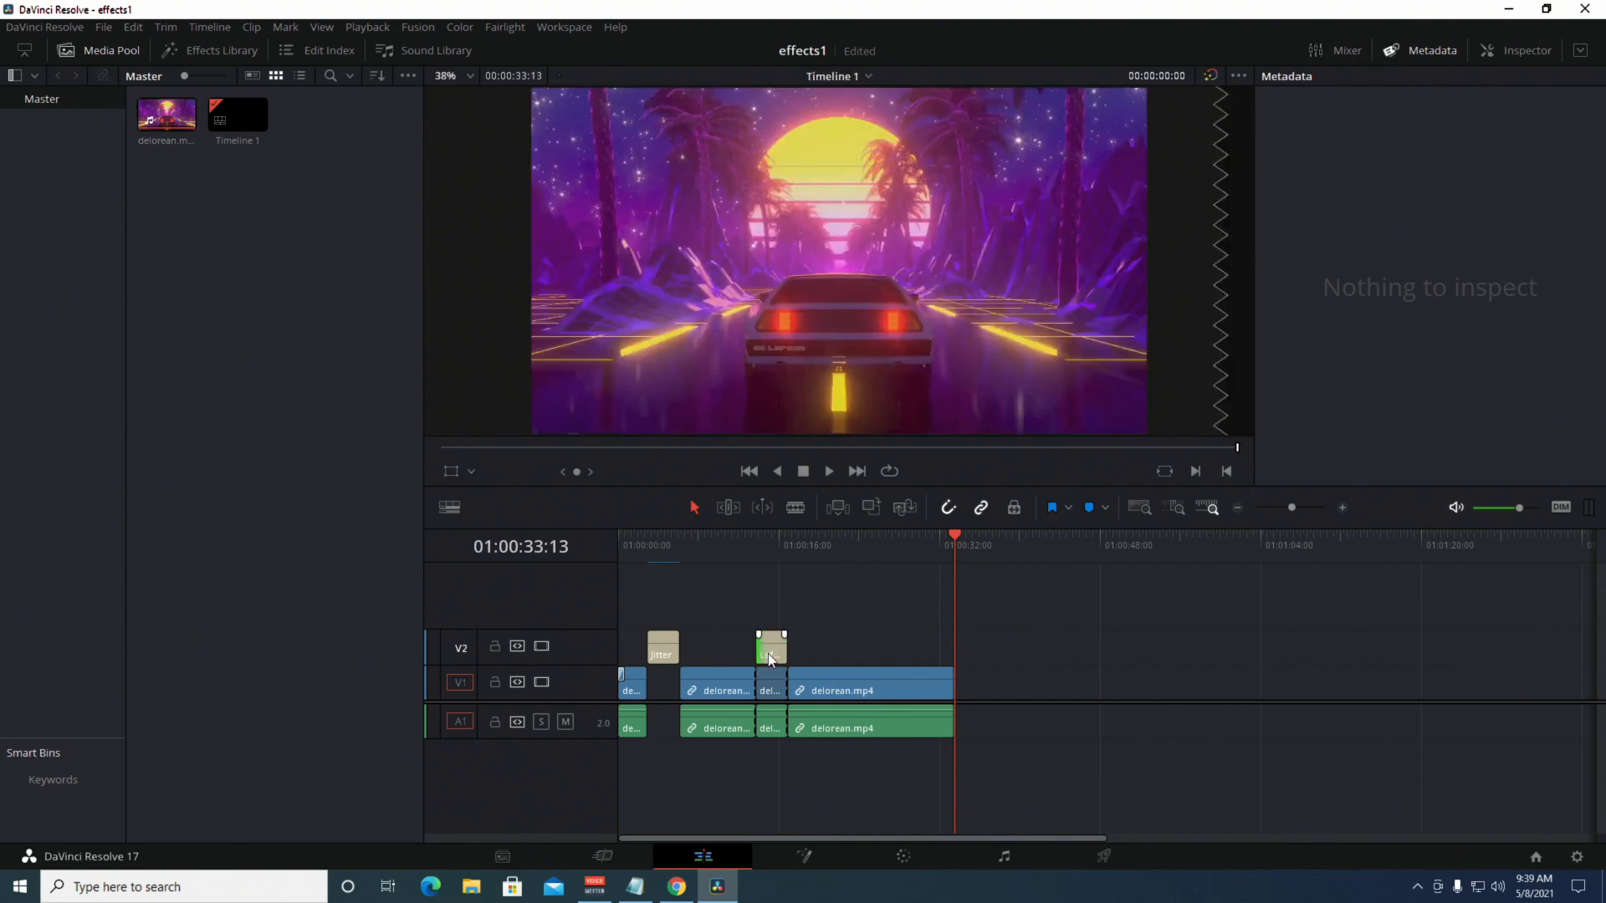
left_click(777, 654)
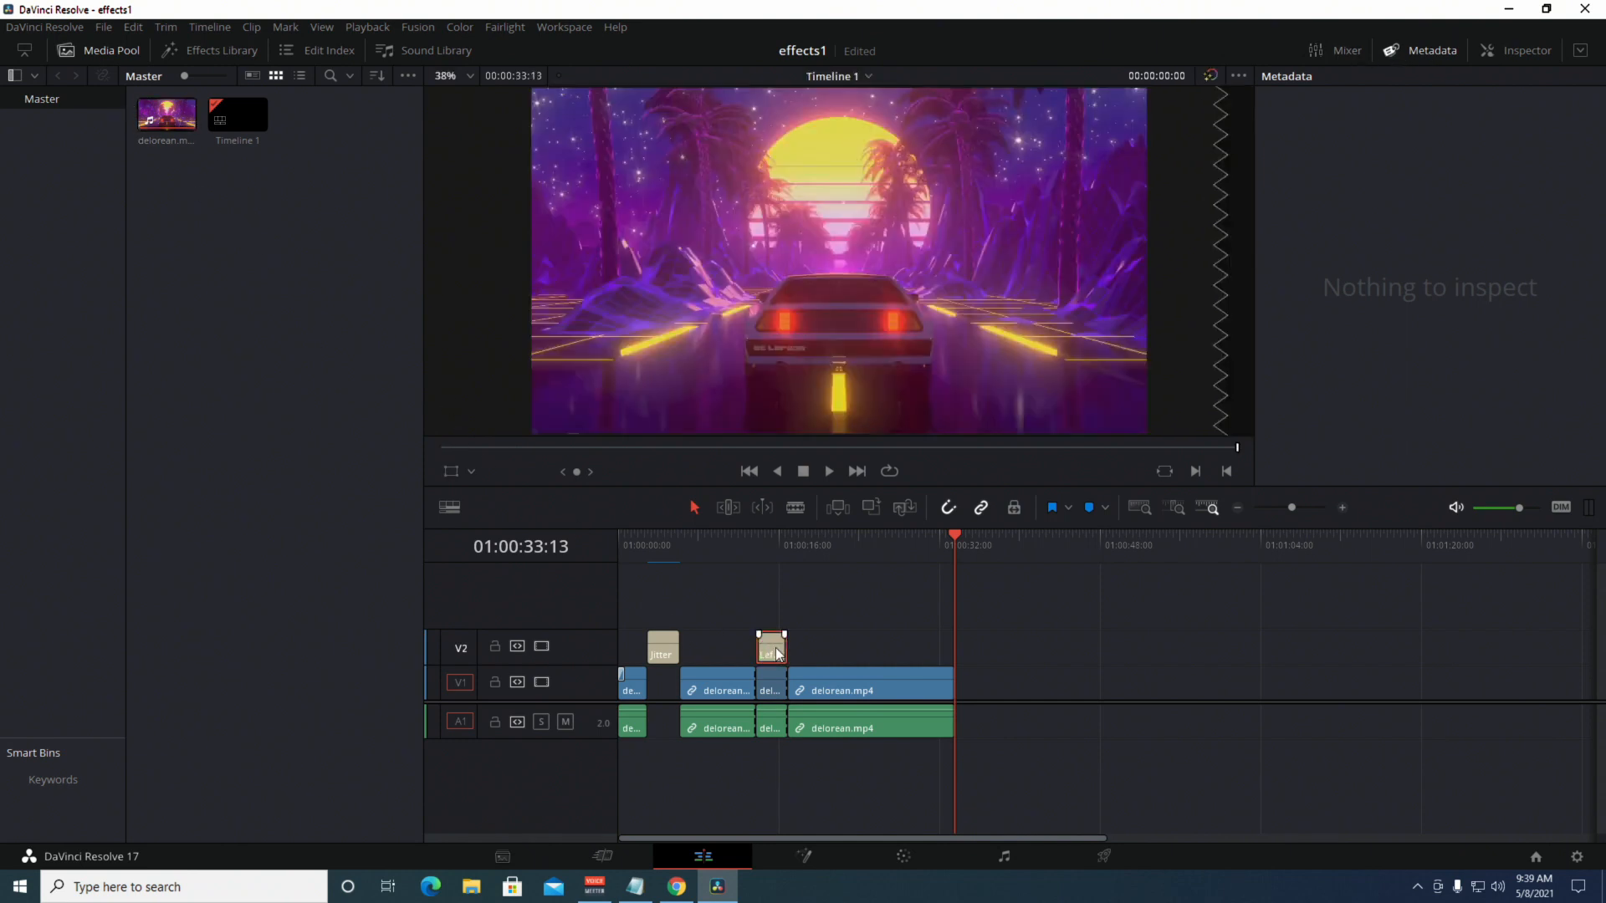
Extend the Inspector to full height and look through the Left Lower Third title's settings.
left_click(1533, 48)
left_click(1582, 52)
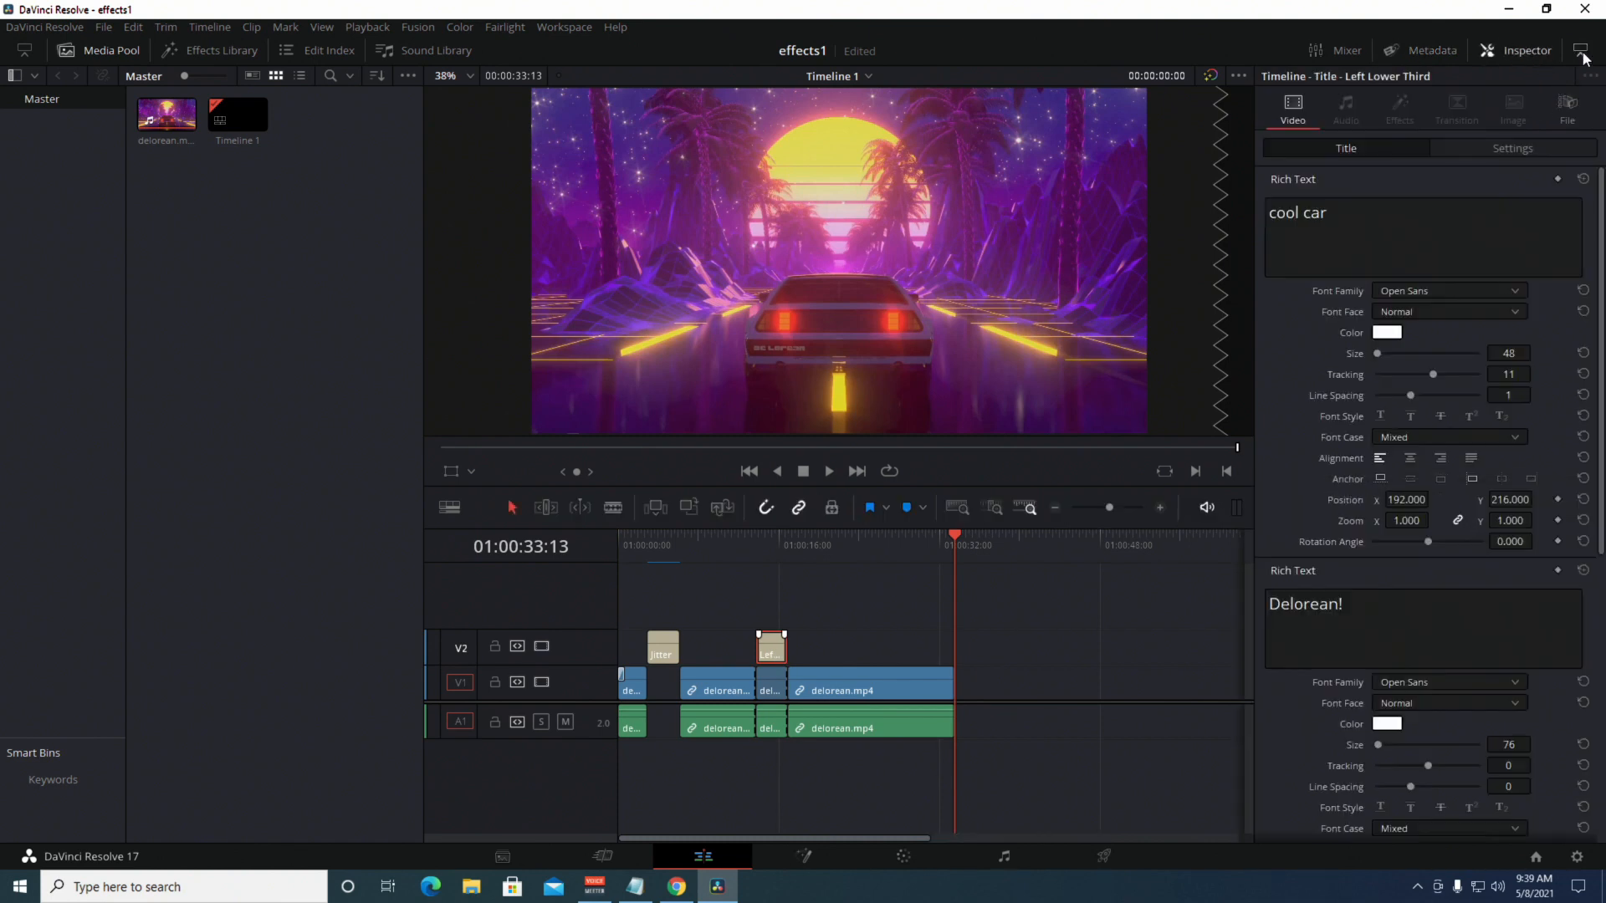
scroll(1398, 442, "down", 3)
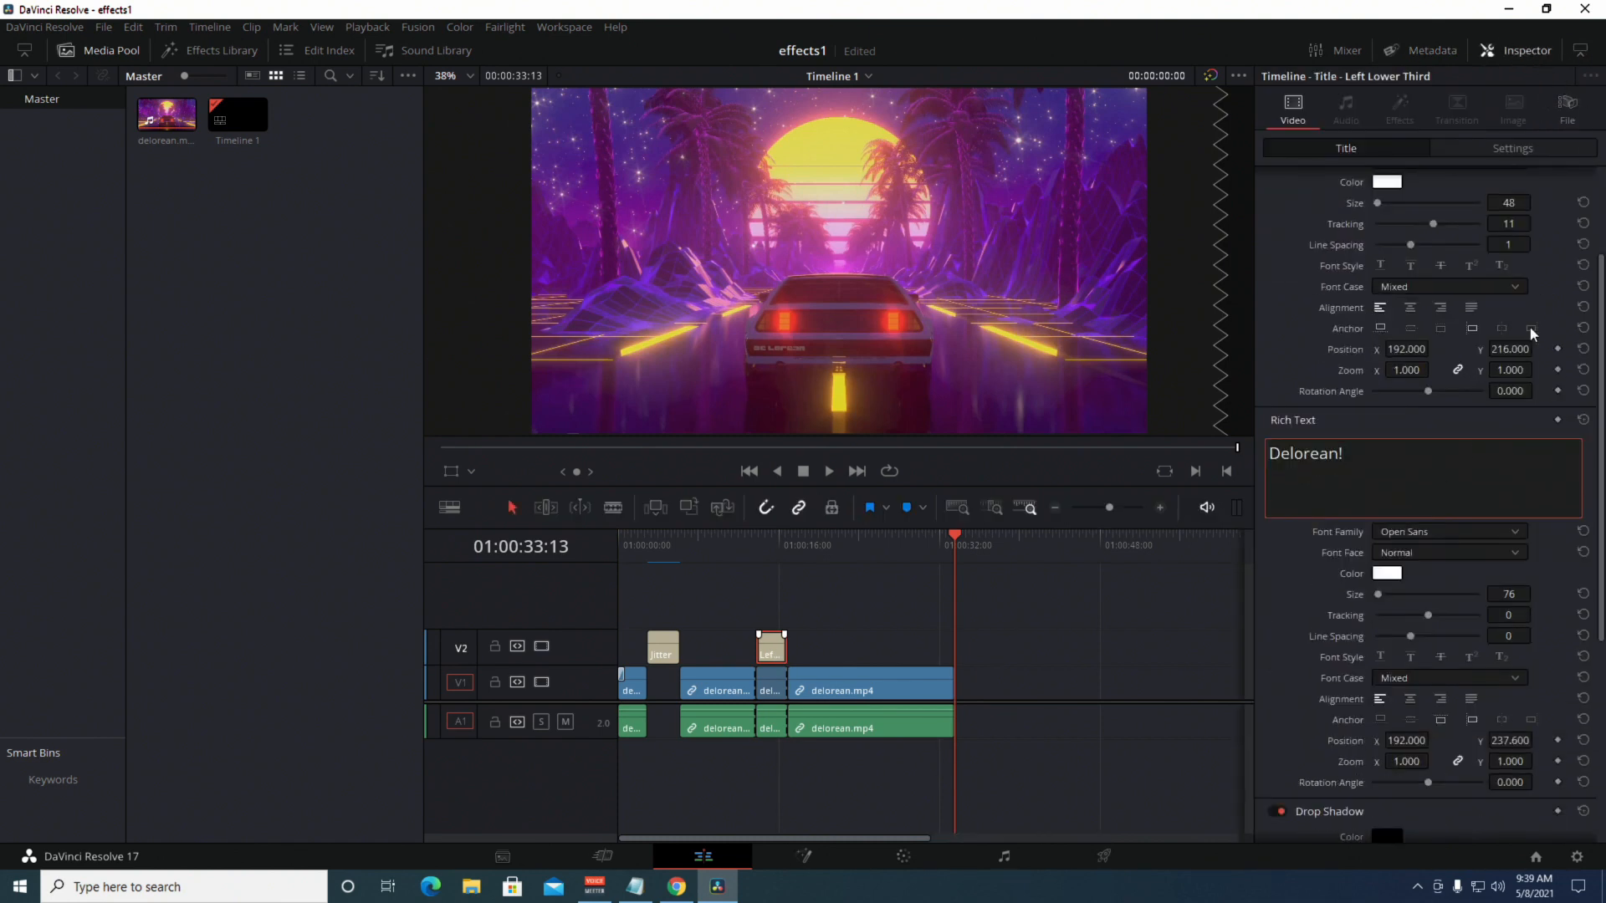
scroll(1479, 544, "down", 7)
scroll(1510, 456, "up", 10)
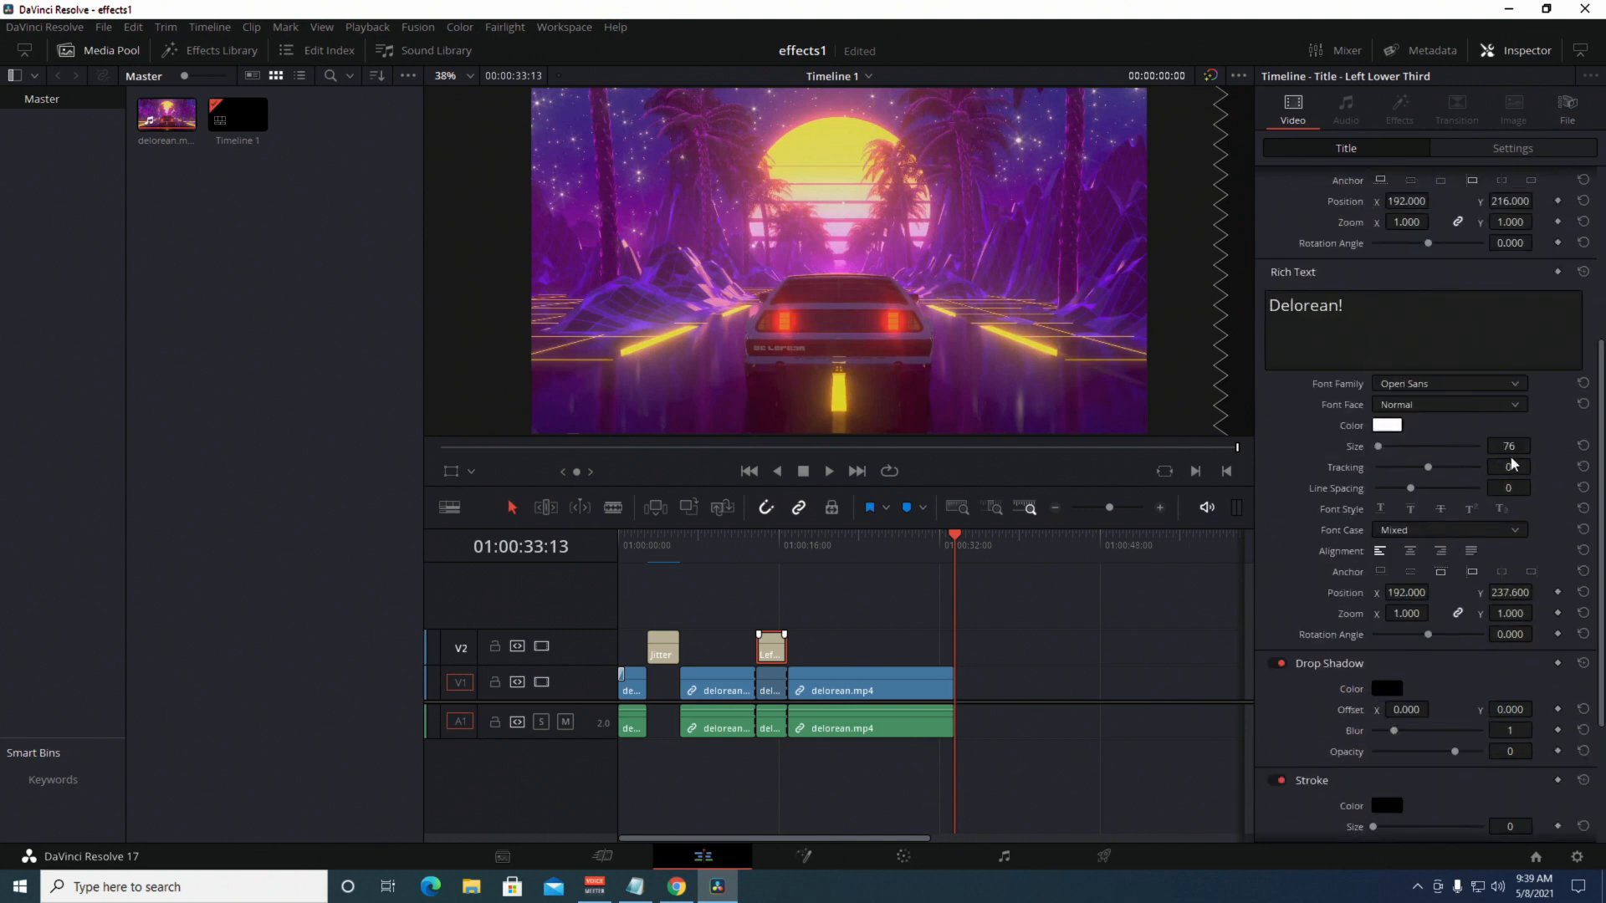
Compare the half-height and full-height Inspector on the title's text, drop shadow, stroke and background settings, ending at half height.
left_click(1581, 52)
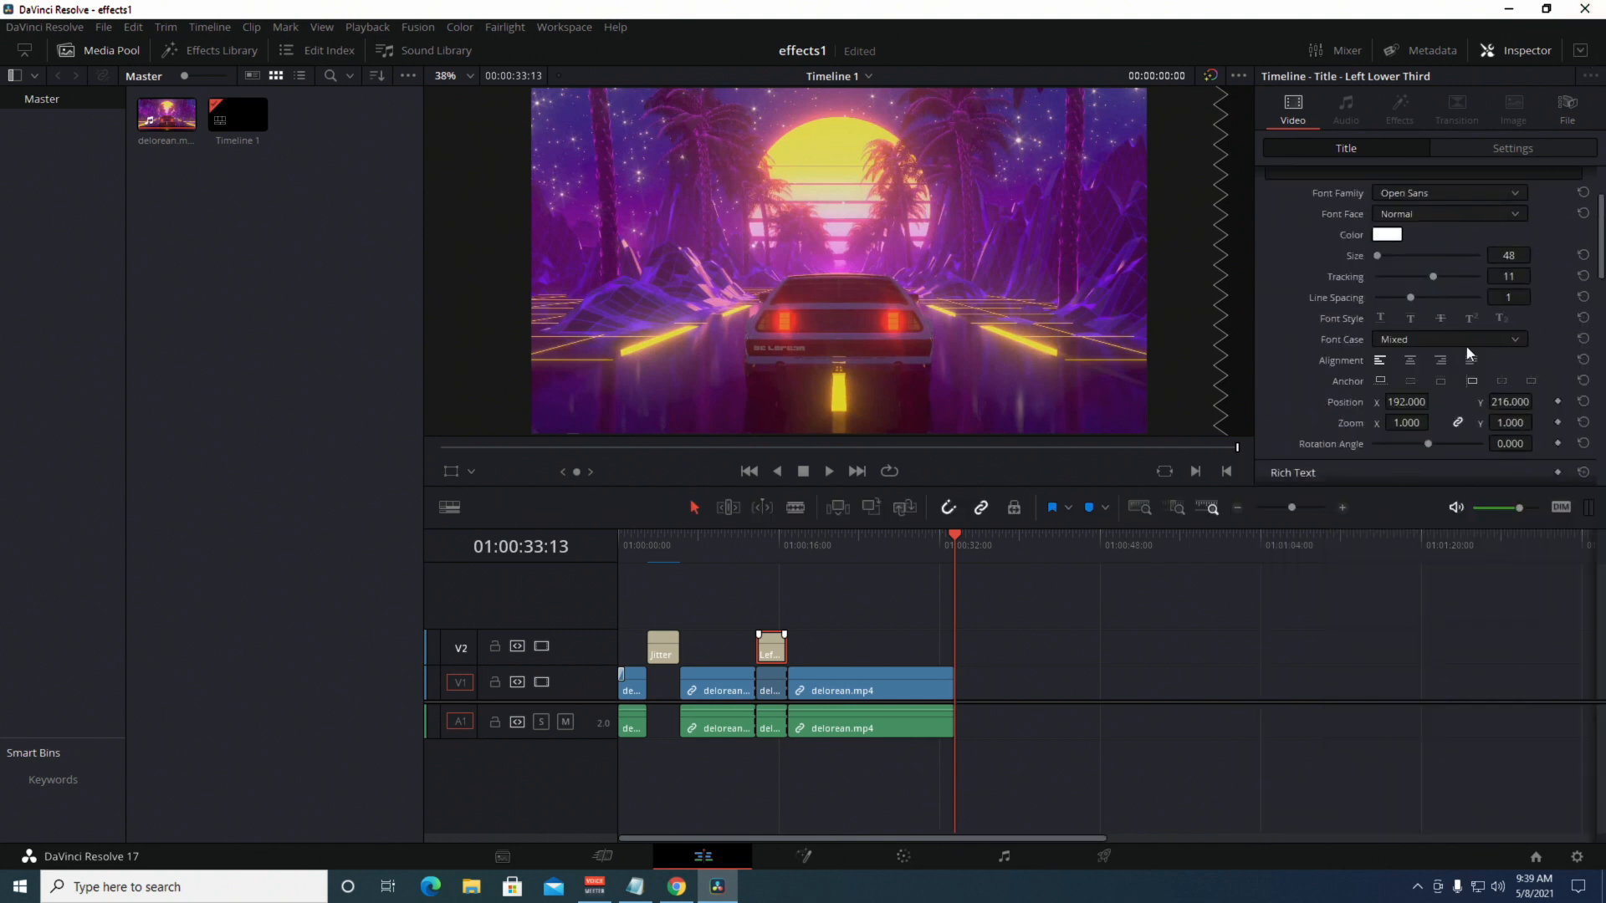
left_click(1580, 50)
scroll(1452, 515, "down", 10)
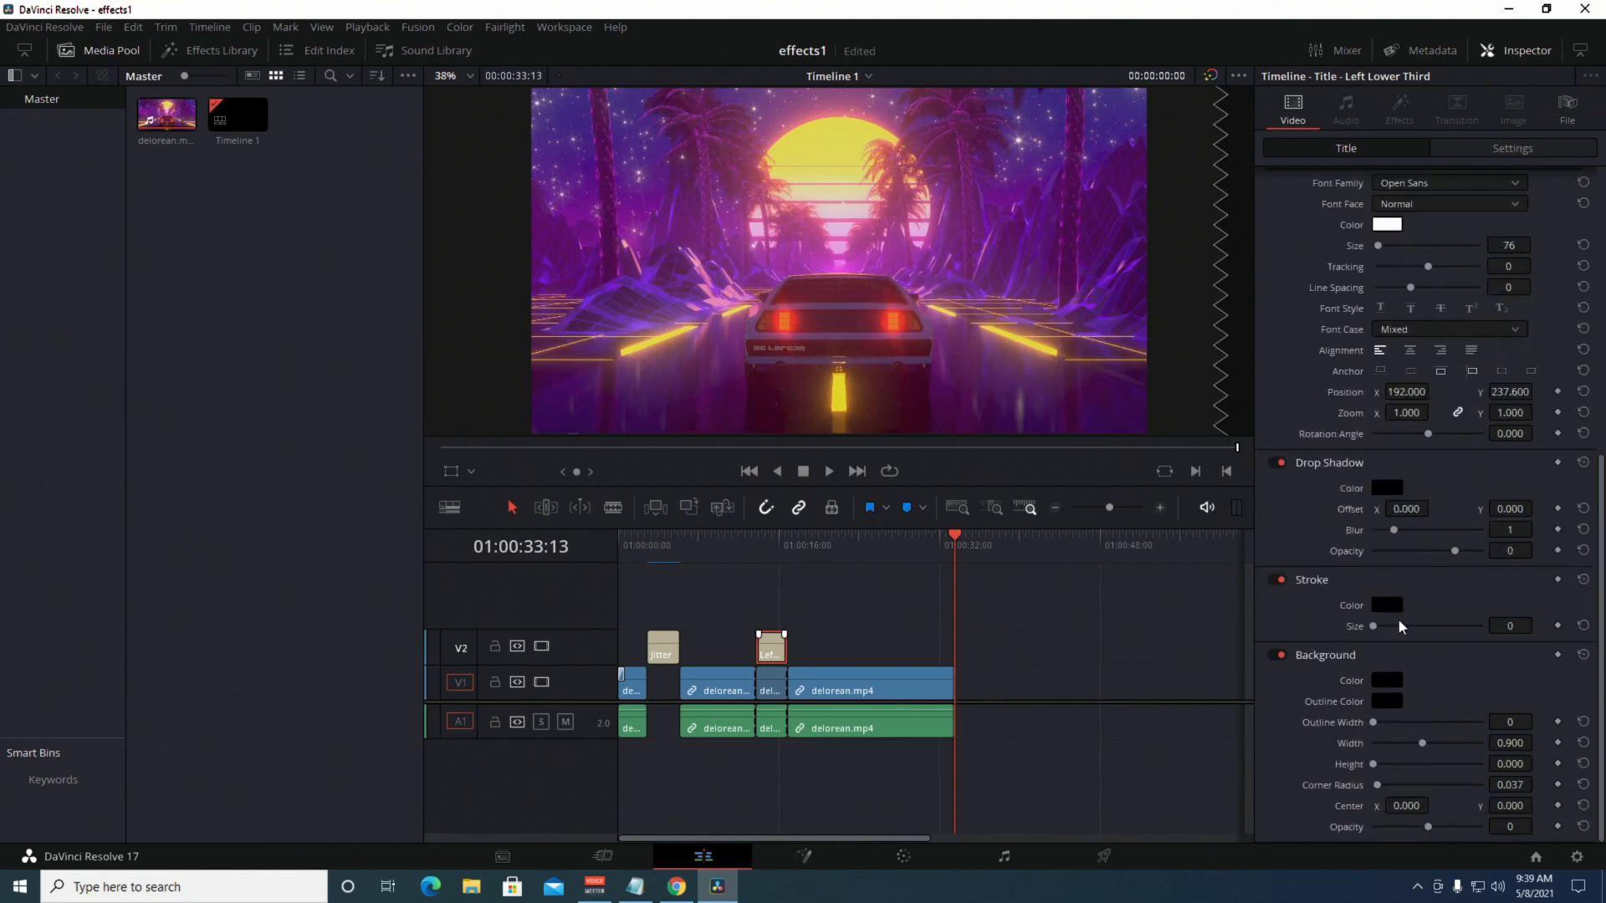
scroll(1421, 668, "up", 7)
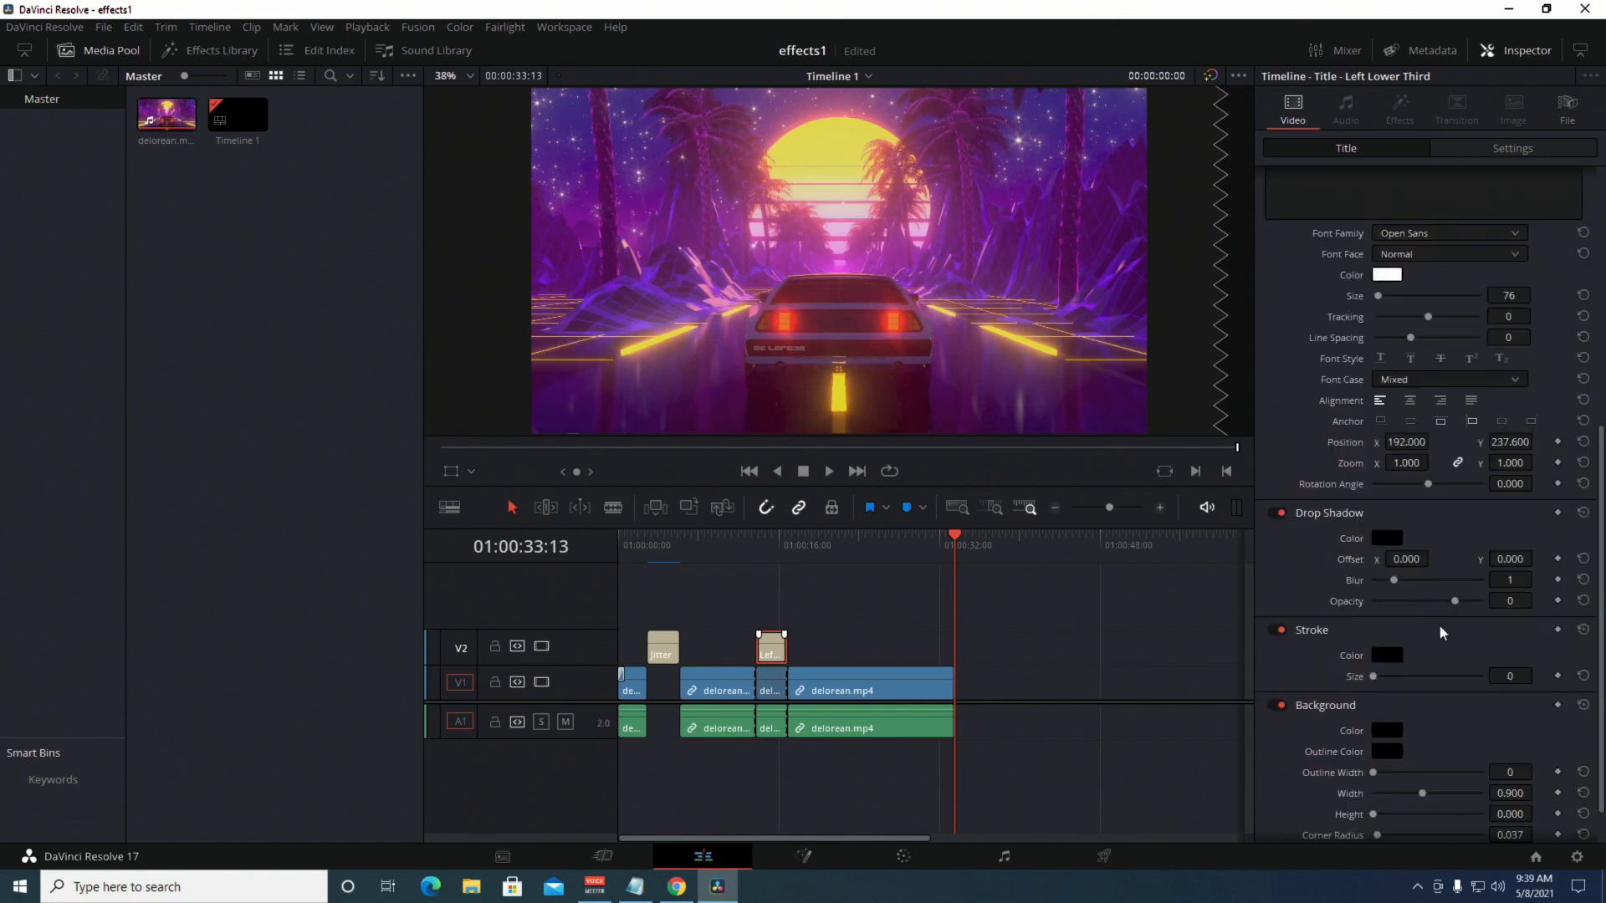
scroll(1452, 578, "up", 3)
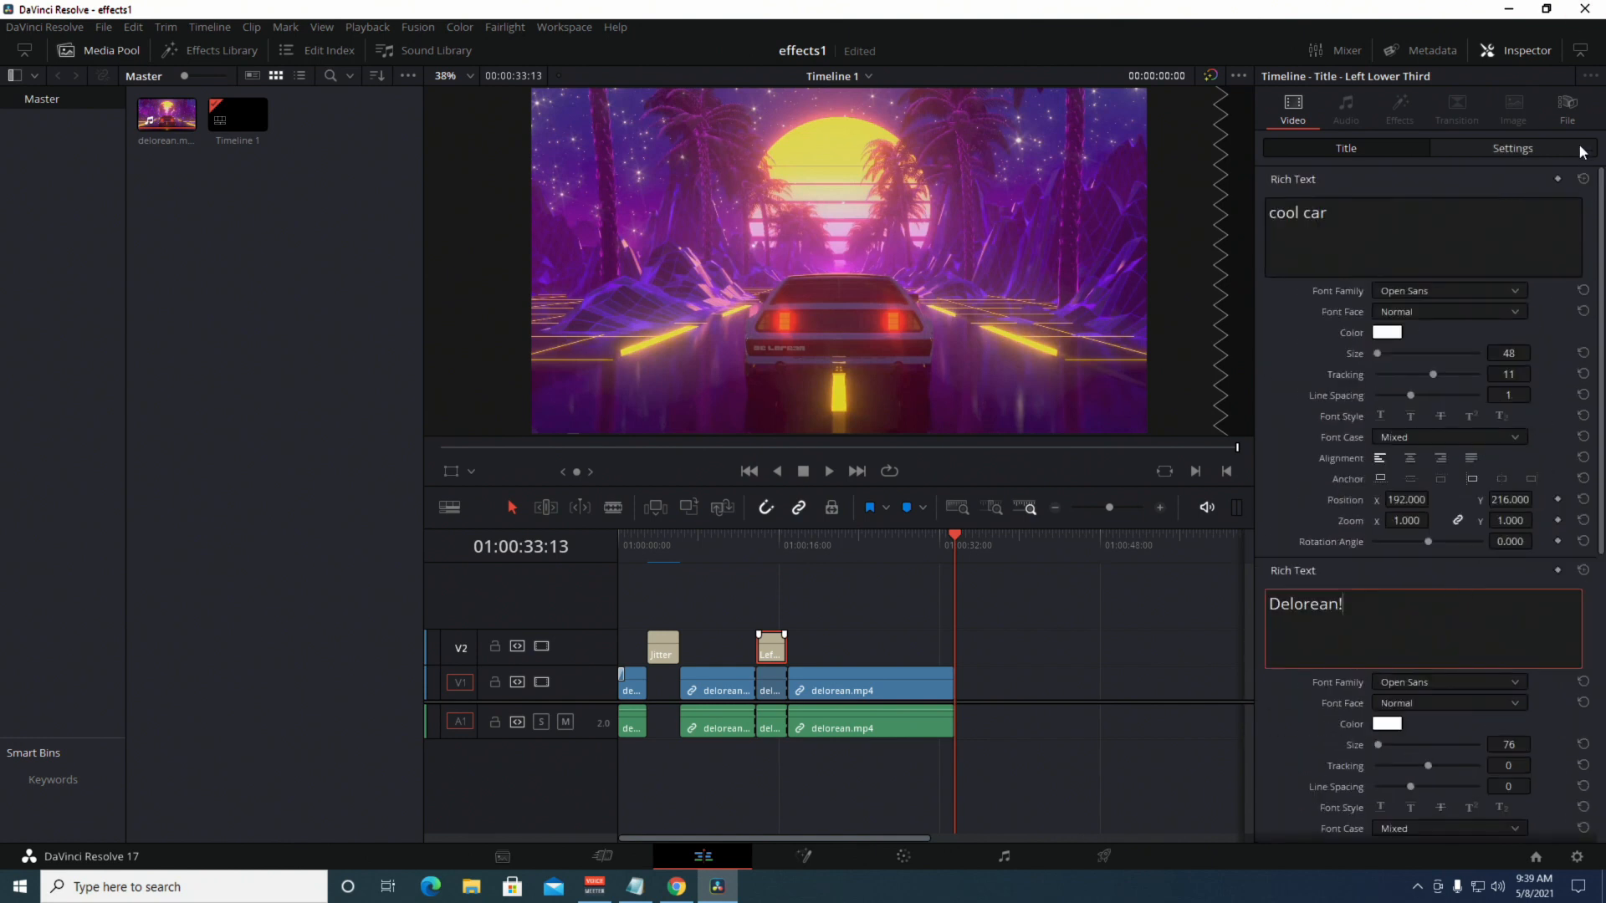
scroll(1440, 585, "down", 2)
scroll(1440, 585, "down", 9)
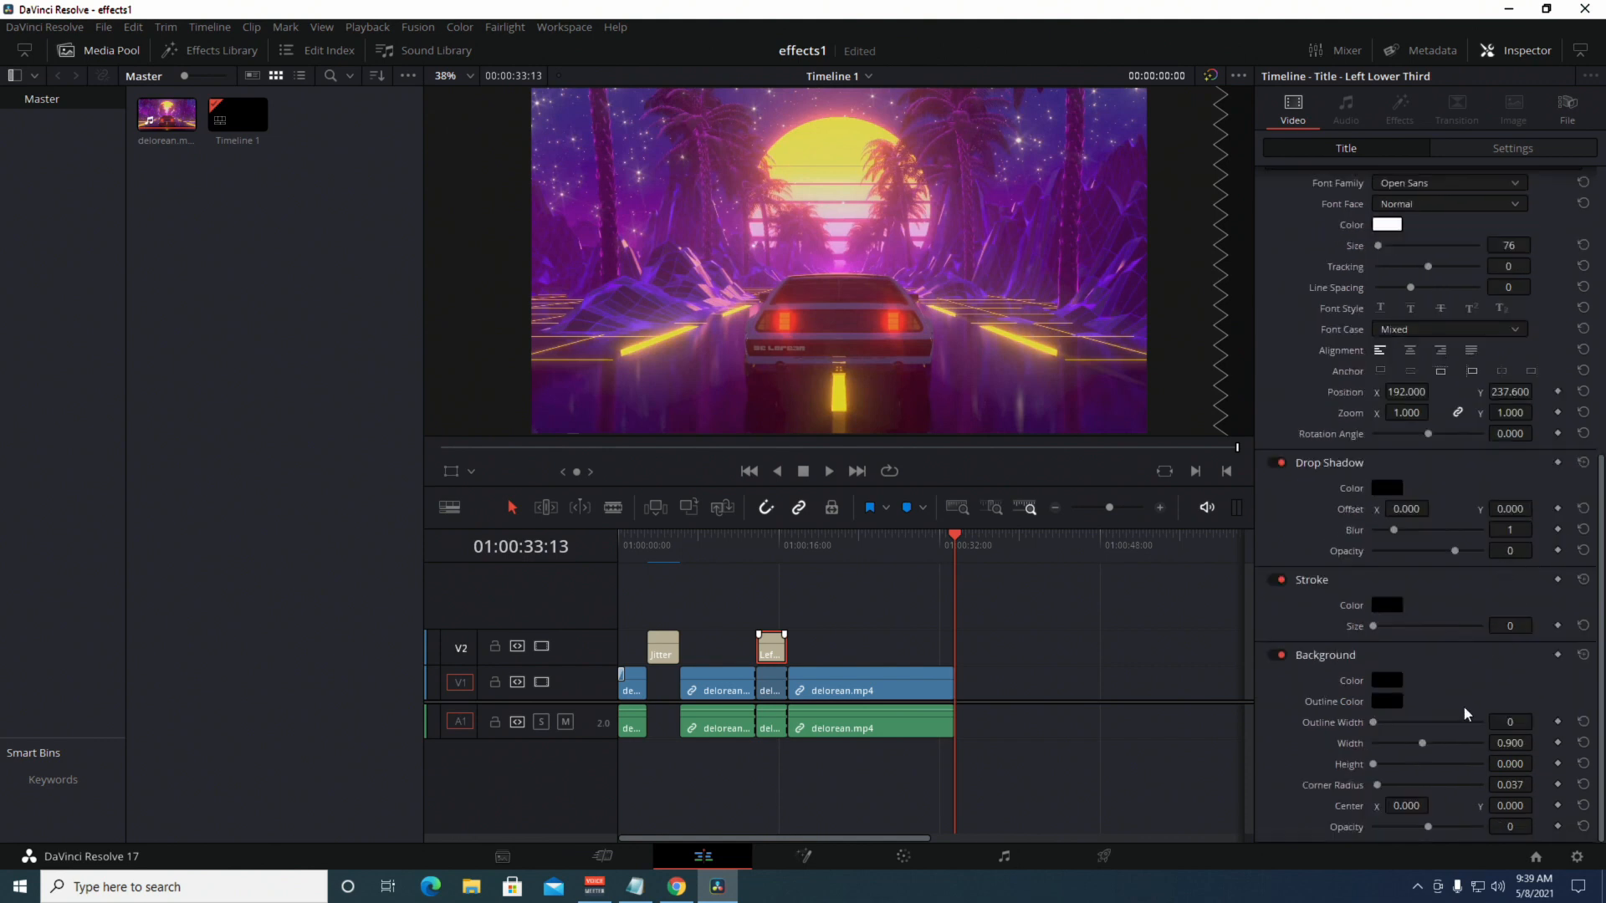
scroll(1564, 176, "up", 4)
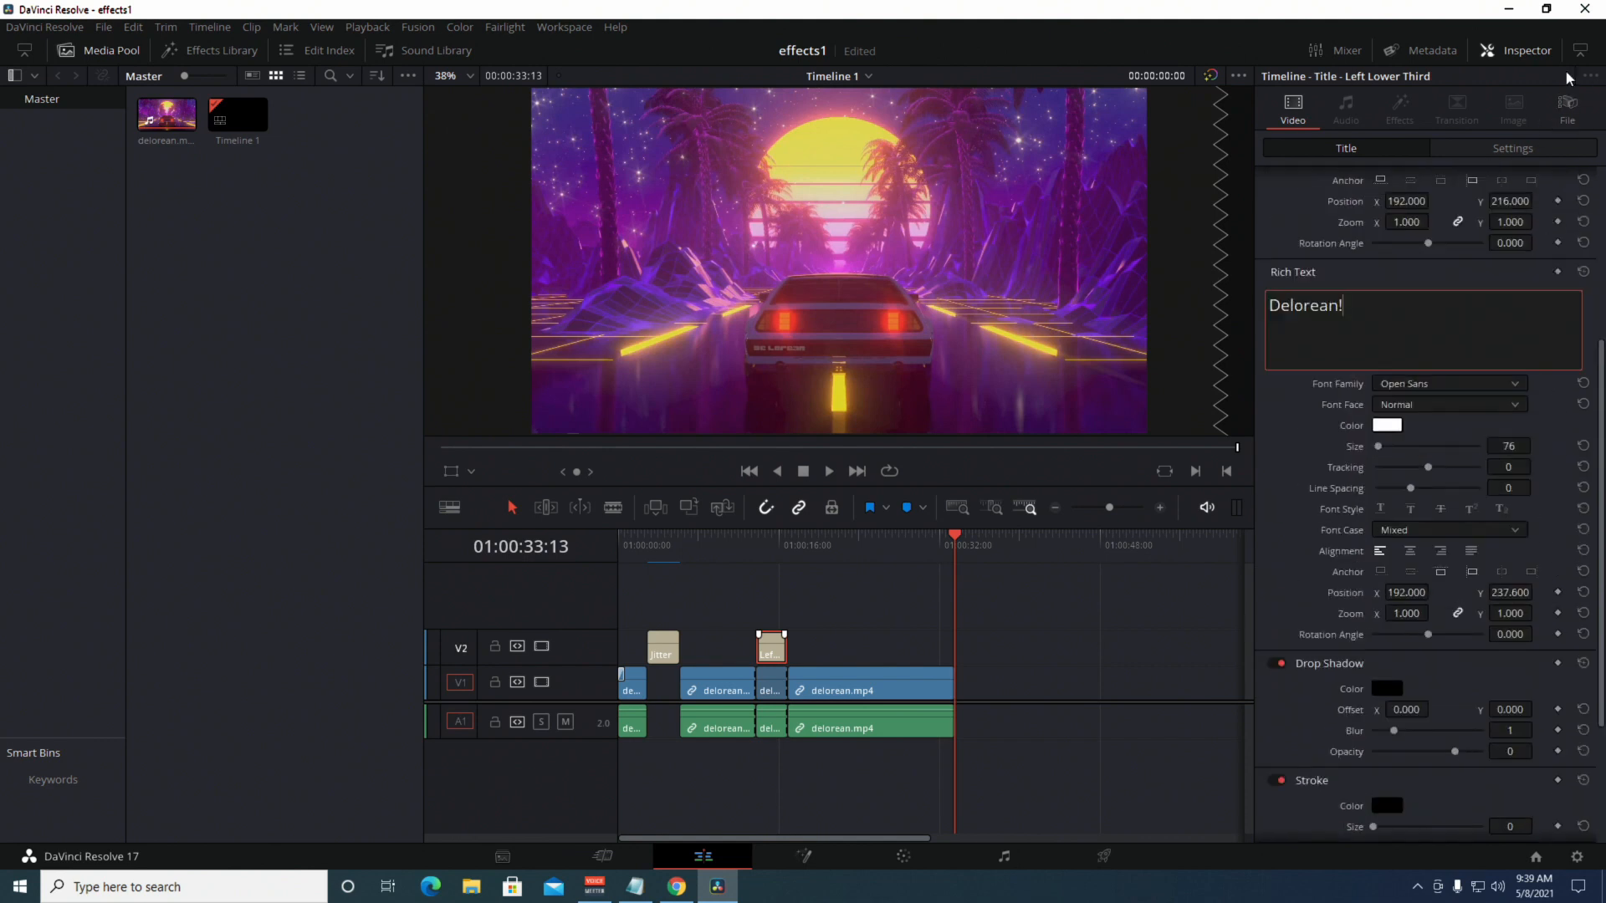
left_click(1579, 50)
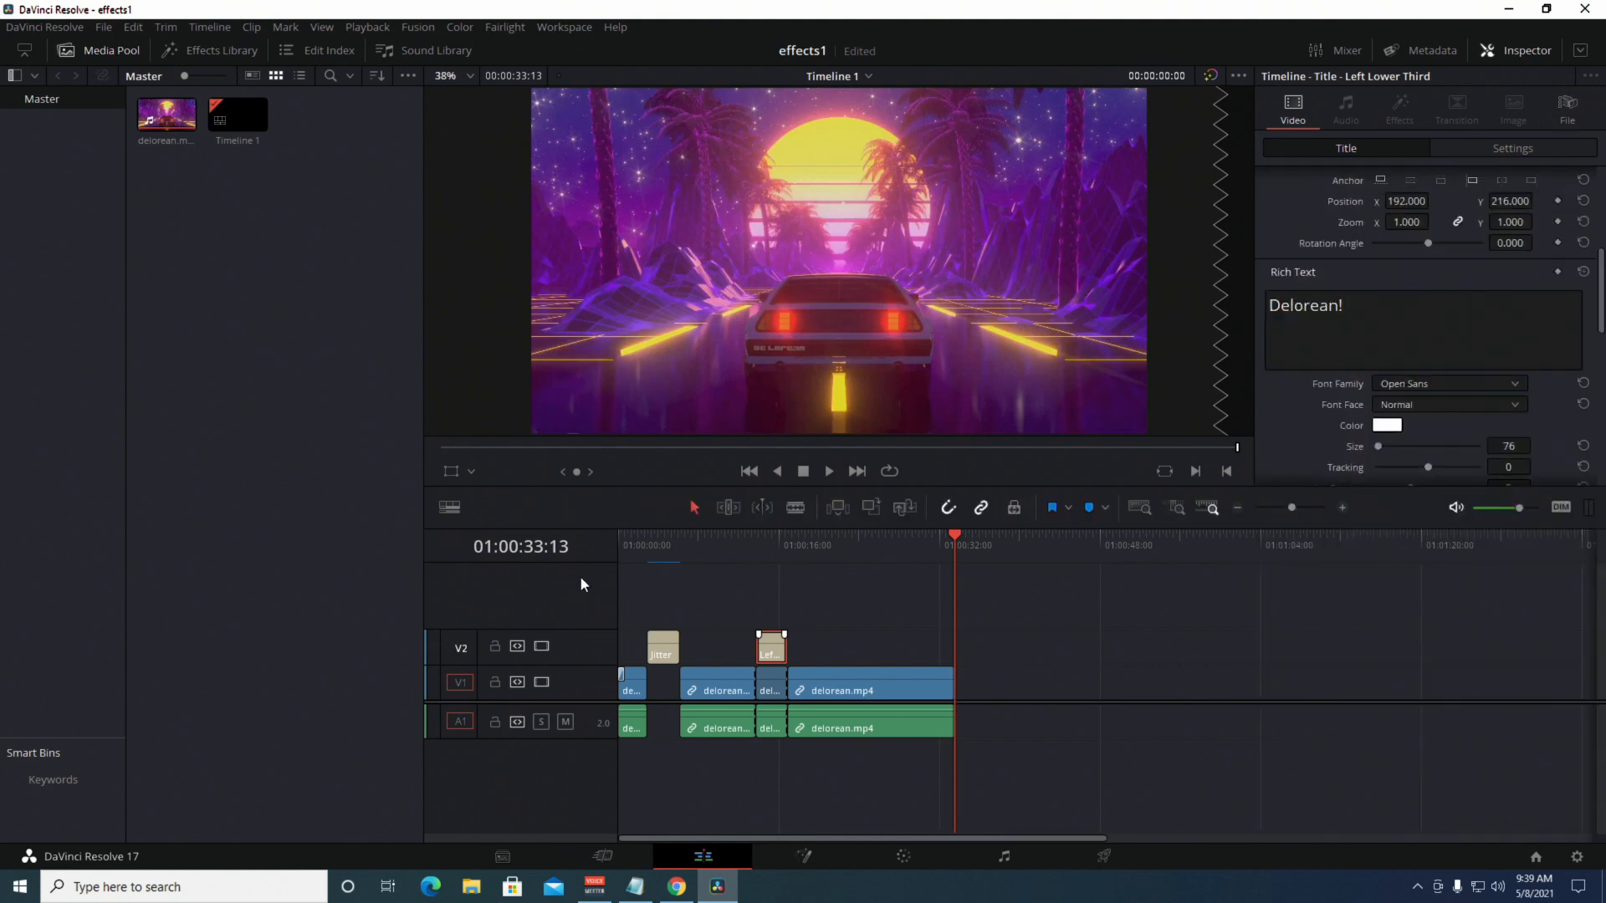